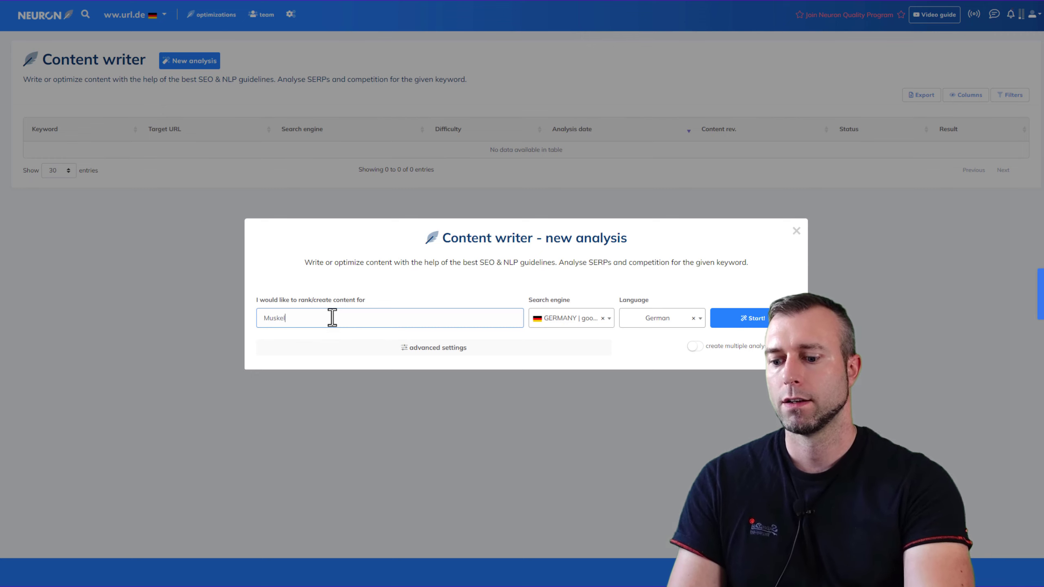
# Step: Start a new content analysis for the keyword "Muskelaufbau Supplements" with Google Germany and German as the language
pyautogui.write('pplements')
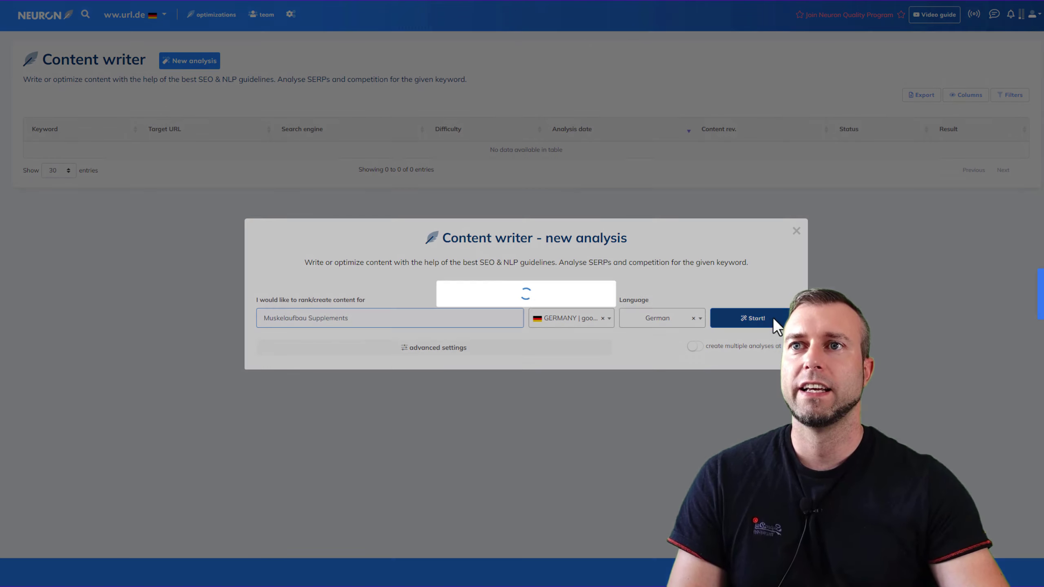
pyautogui.click(773, 318)
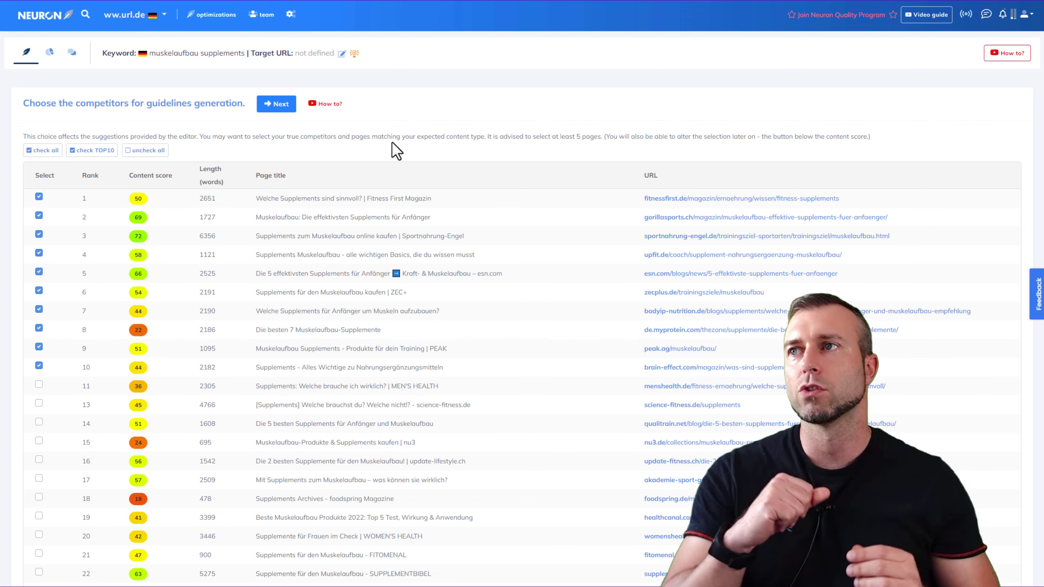
# Step: Try the bulk selection options for the competitor pages, resetting the choice to the TOP10
pyautogui.scroll(-5, 394, 168)
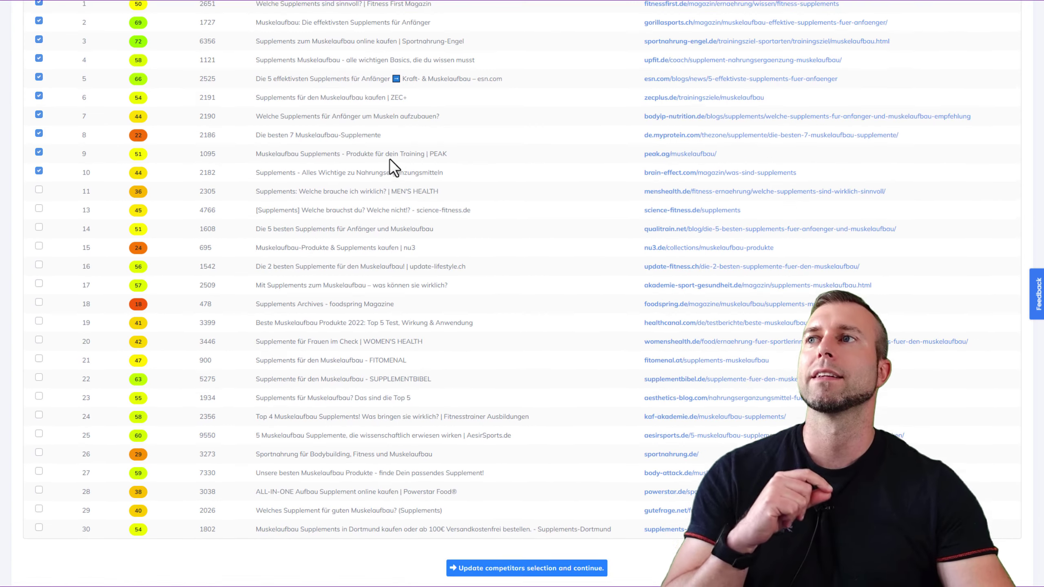
pyautogui.scroll(5, 420, 217)
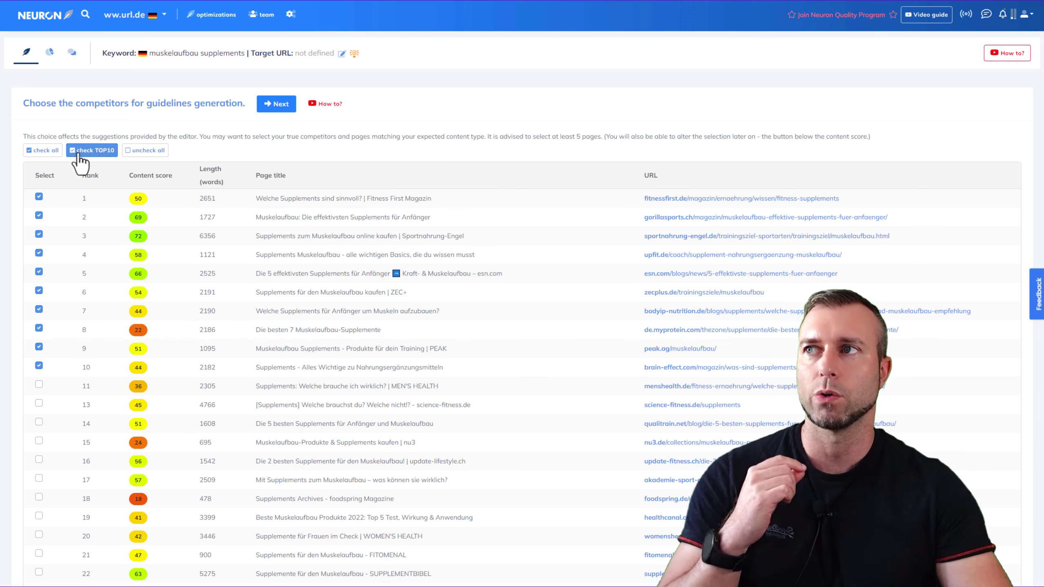
pyautogui.click(44, 151)
pyautogui.scroll(-4, 123, 198)
pyautogui.scroll(4, 124, 196)
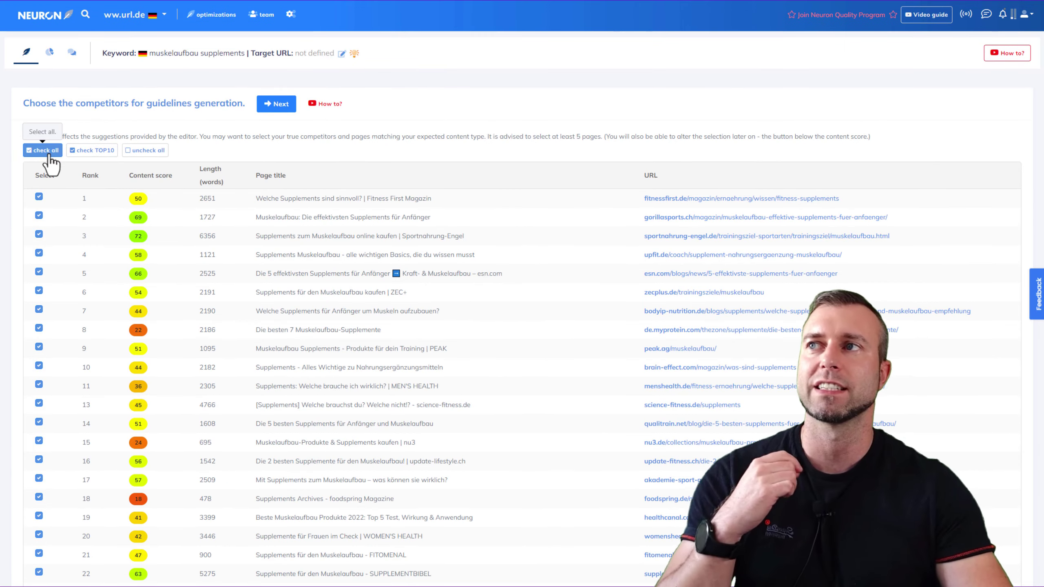
pyautogui.click(145, 152)
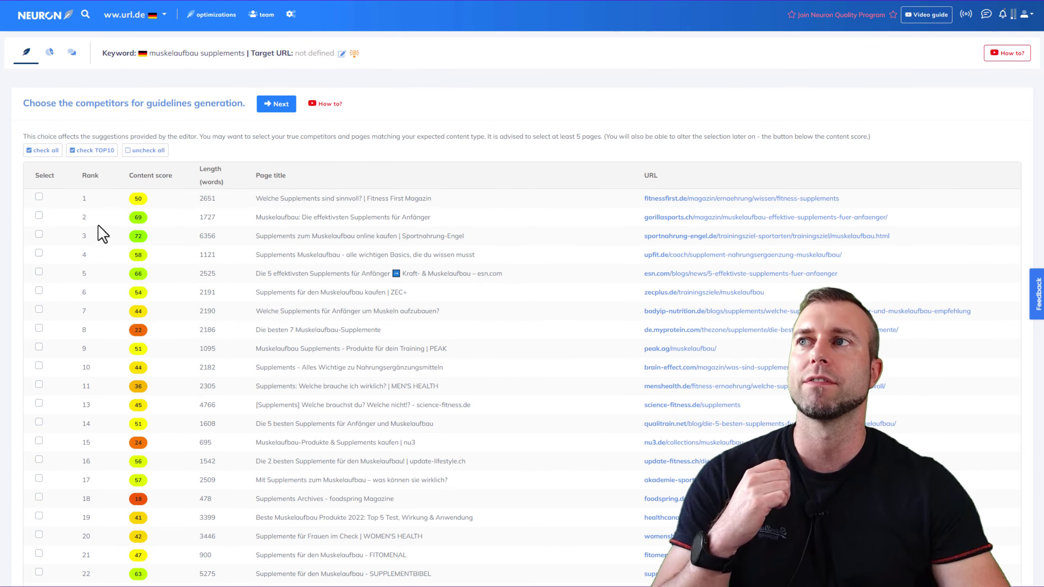
pyautogui.click(91, 150)
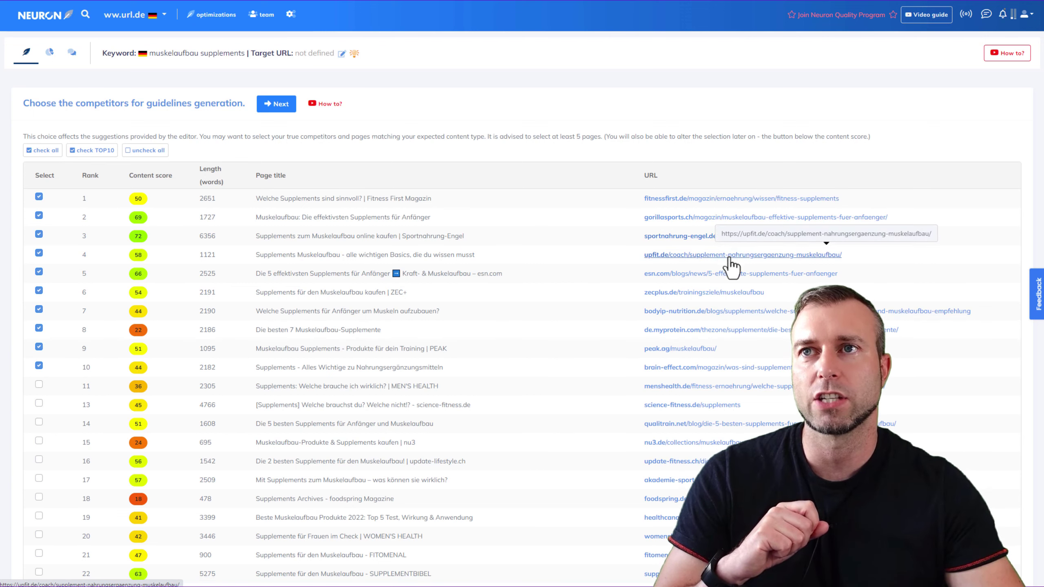
# Step: Open the rank 5 competitor article on esn.com, allow its cookies and examine the page's content
pyautogui.click(691, 275)
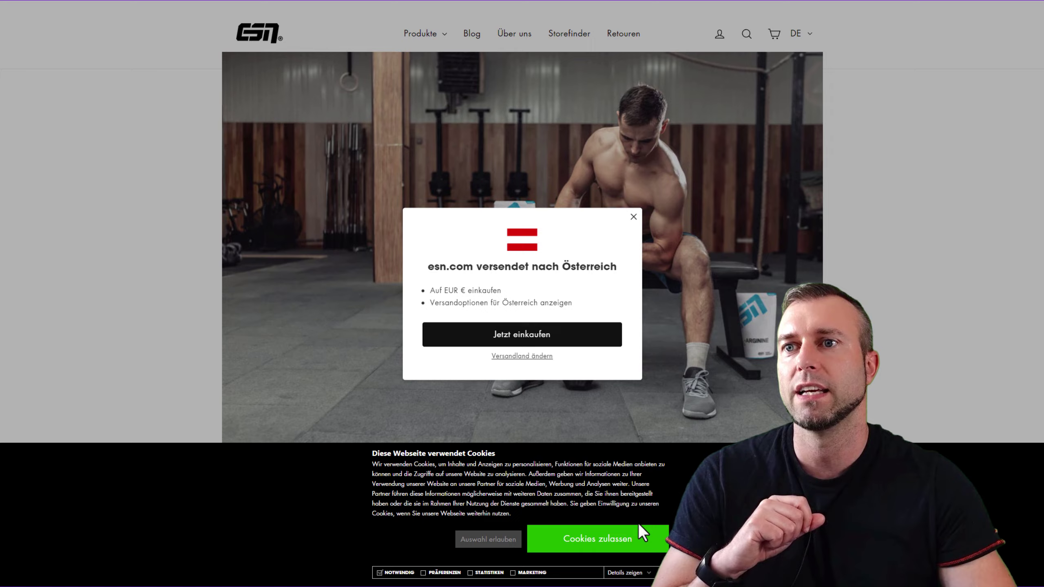
pyautogui.click(630, 542)
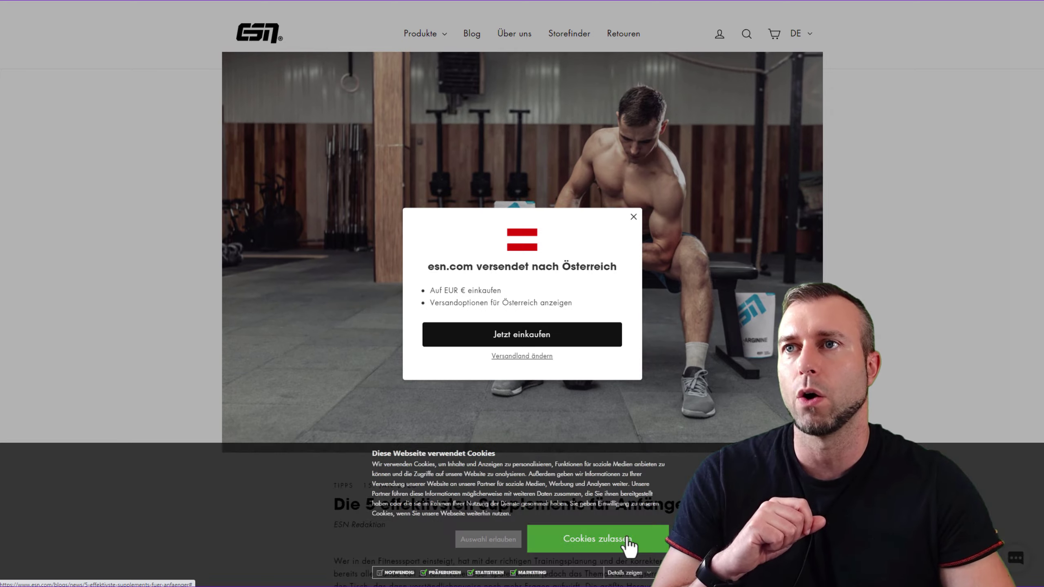
pyautogui.scroll(-15, 639, 405)
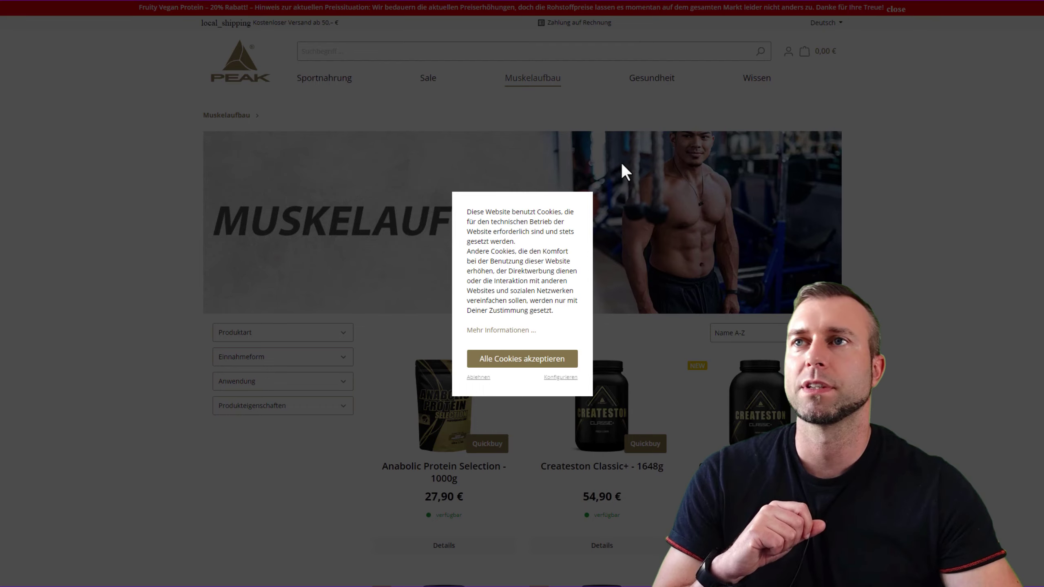
# Step: Accept all cookies on the PEAK Muskelaufbau page and examine what type of content it offers
pyautogui.click(528, 363)
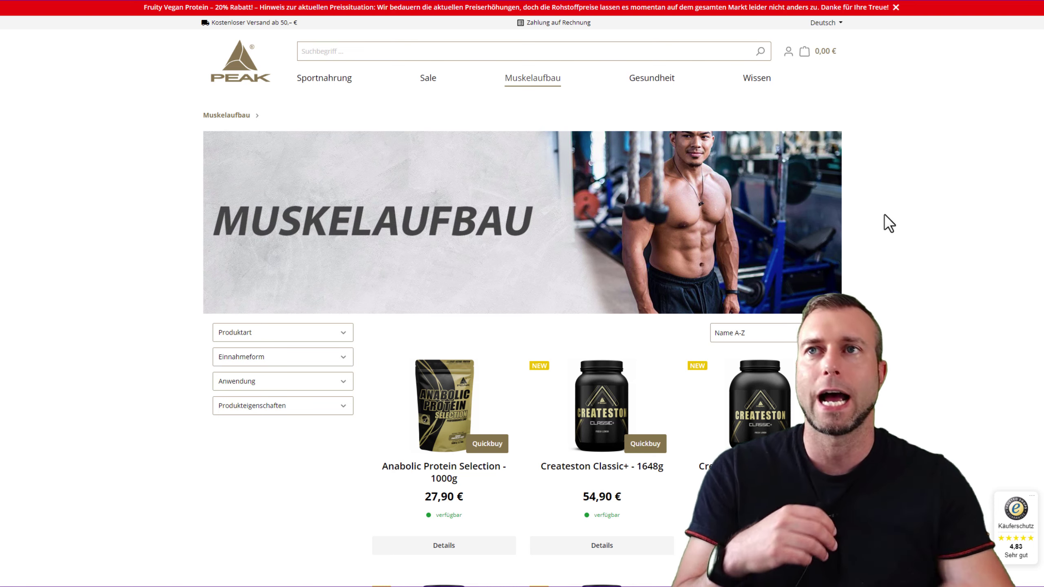
pyautogui.scroll(-8, 602, 173)
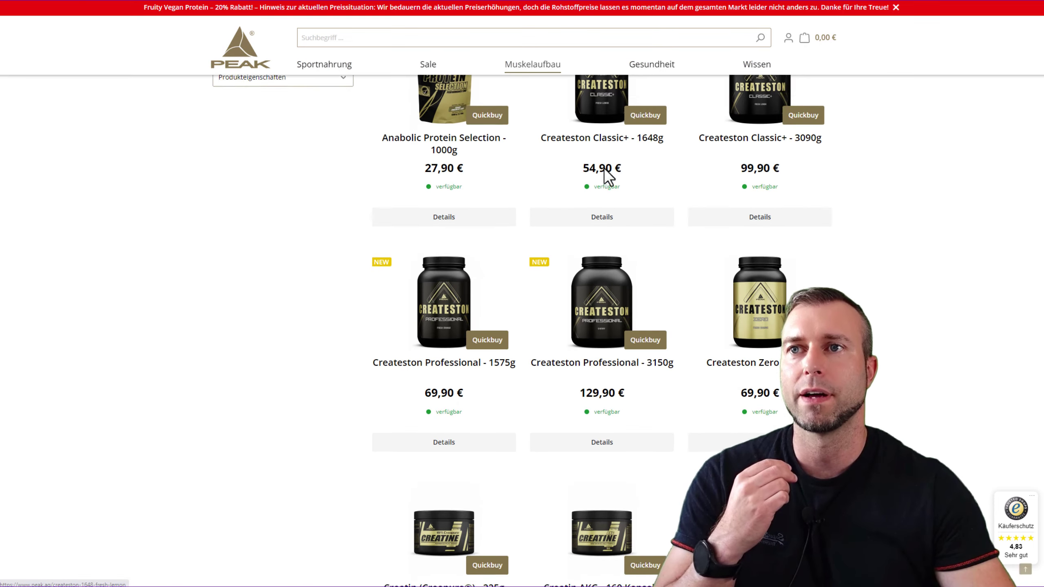
pyautogui.scroll(8, 608, 184)
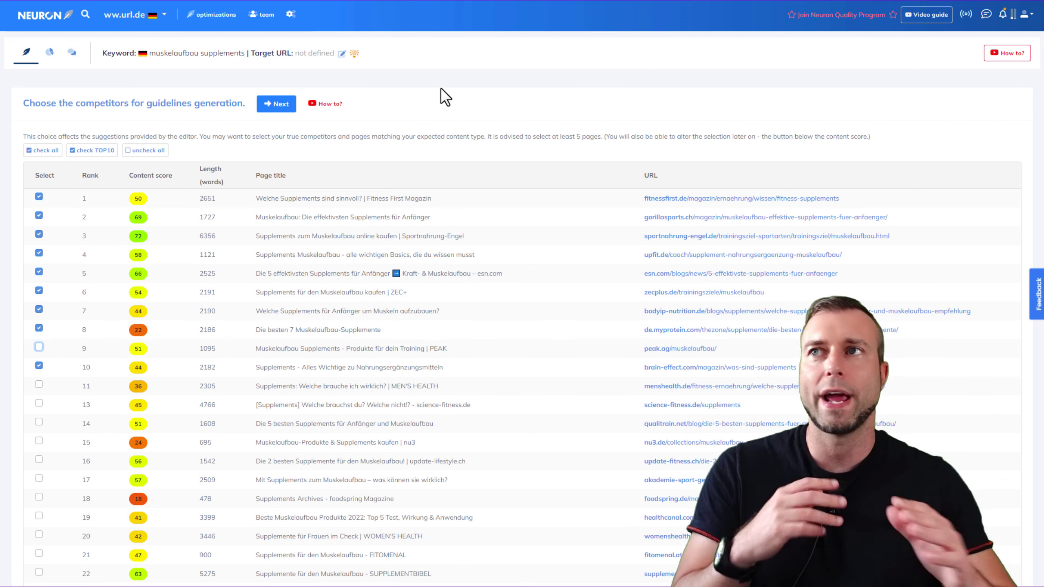
# Step: Exclude the rank 9 peak.ag page from the competitors and continue to the content editor with the remaining selection
pyautogui.click(272, 107)
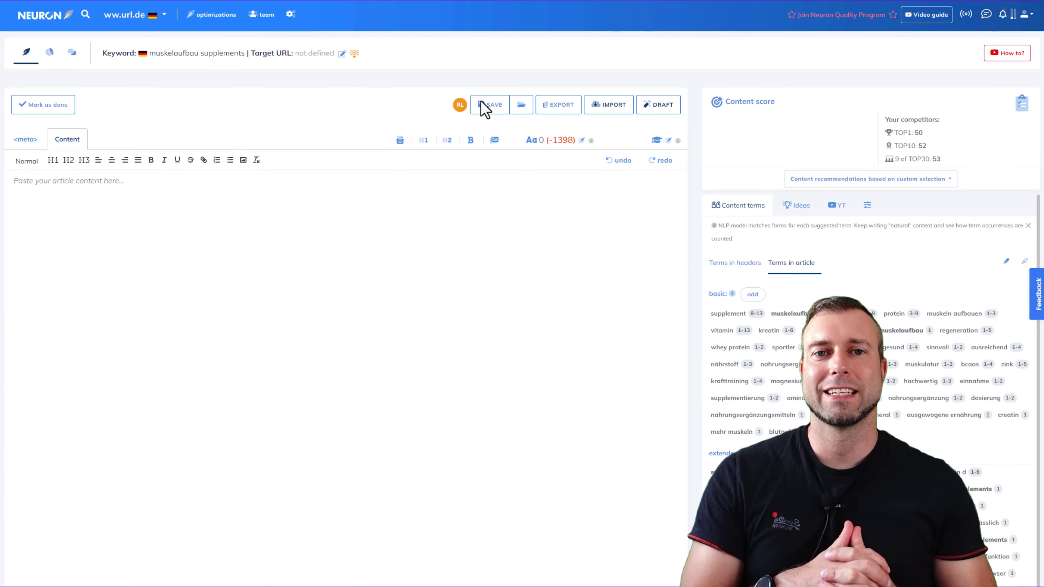
pyautogui.click(482, 104)
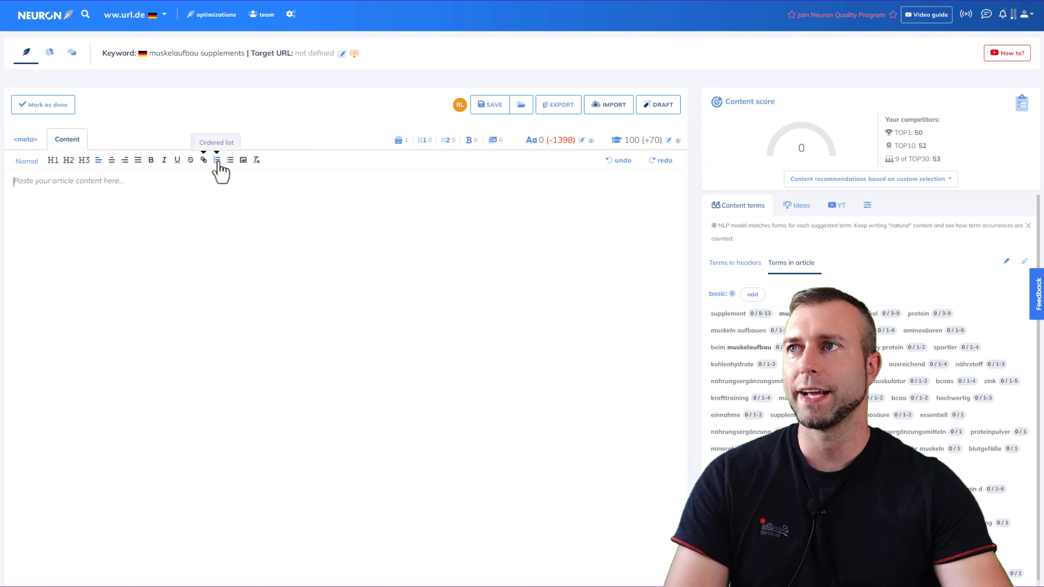
# Step: Examine the basic and extended terms suggested for the article and their recommended usage ranges
pyautogui.click(283, 230)
pyautogui.scroll(-3, 838, 273)
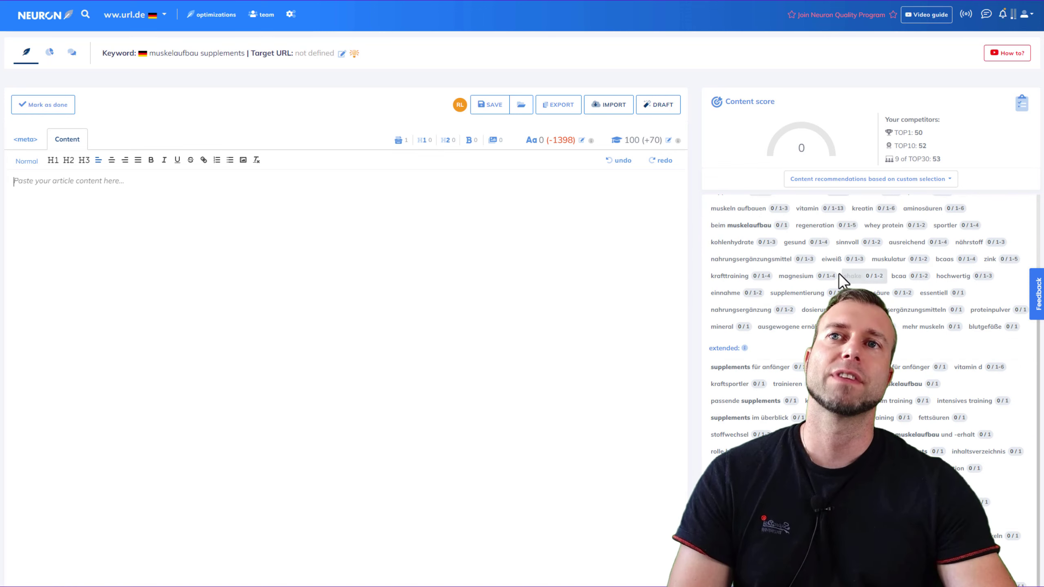
pyautogui.scroll(2, 838, 273)
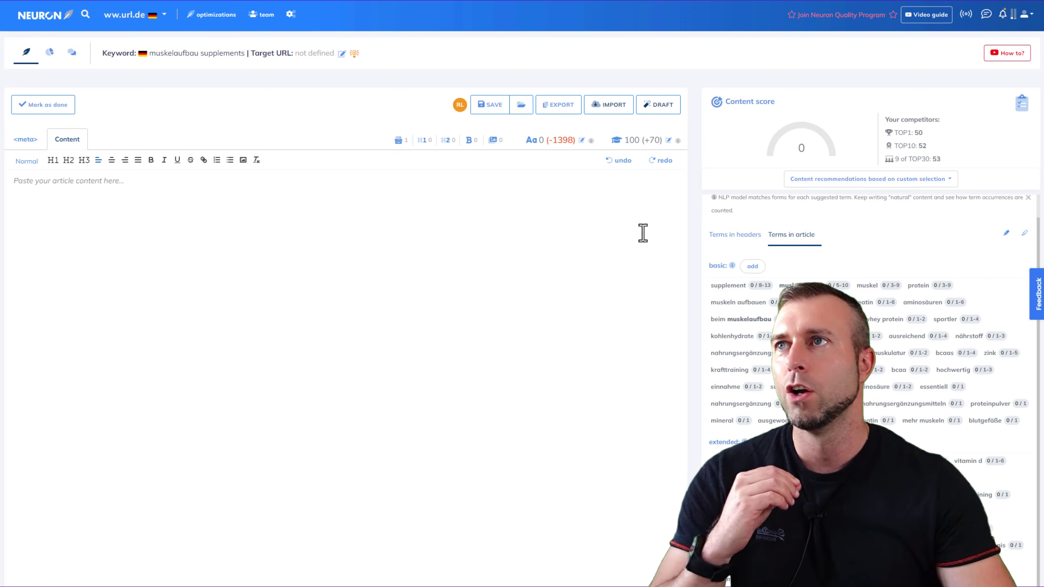
pyautogui.click(739, 319)
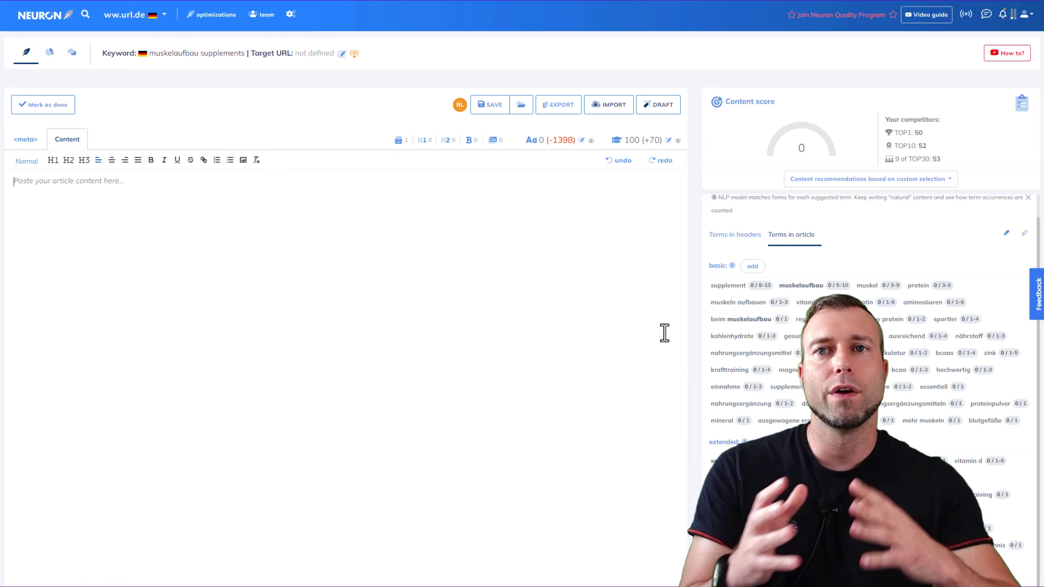
pyautogui.click(763, 293)
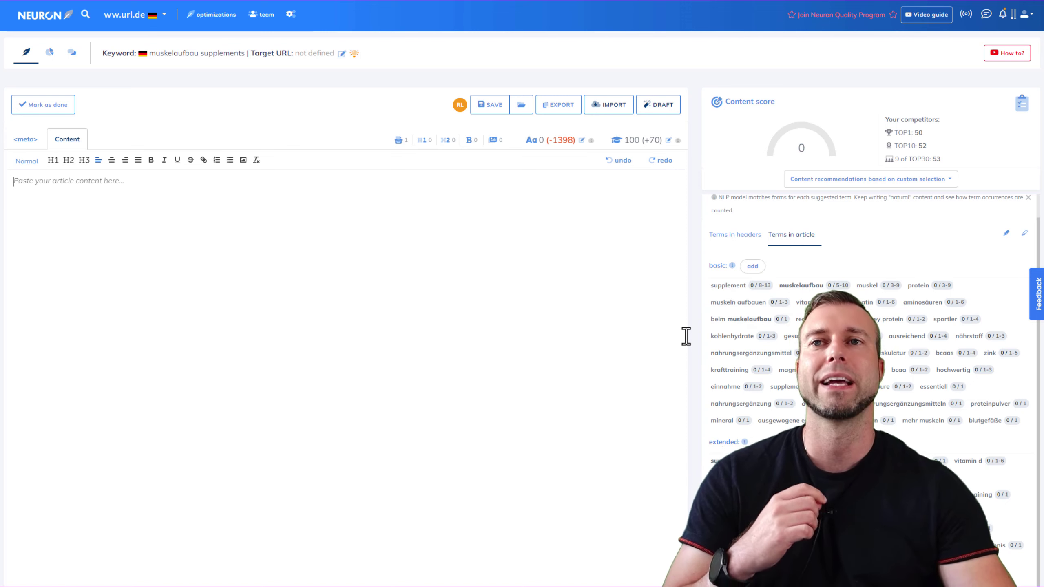
pyautogui.click(762, 293)
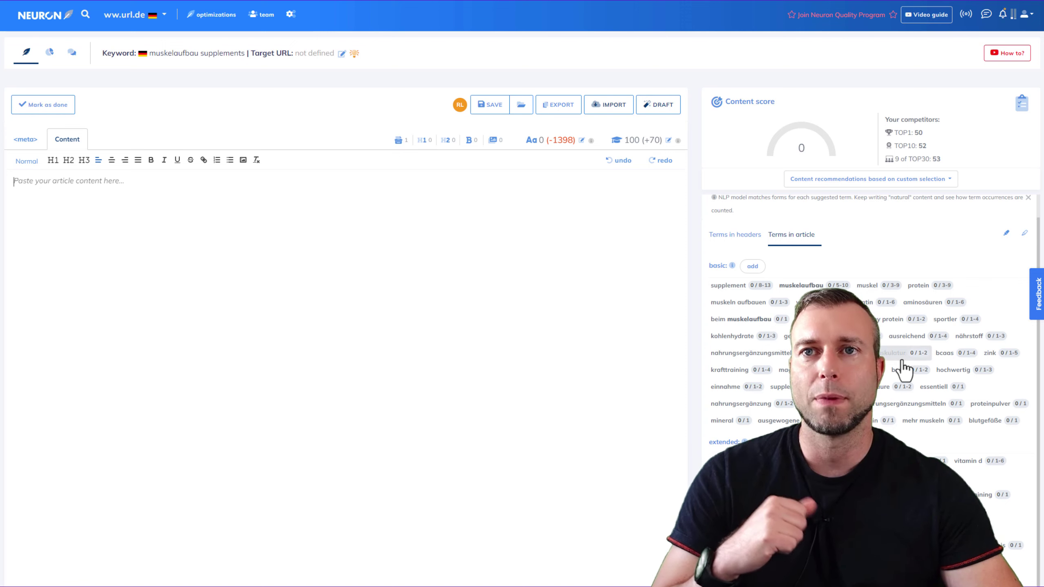
pyautogui.scroll(-2, 881, 395)
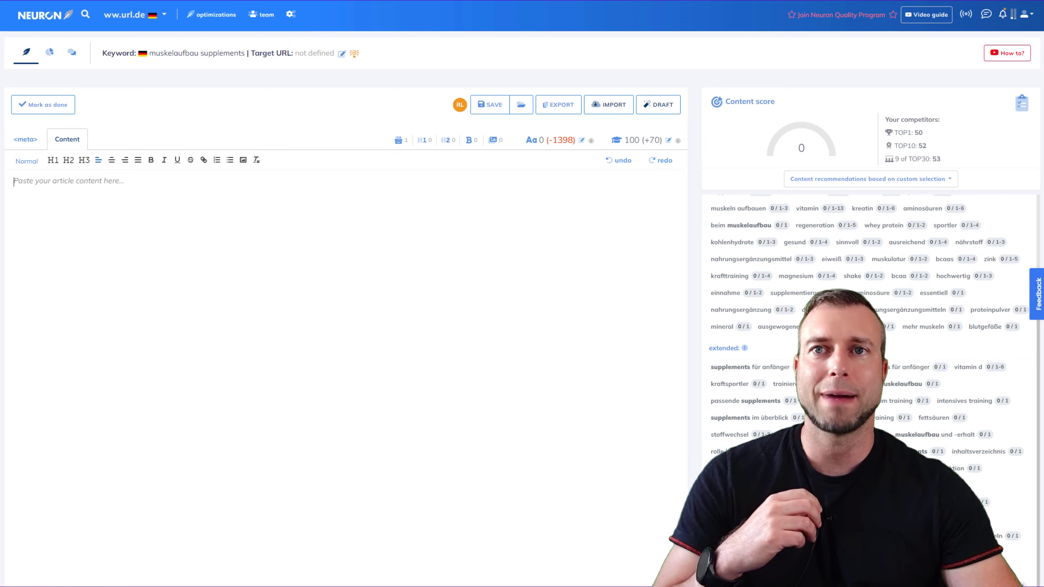
pyautogui.scroll(-2, 744, 255)
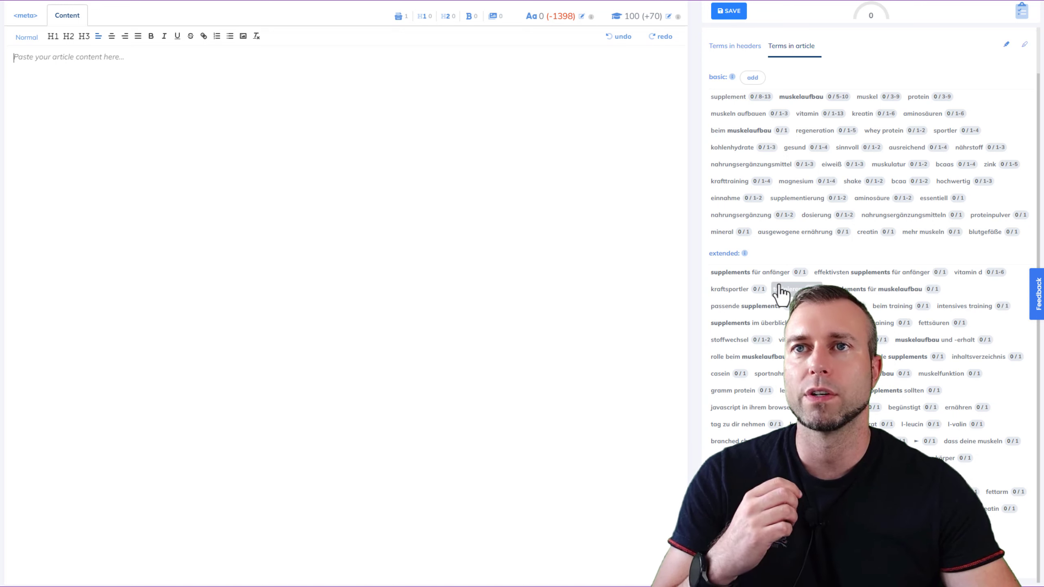
pyautogui.scroll(1, 780, 338)
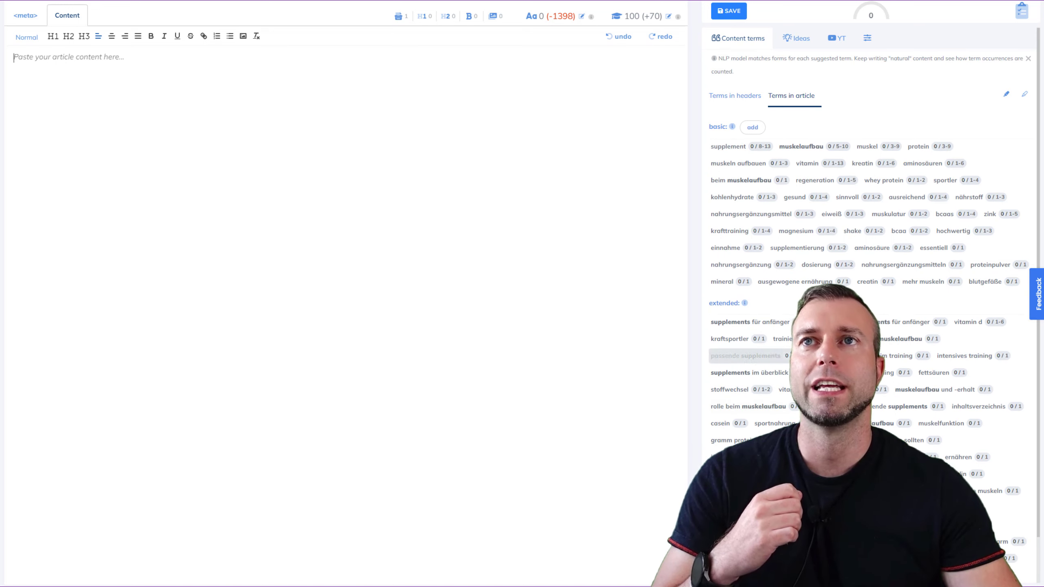
pyautogui.scroll(3, 510, 250)
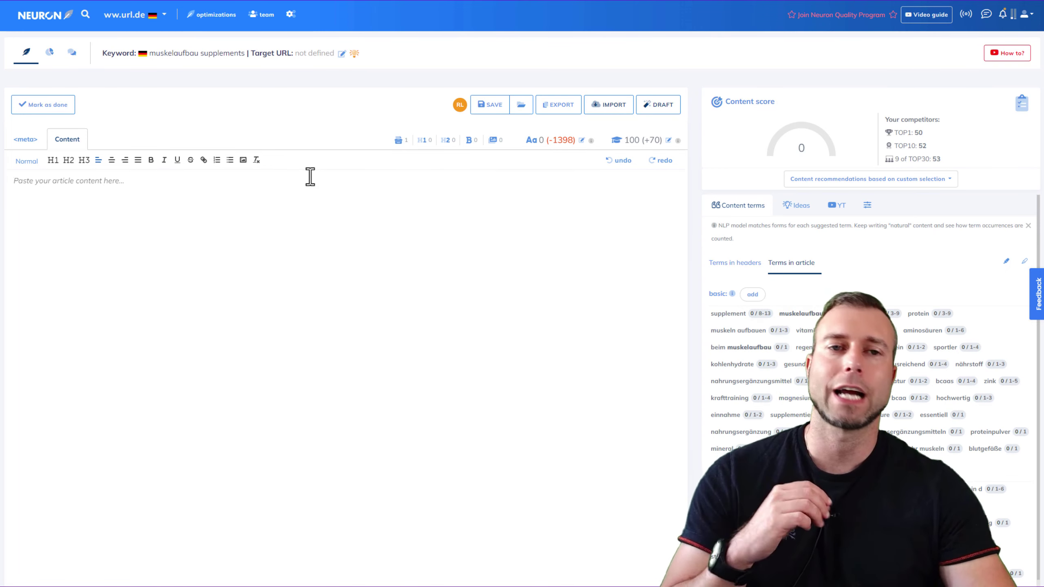
# Step: Update the competitors' Moz parameters in the competition analysis and reload the page with the new values
pyautogui.click(51, 57)
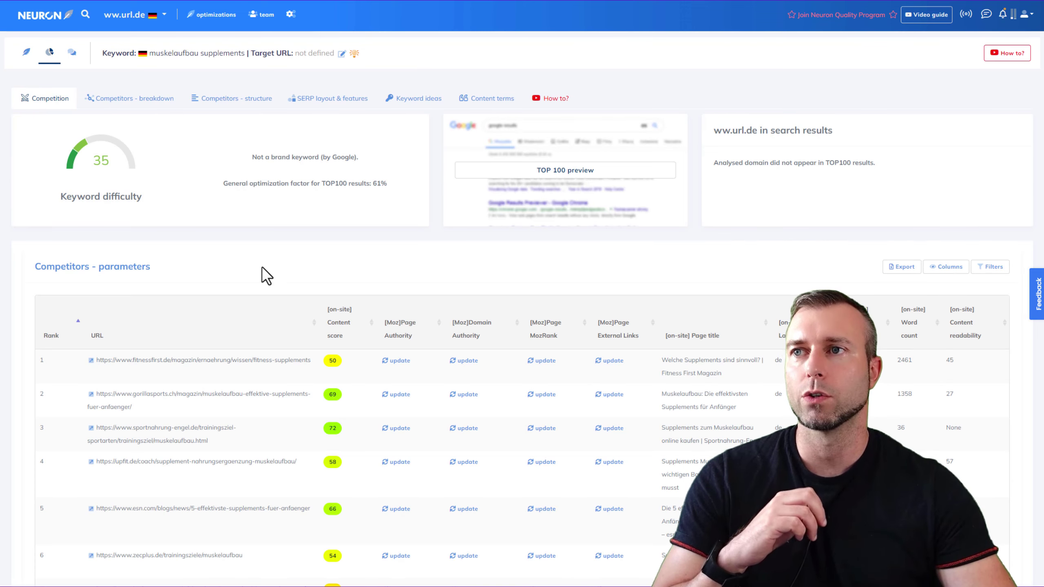
pyautogui.click(399, 362)
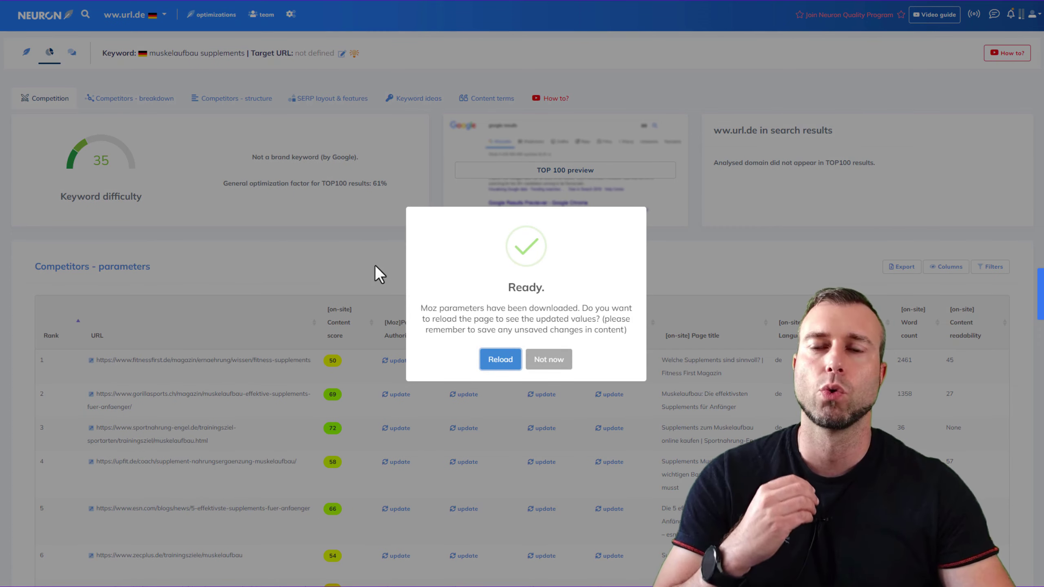
pyautogui.click(495, 357)
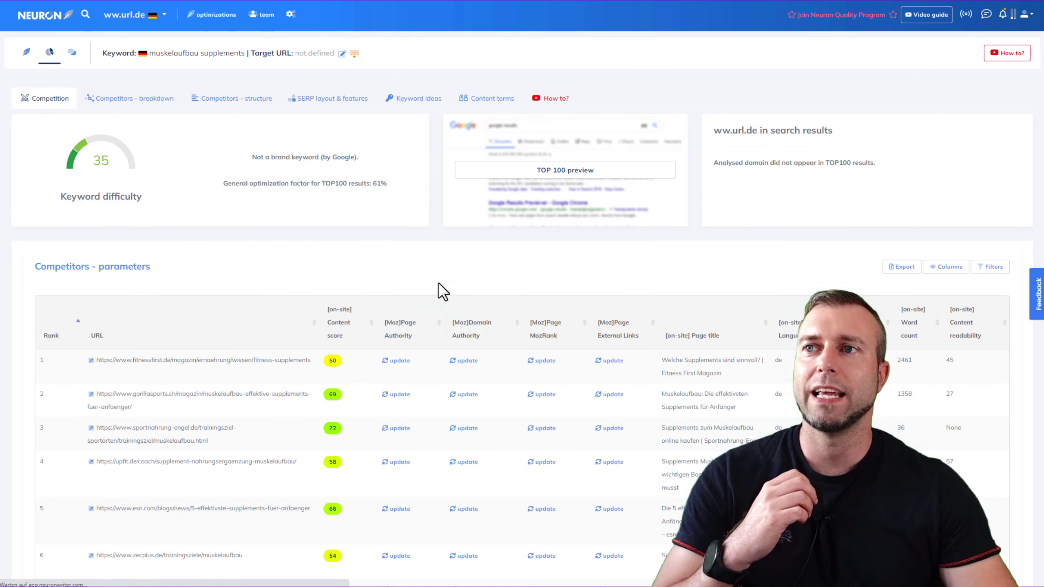
pyautogui.click(49, 52)
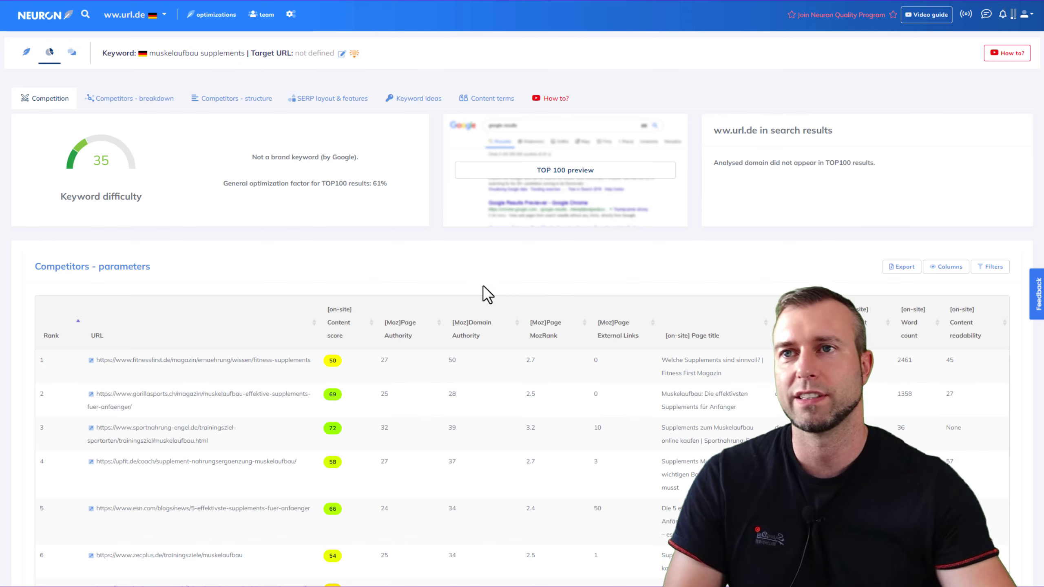
# Step: Examine the competitor parameters table and show the competitors breakdown with its comparison parameters
pyautogui.scroll(-5, 436, 310)
pyautogui.scroll(2, 418, 346)
pyautogui.scroll(2, 418, 345)
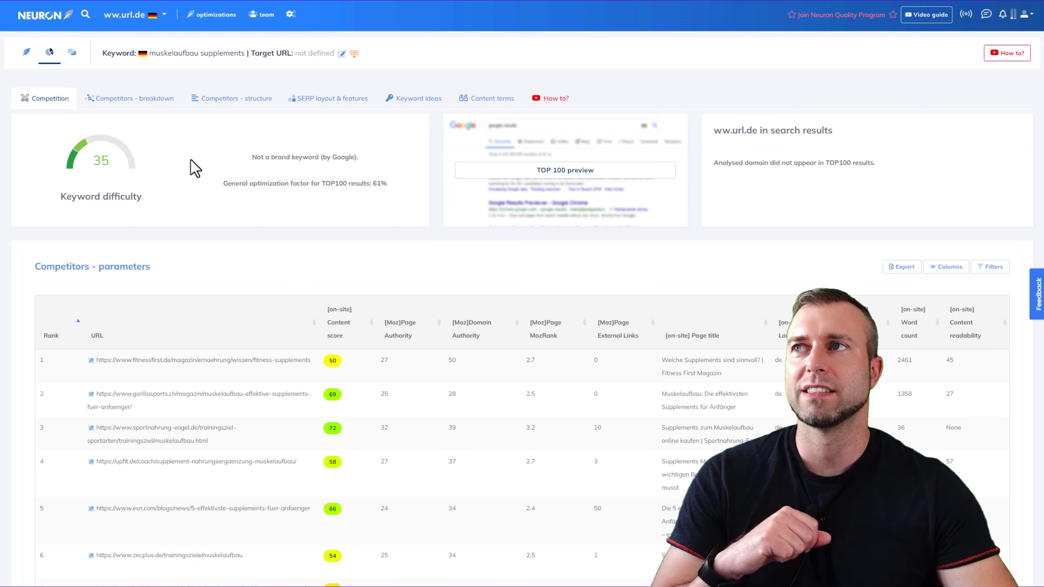
pyautogui.click(142, 111)
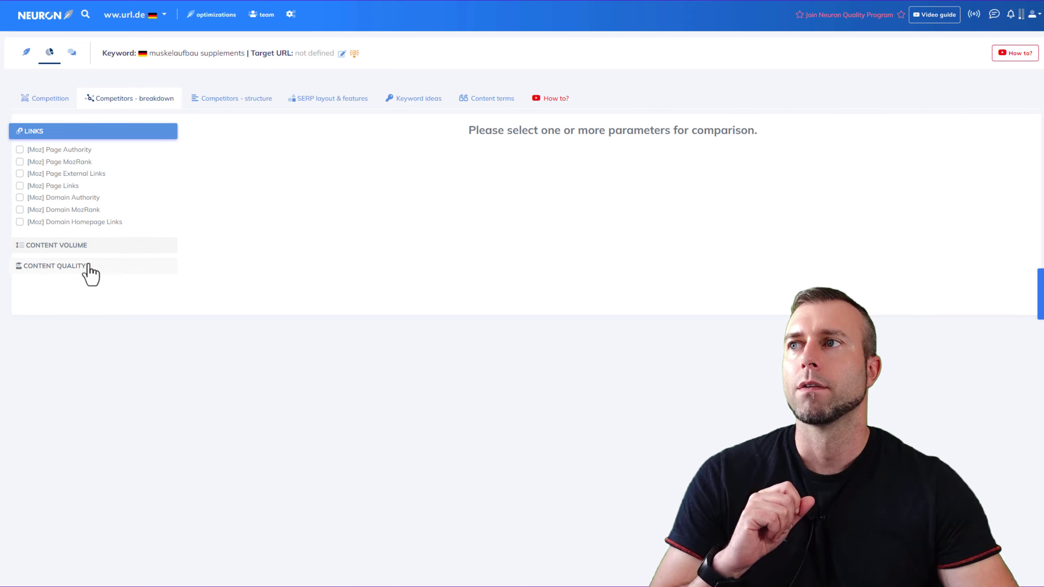
# Step: Review the competitors' content structure, covering their H1 and H2 heading outlines, page titles and meta descriptions
pyautogui.click(231, 96)
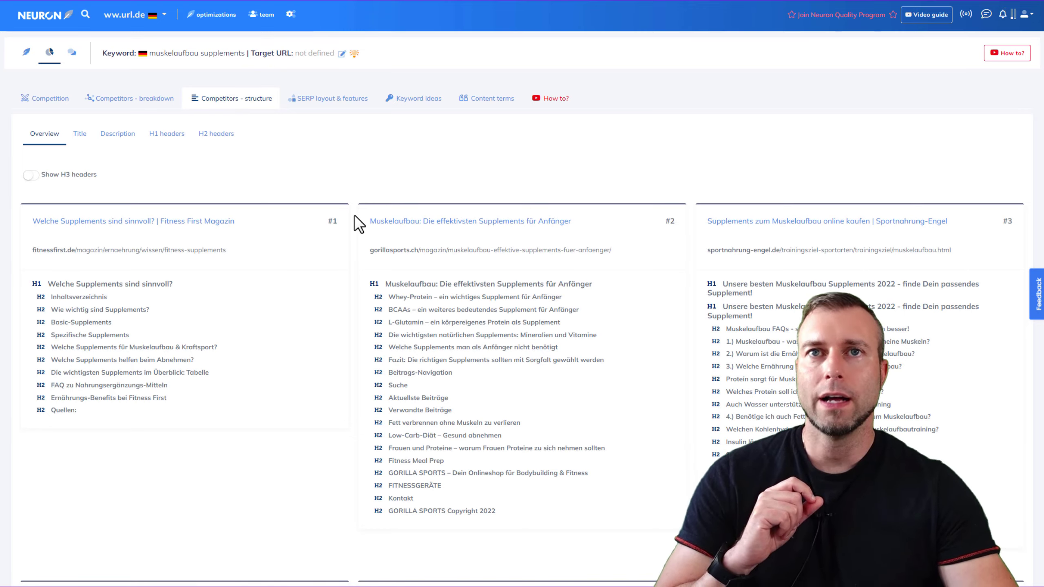
pyautogui.scroll(-12, 360, 236)
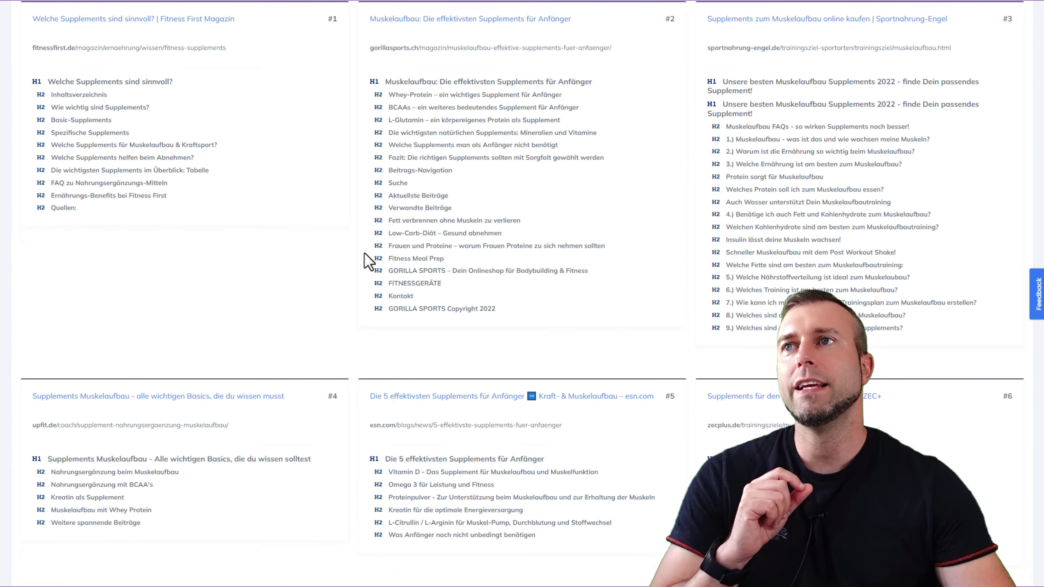
pyautogui.scroll(-4, 368, 261)
pyautogui.scroll(10, 369, 261)
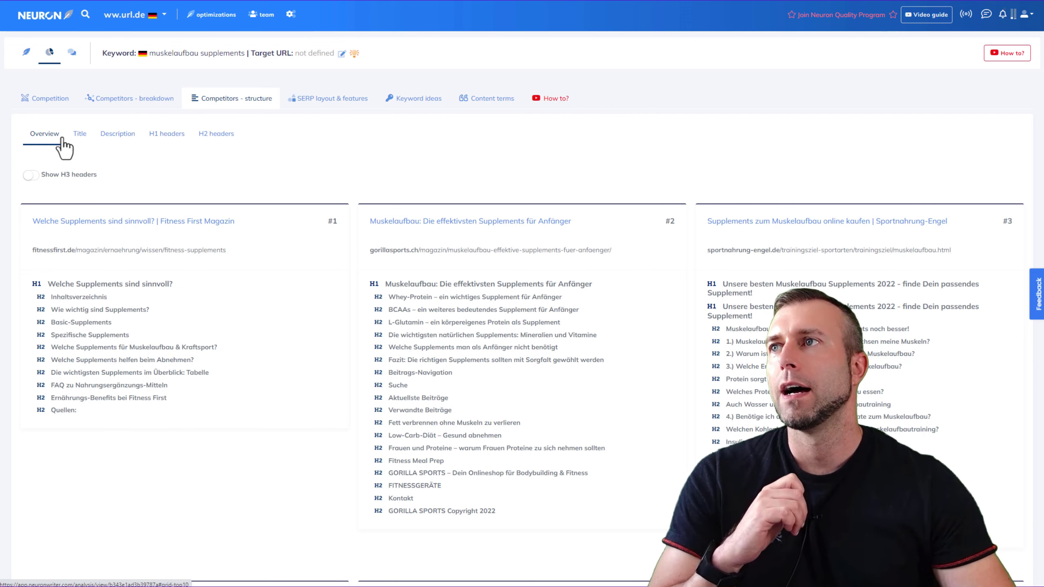
pyautogui.click(80, 134)
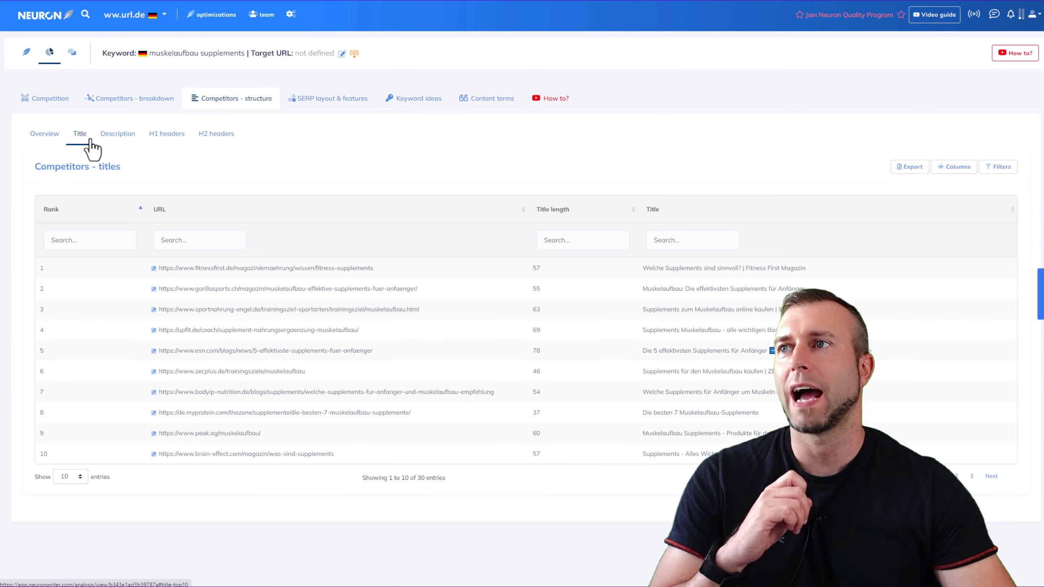
pyautogui.click(132, 141)
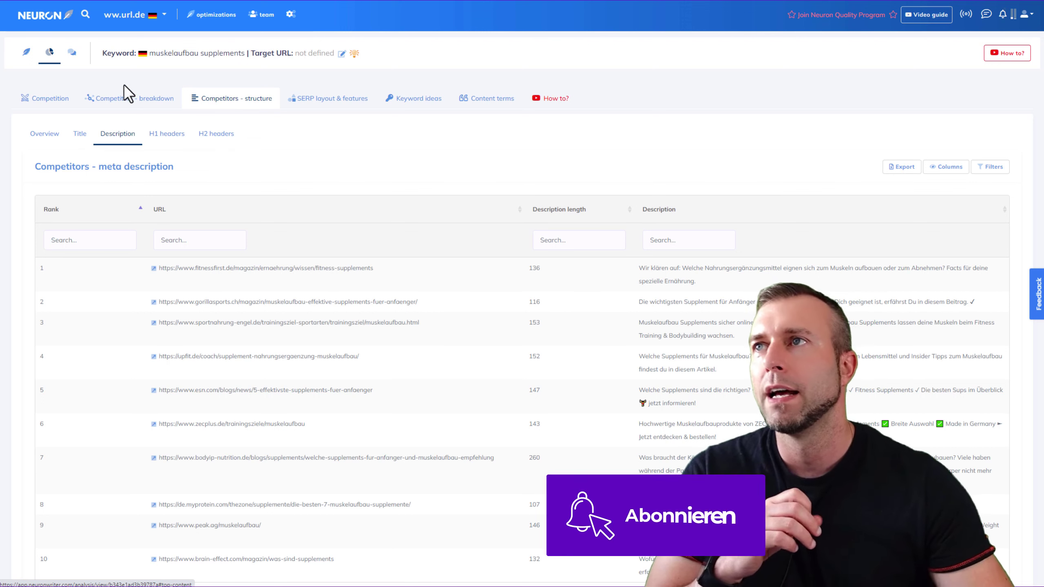
# Step: Review the competitors' H1 headers and page titles, and read through the overview of their heading outlines
pyautogui.click(166, 135)
pyautogui.click(80, 135)
pyautogui.click(45, 134)
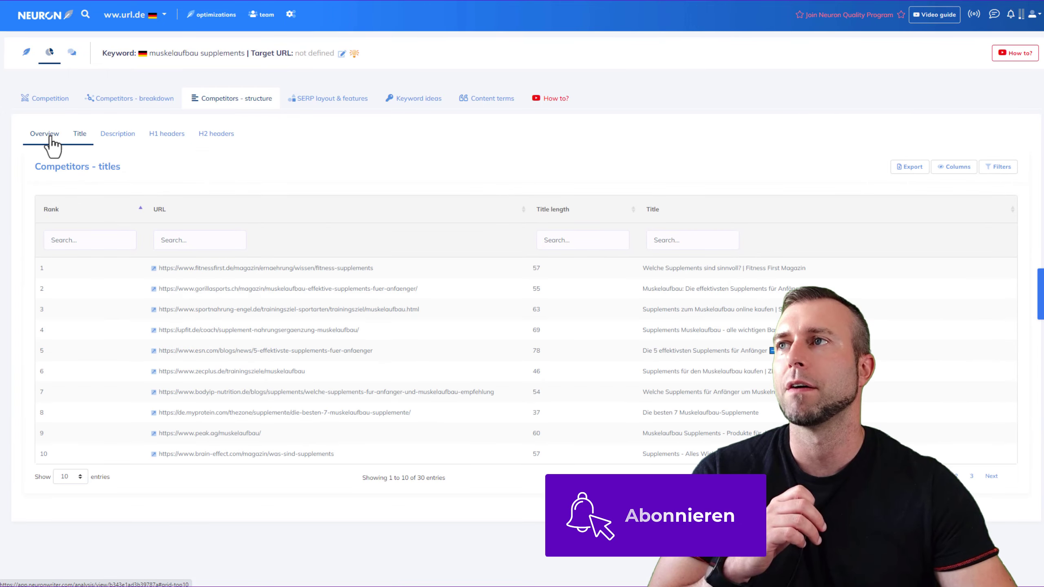
pyautogui.scroll(-8, 419, 235)
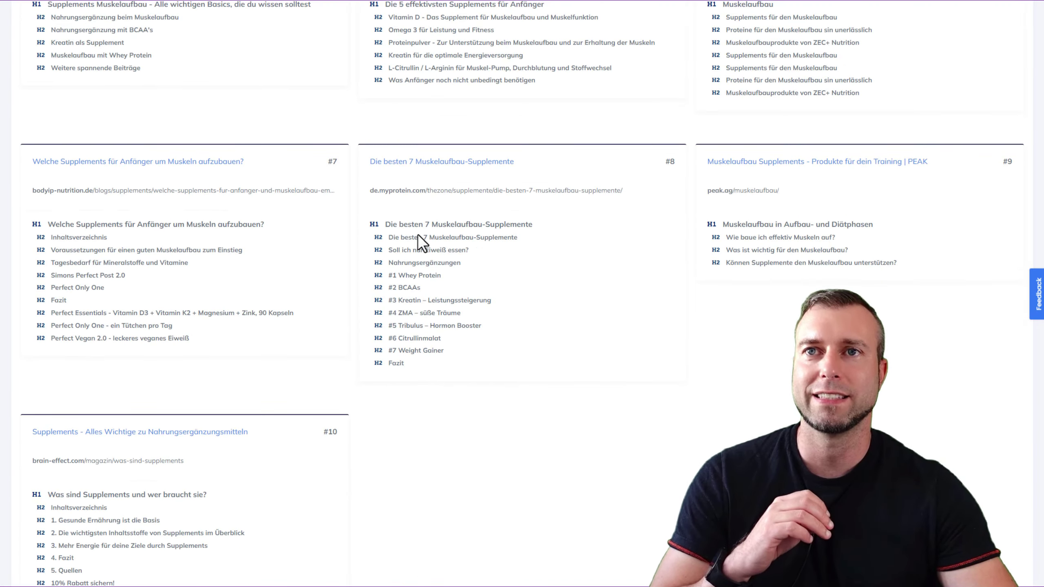
pyautogui.scroll(8, 418, 236)
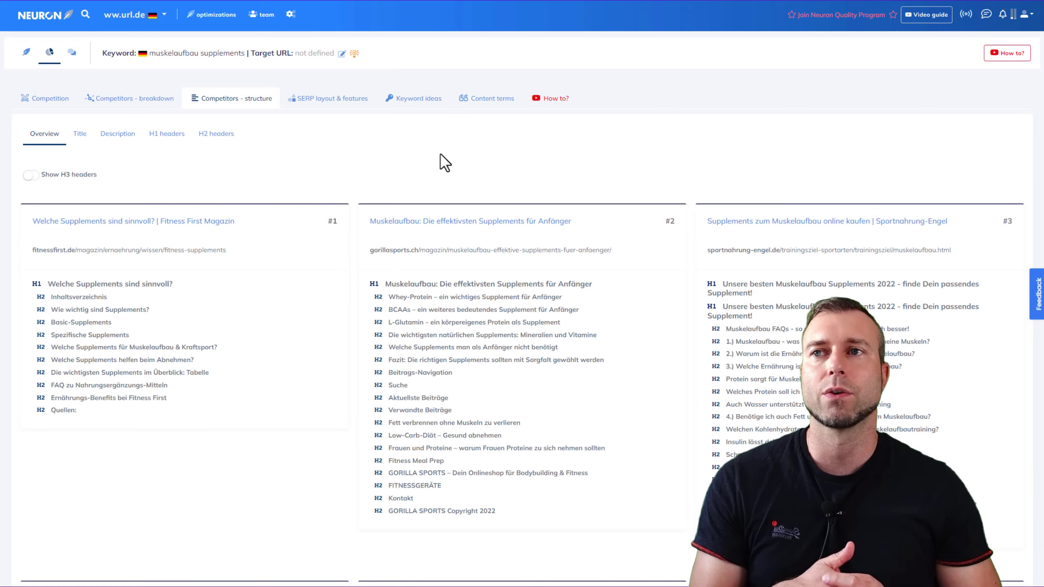
pyautogui.scroll(-15, 438, 163)
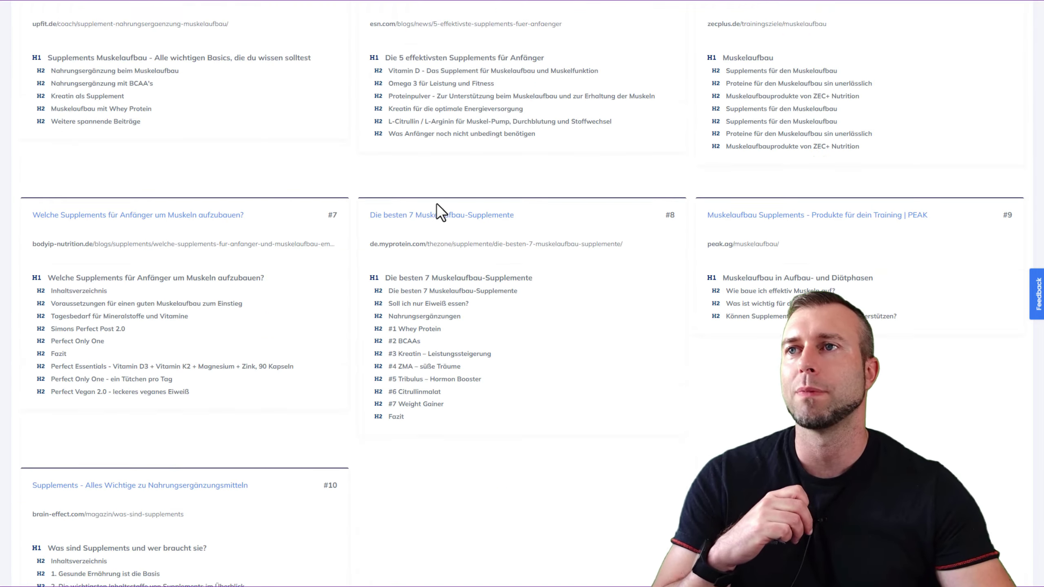
pyautogui.scroll(15, 438, 210)
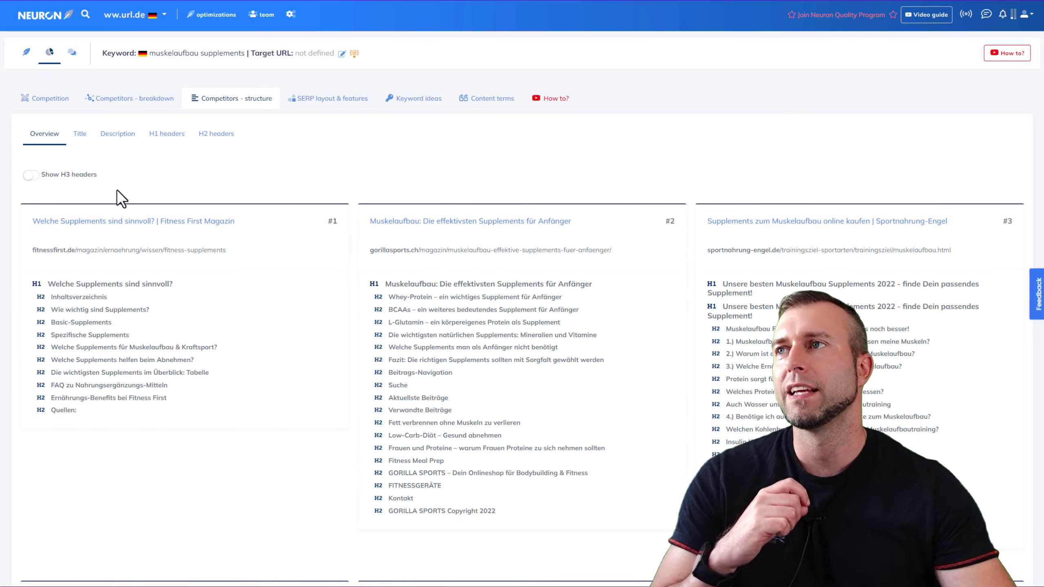
# Step: Show the H3 headers in the competitors' structure overview, examine the extended outlines and hide the H3 headers again
pyautogui.click(31, 175)
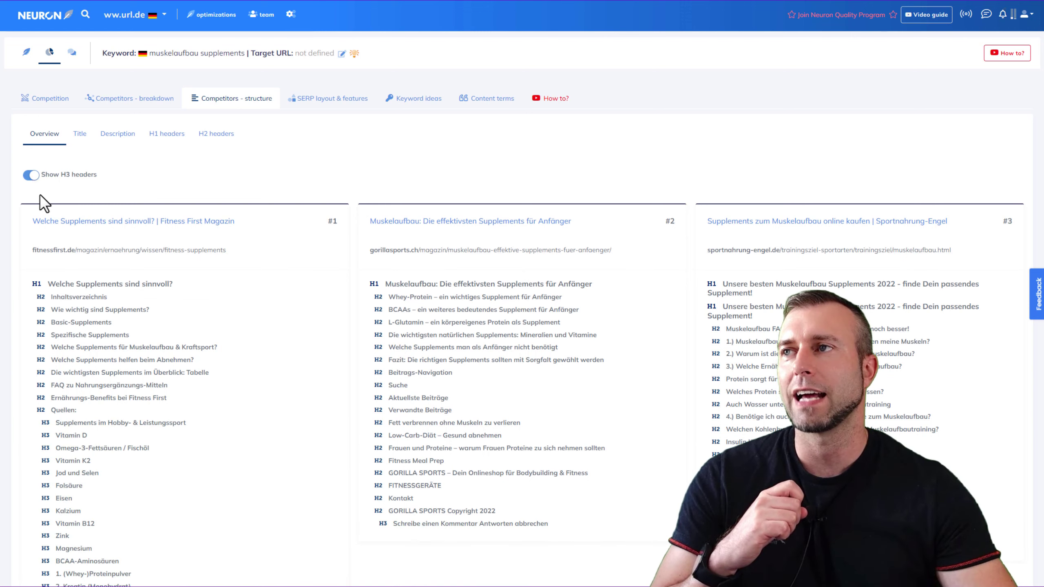
pyautogui.scroll(-4, 39, 194)
pyautogui.scroll(3, 56, 325)
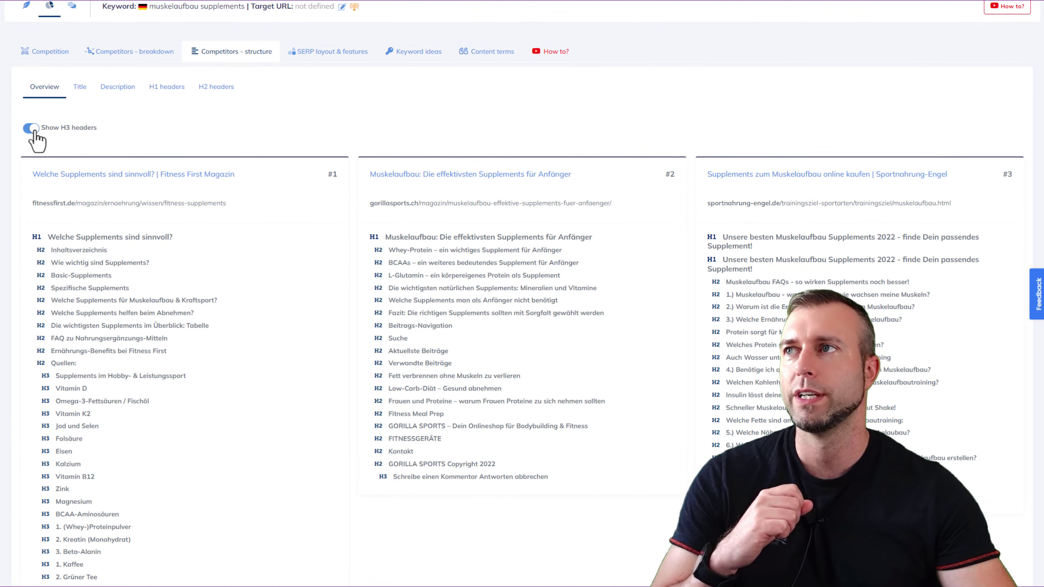
pyautogui.click(32, 129)
pyautogui.click(33, 129)
pyautogui.click(32, 129)
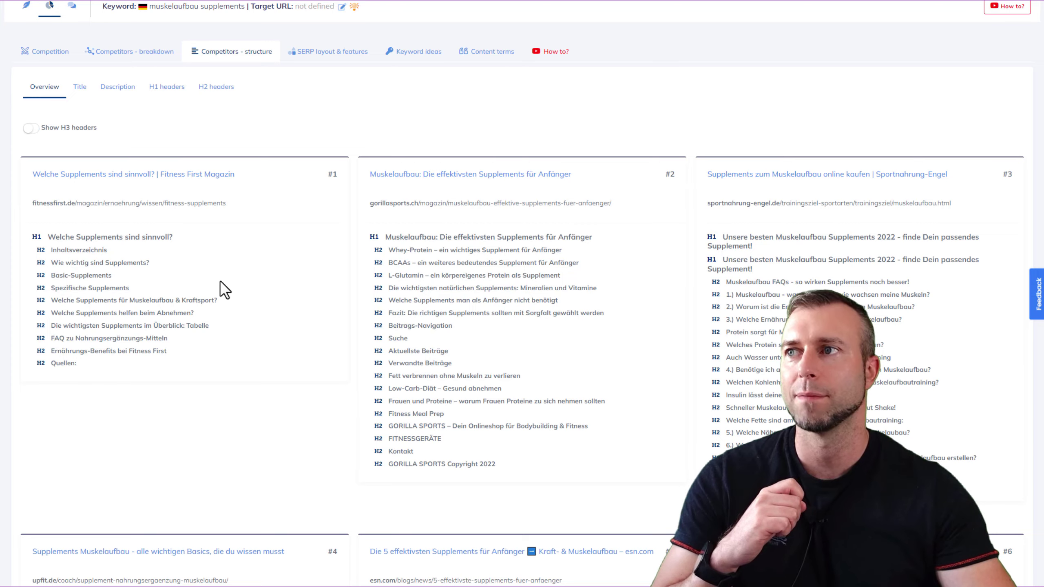
pyautogui.scroll(1, 225, 290)
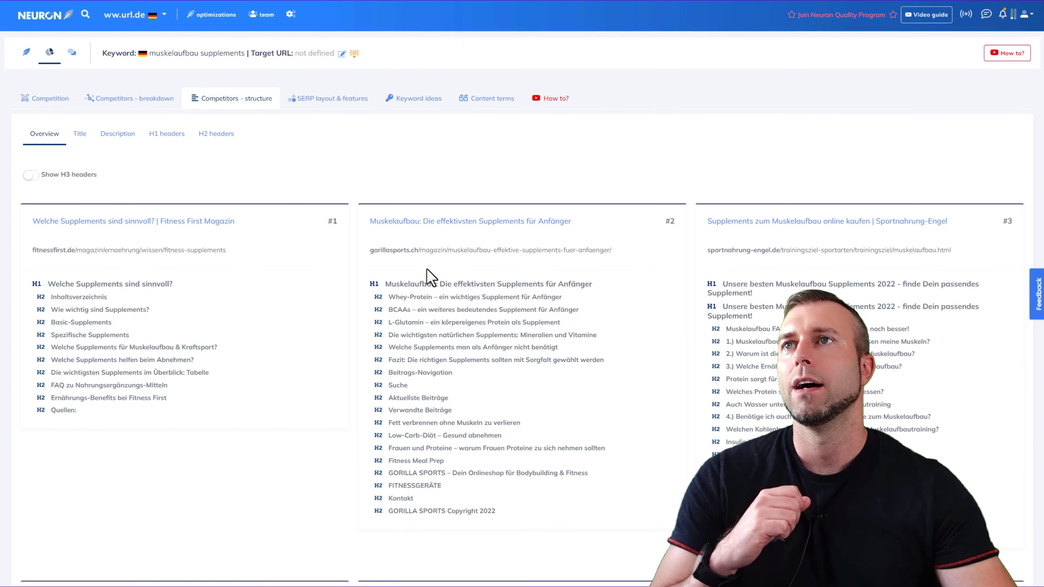
# Step: Examine the SERP and on-site features, the keyword ideas and the content terms extracted from competitors' pages
pyautogui.click(336, 104)
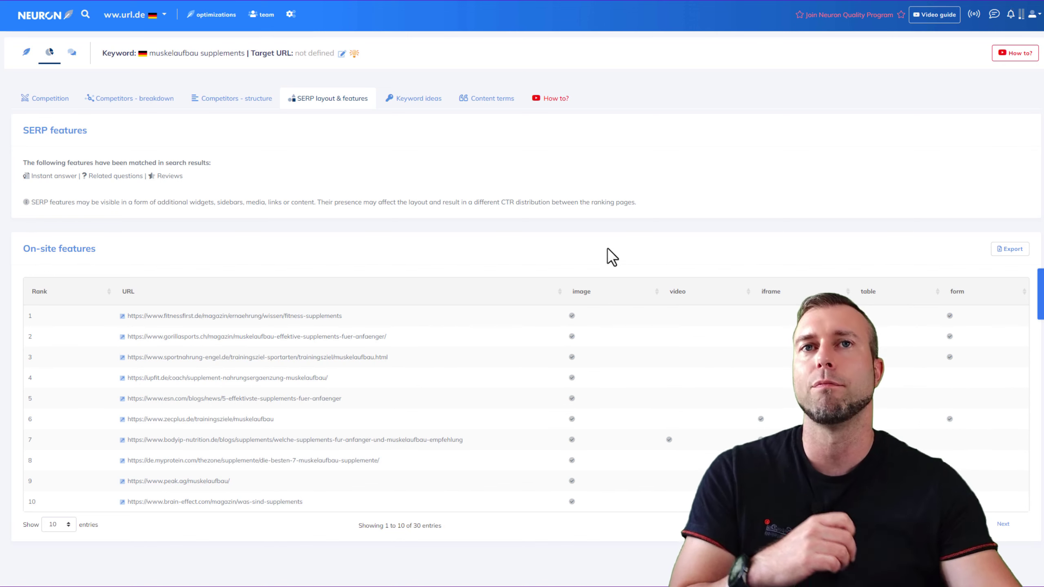
pyautogui.click(412, 100)
pyautogui.scroll(-10, 338, 299)
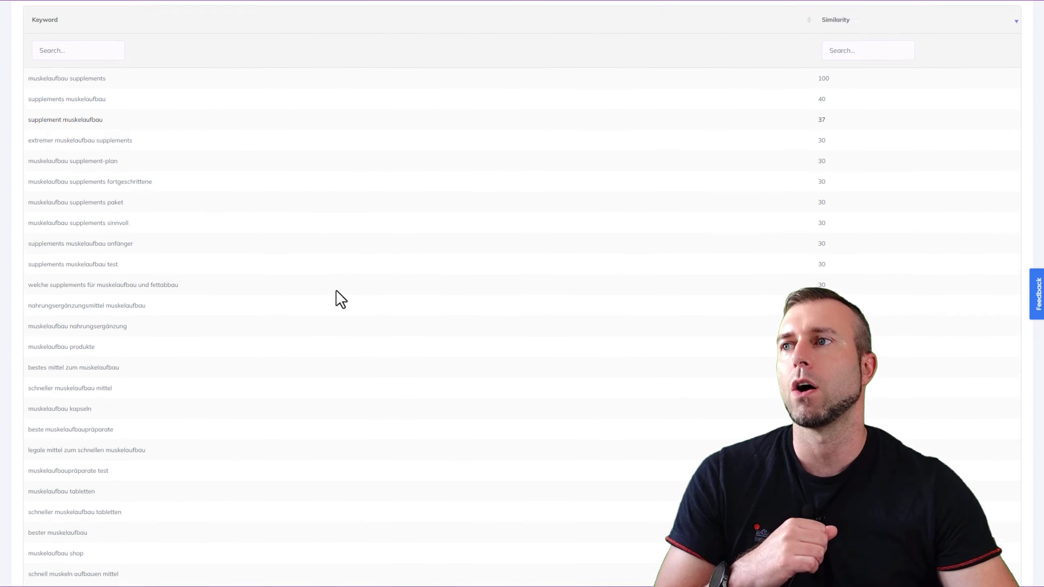
pyautogui.scroll(10, 337, 298)
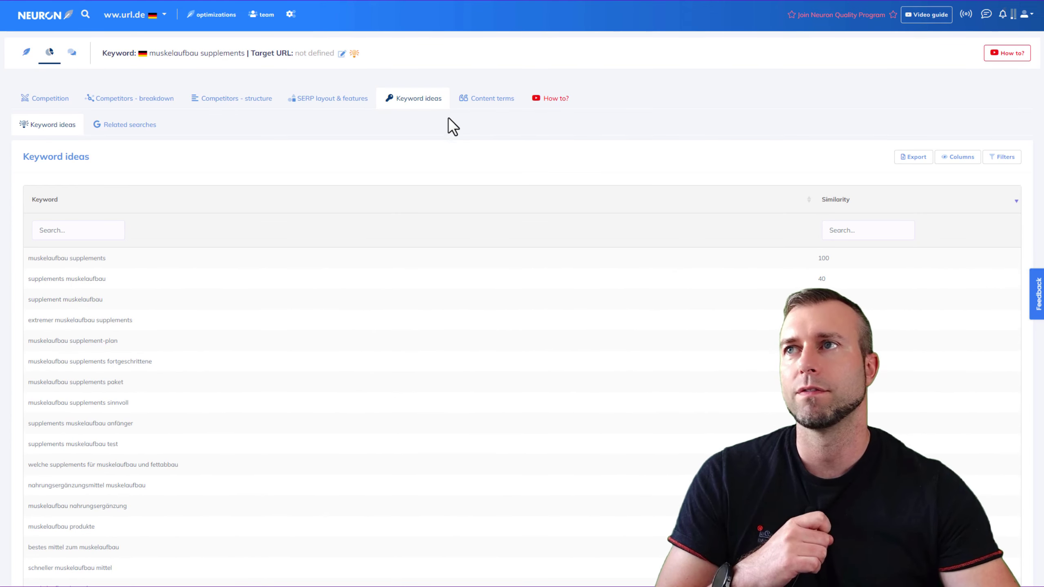
pyautogui.click(477, 108)
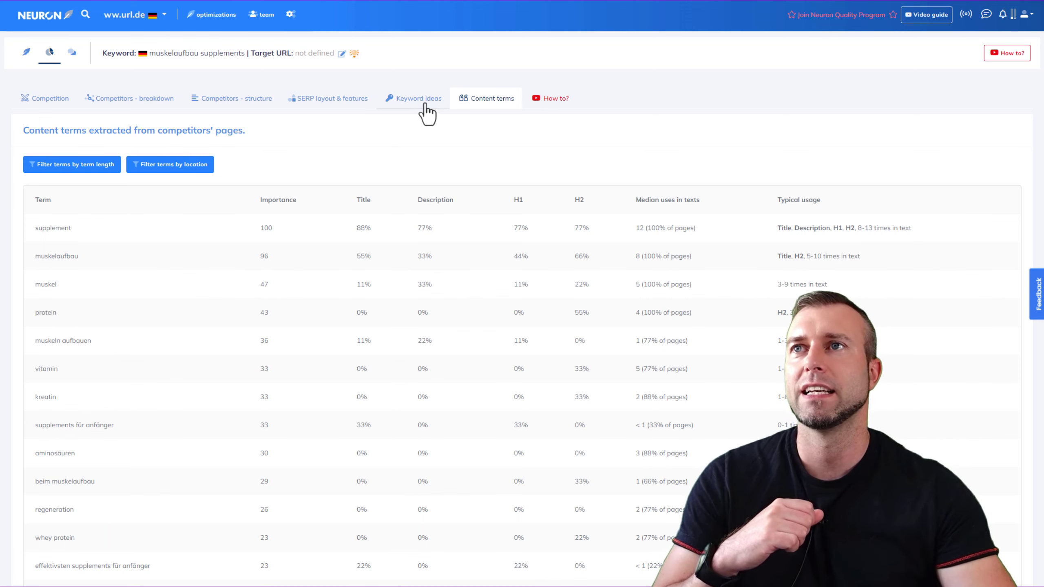
pyautogui.click(407, 105)
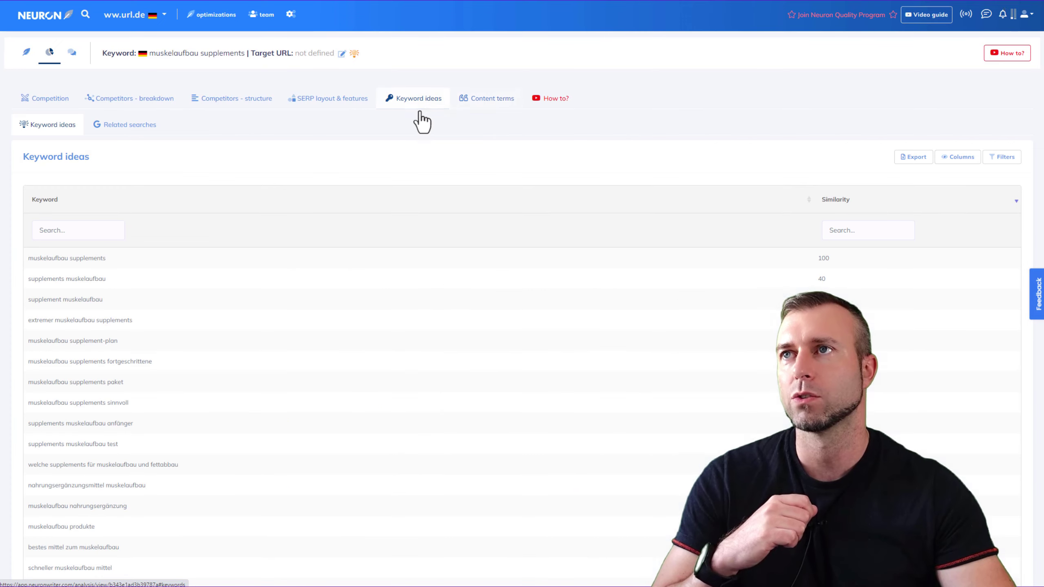
pyautogui.click(479, 106)
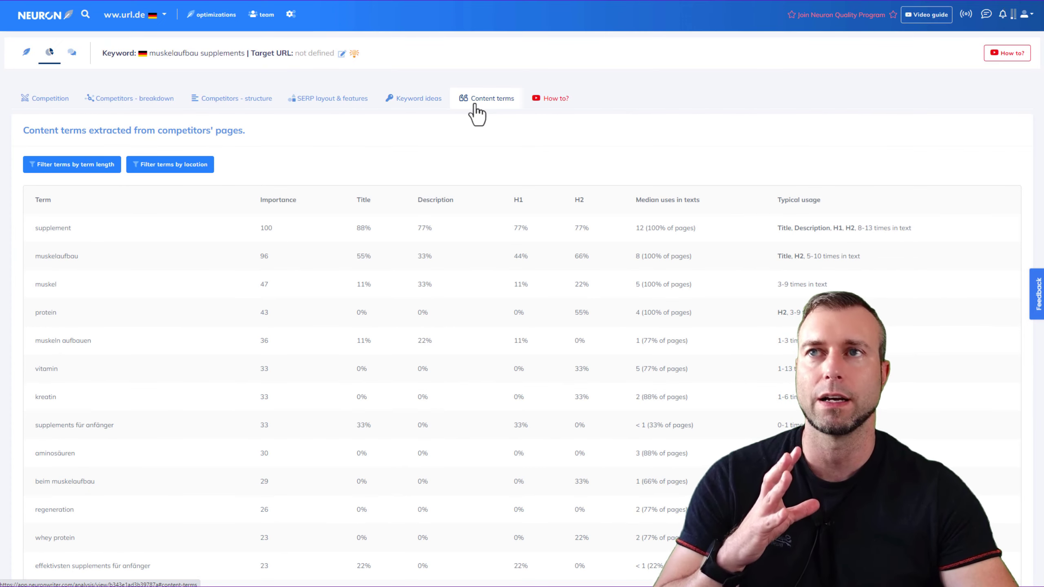
# Step: Chart the competitors' article content length (characters) together with their [Moz] Page Authority in the competitors breakdown
pyautogui.click(233, 106)
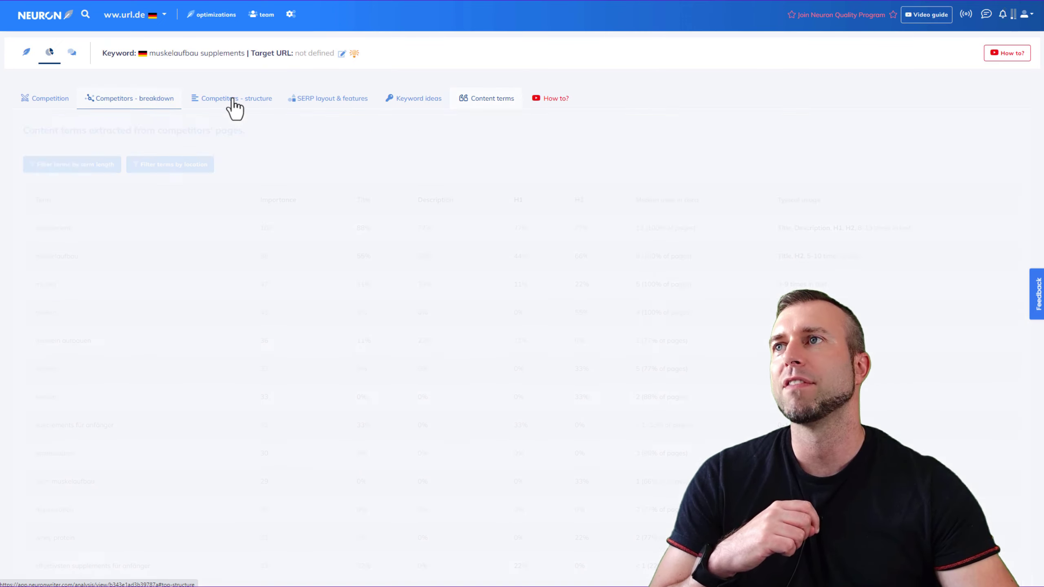
pyautogui.click(153, 106)
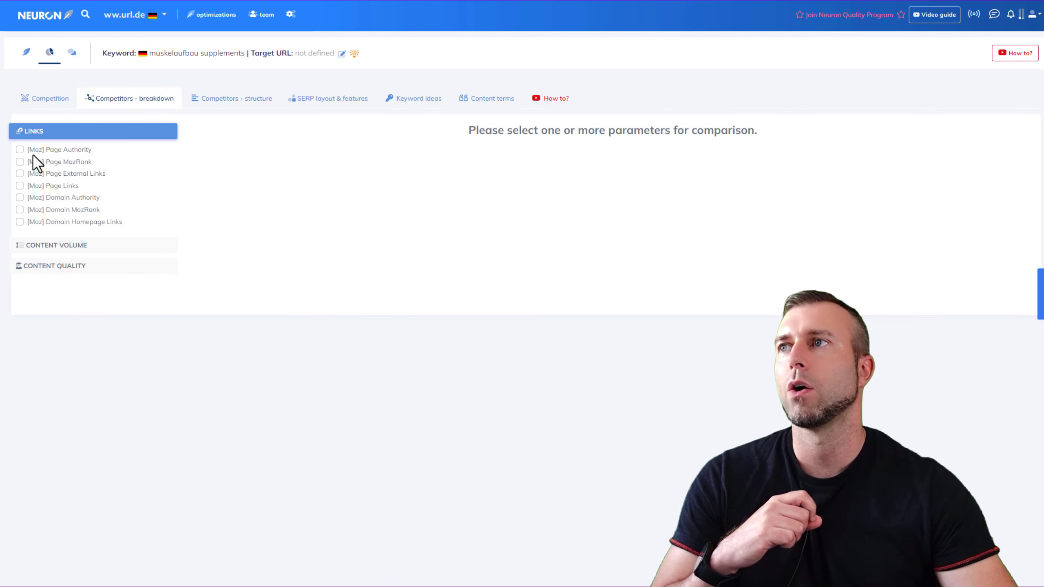
pyautogui.click(42, 246)
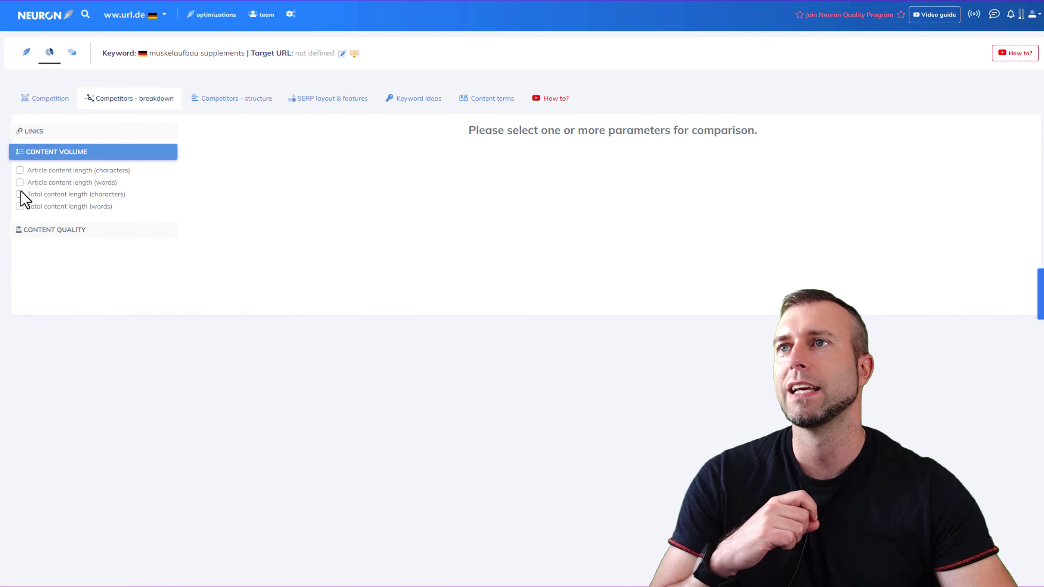
pyautogui.click(40, 172)
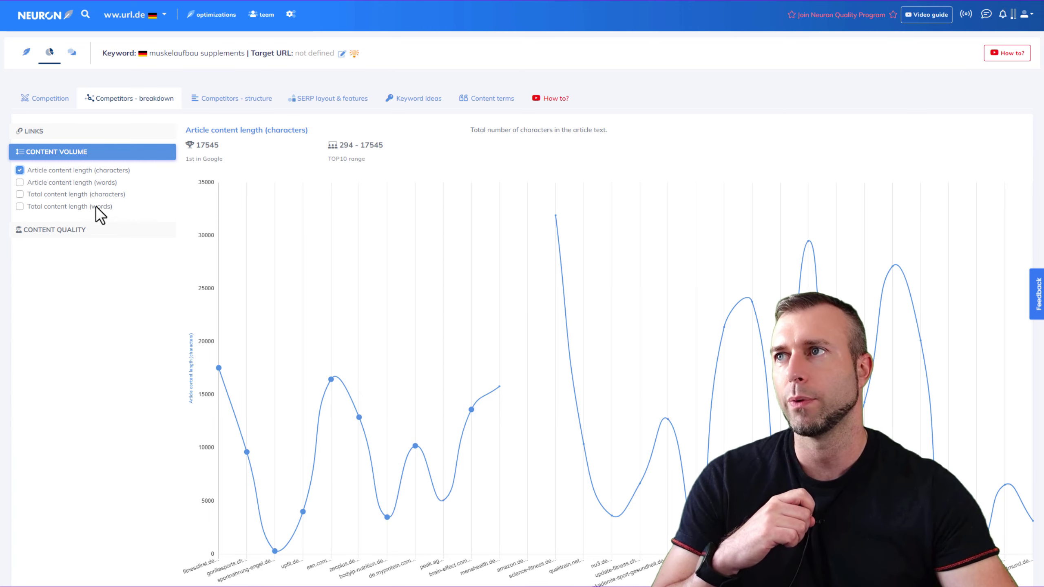
pyautogui.click(74, 230)
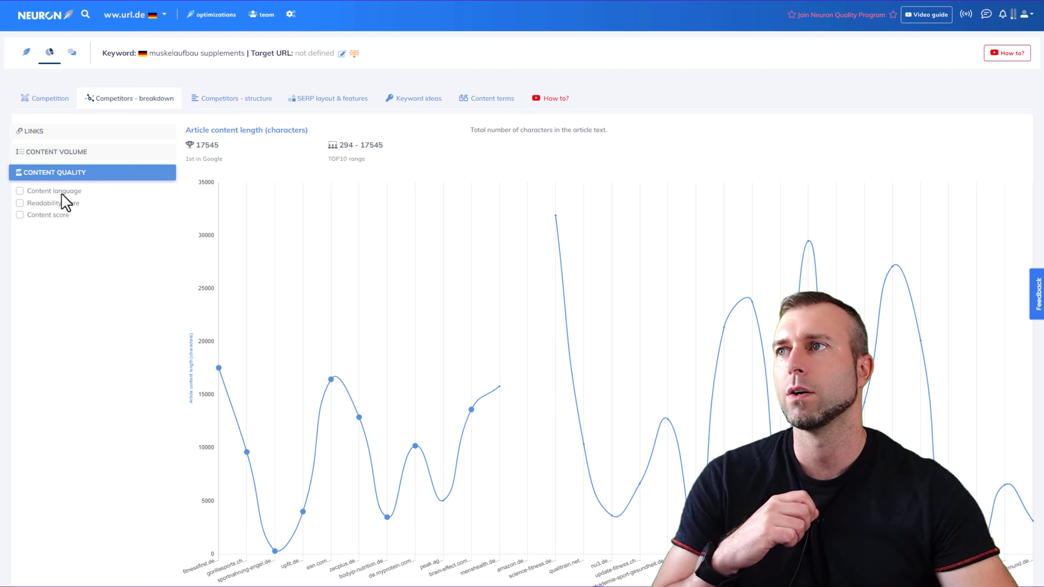
pyautogui.click(62, 132)
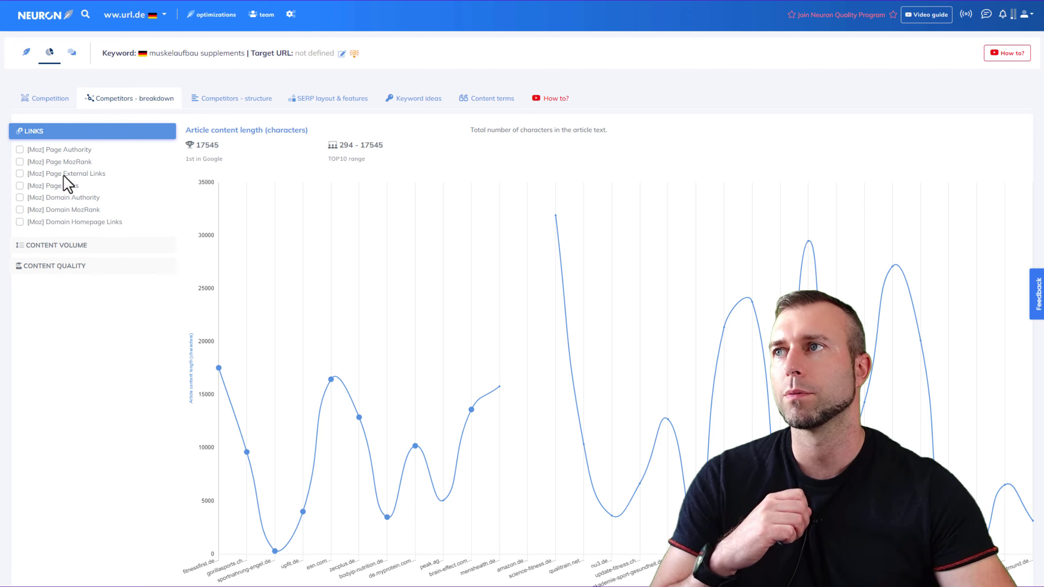
pyautogui.click(70, 150)
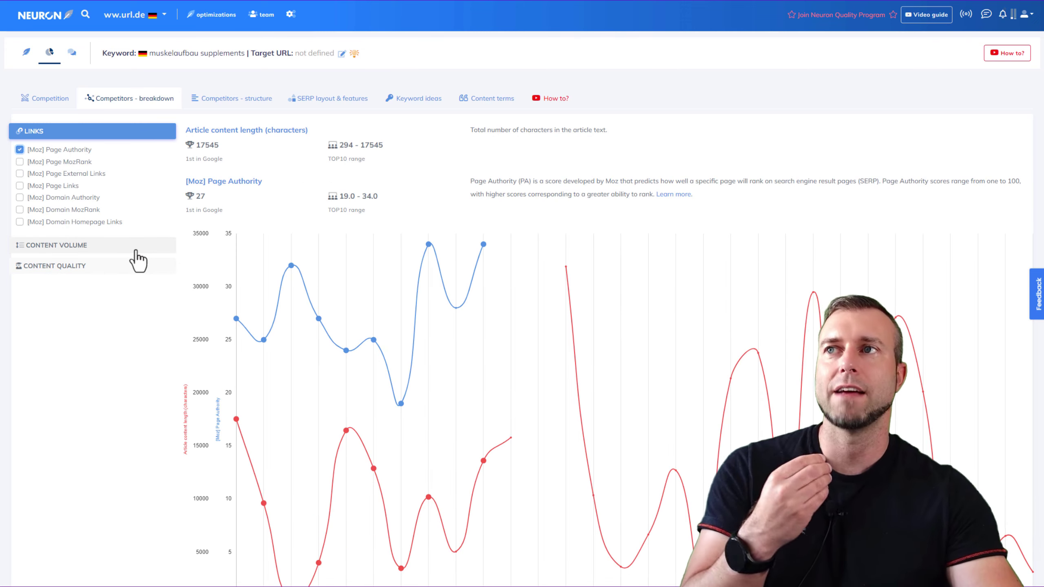
# Step: Look through the H1 and H2 outlines in the competitors' structure overview again
pyautogui.click(205, 99)
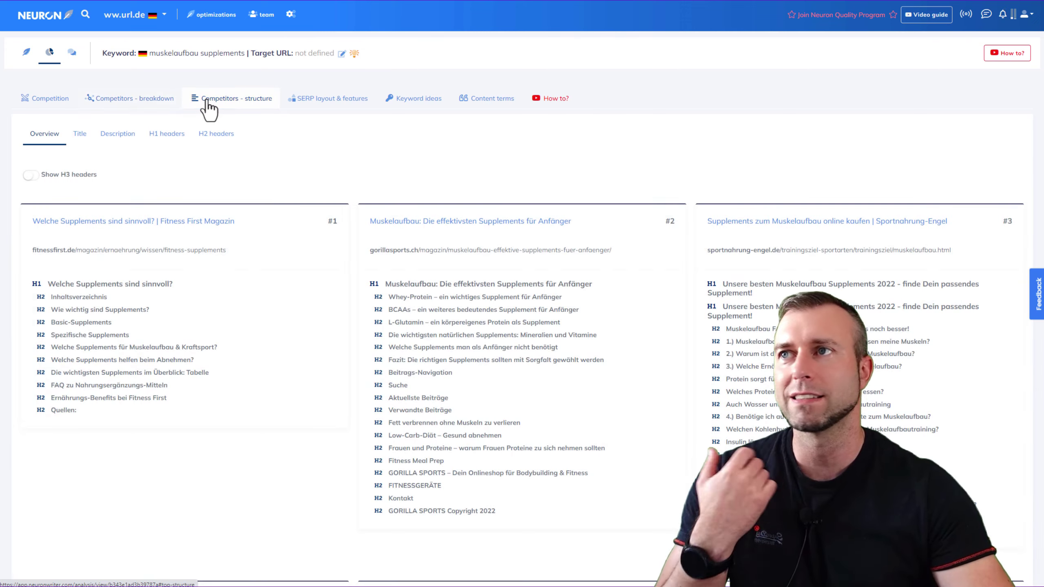
pyautogui.scroll(-10, 317, 194)
pyautogui.scroll(10, 317, 194)
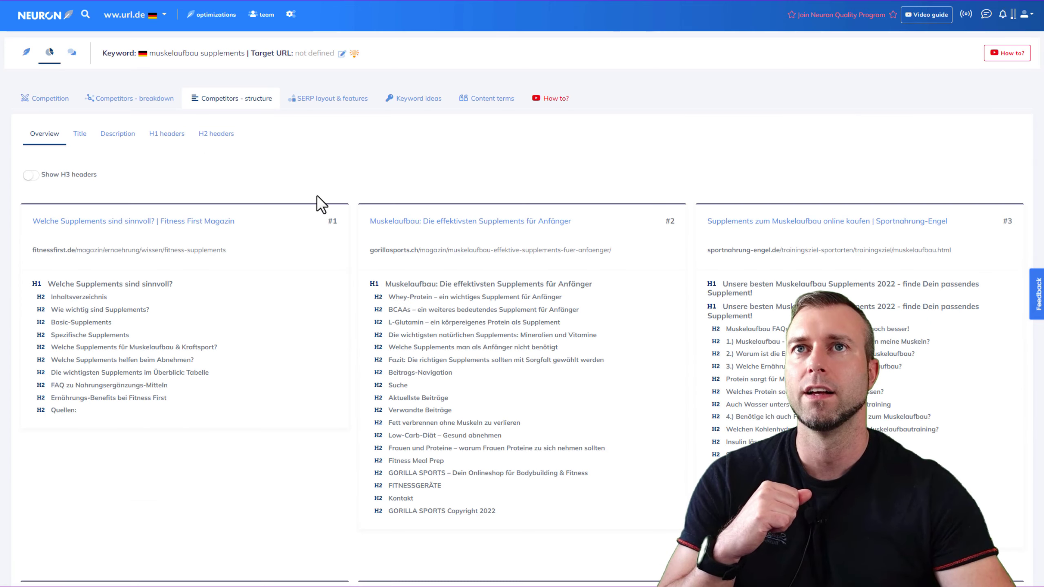
# Step: Open the content editor and review the basic and extended terms suggested for the article
pyautogui.click(23, 60)
pyautogui.scroll(-3, 788, 294)
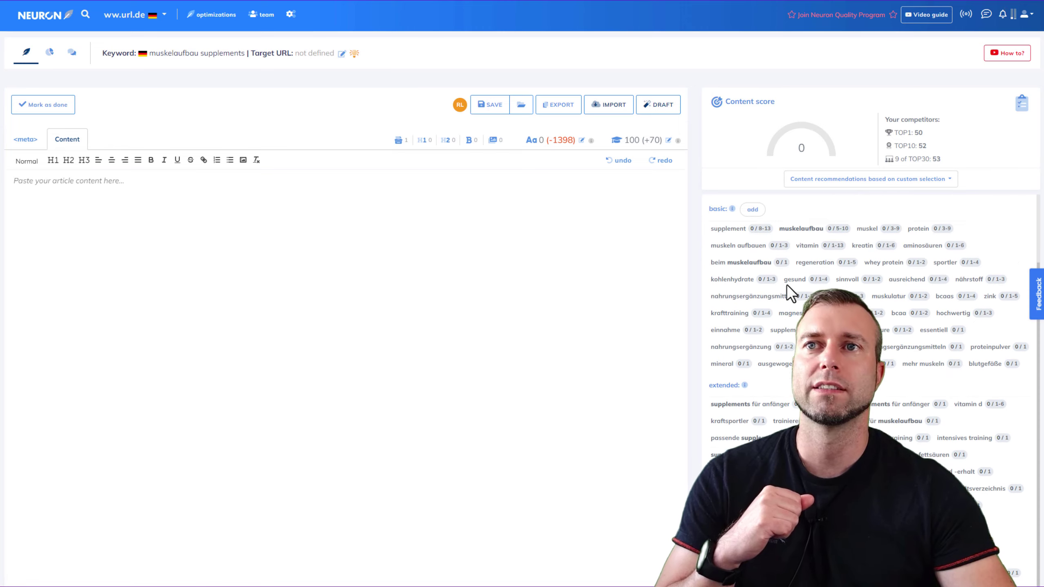
pyautogui.scroll(-3, 788, 293)
pyautogui.scroll(8, 757, 352)
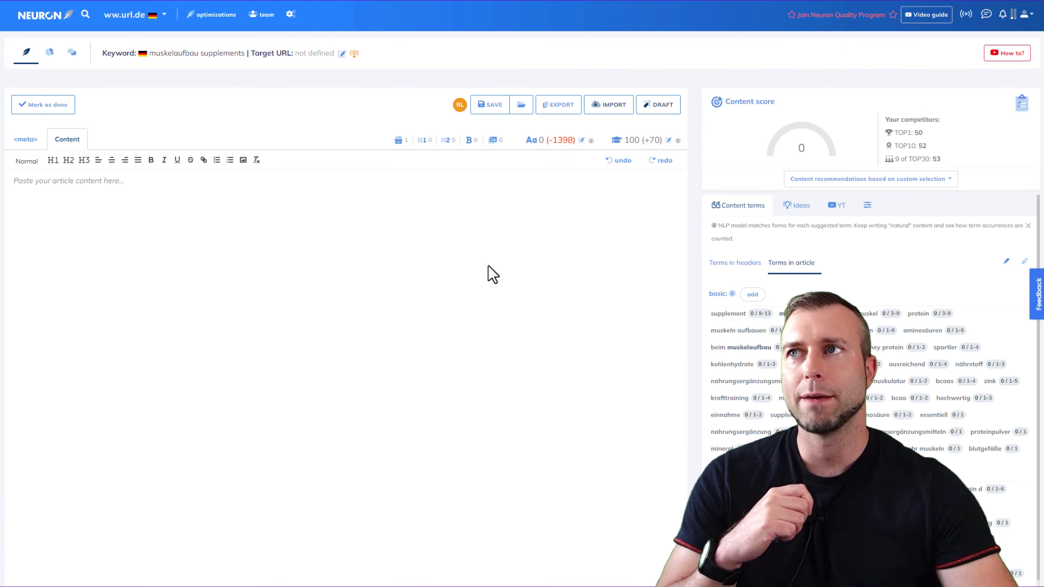
# Step: Return to the competitors breakdown chart and show the competitors' parameters table
pyautogui.click(49, 52)
pyautogui.click(124, 101)
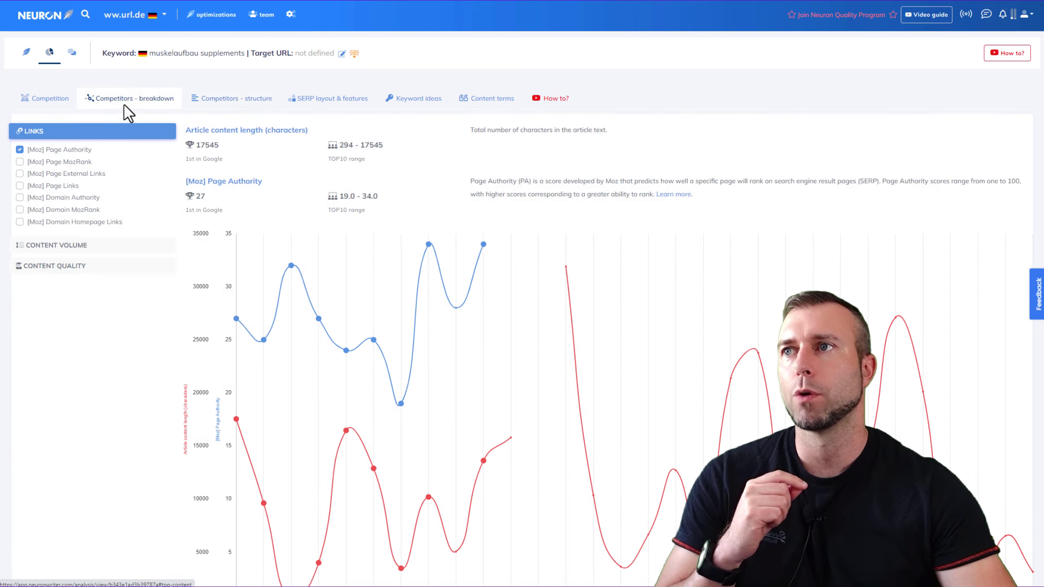
pyautogui.click(48, 103)
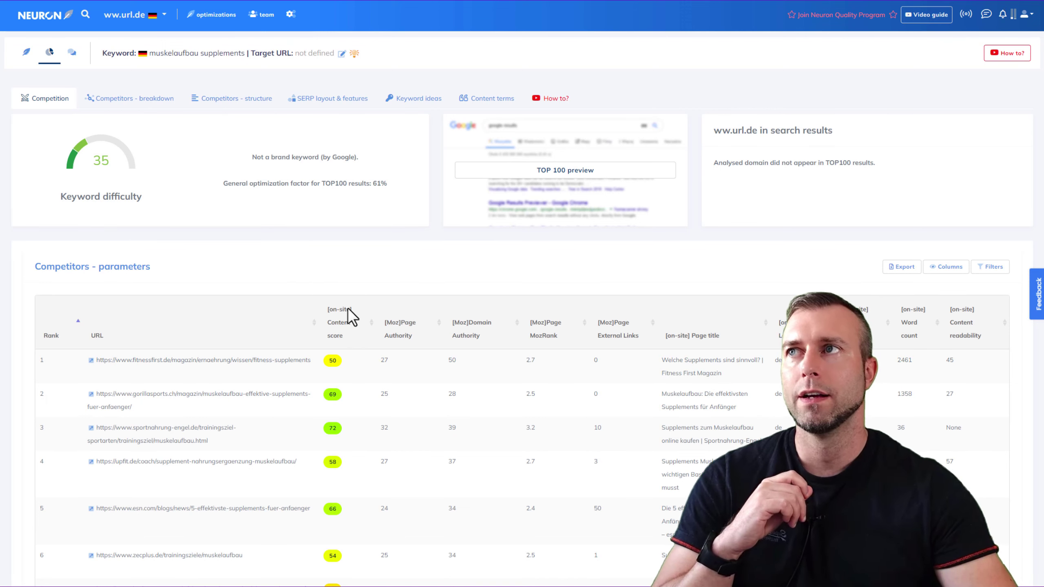
# Step: Compare the content score panel in the editor with the competitors' content scores in the parameters table
pyautogui.click(27, 51)
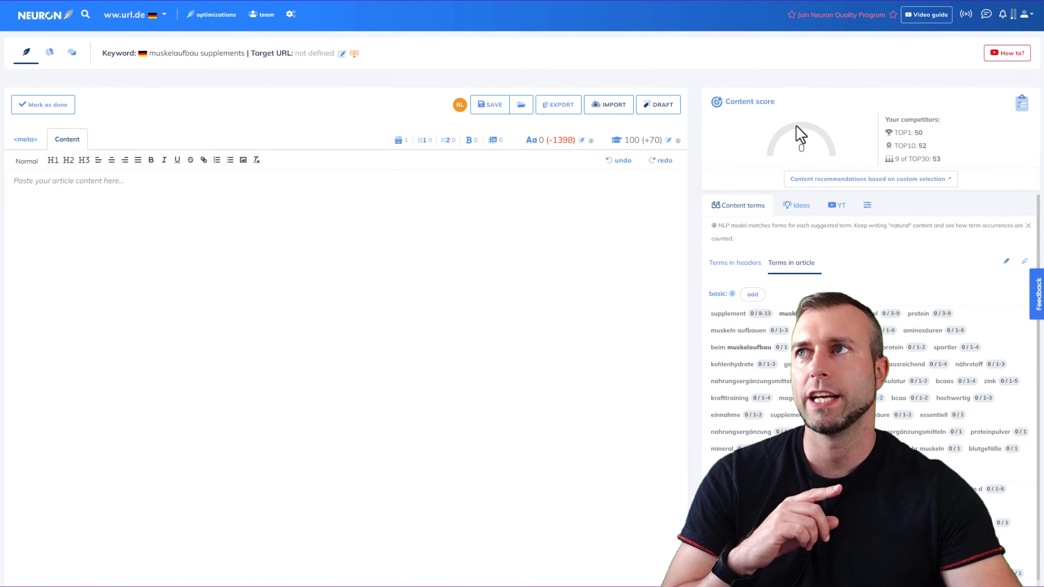
pyautogui.click(49, 52)
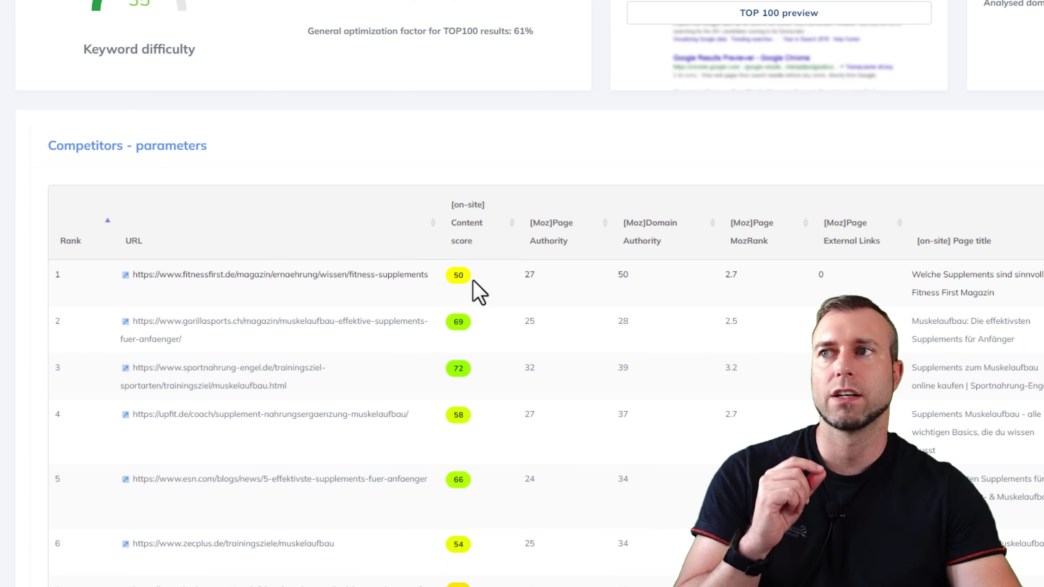
pyautogui.scroll(-3, 473, 280)
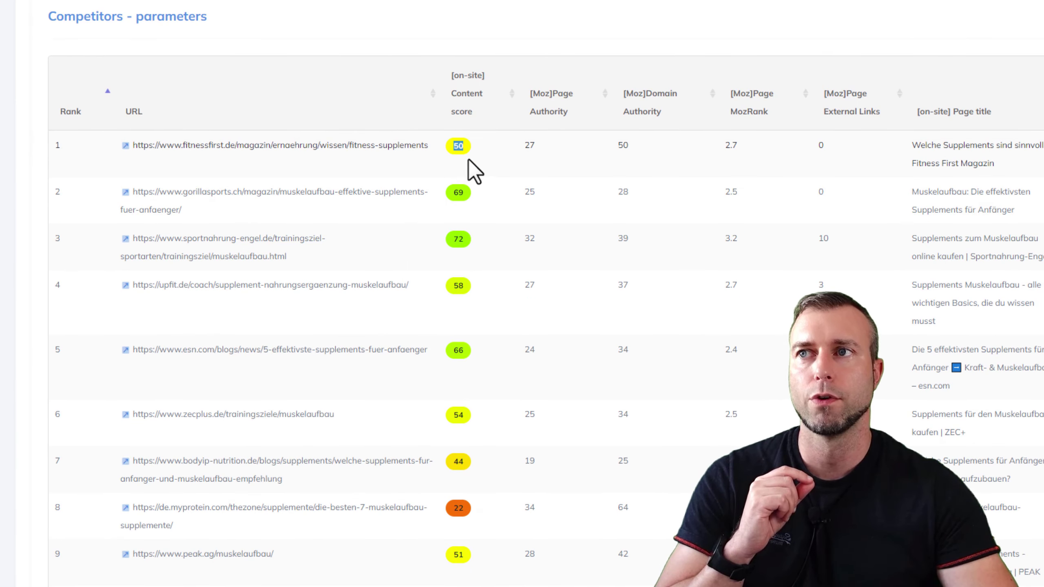
pyautogui.click(467, 194)
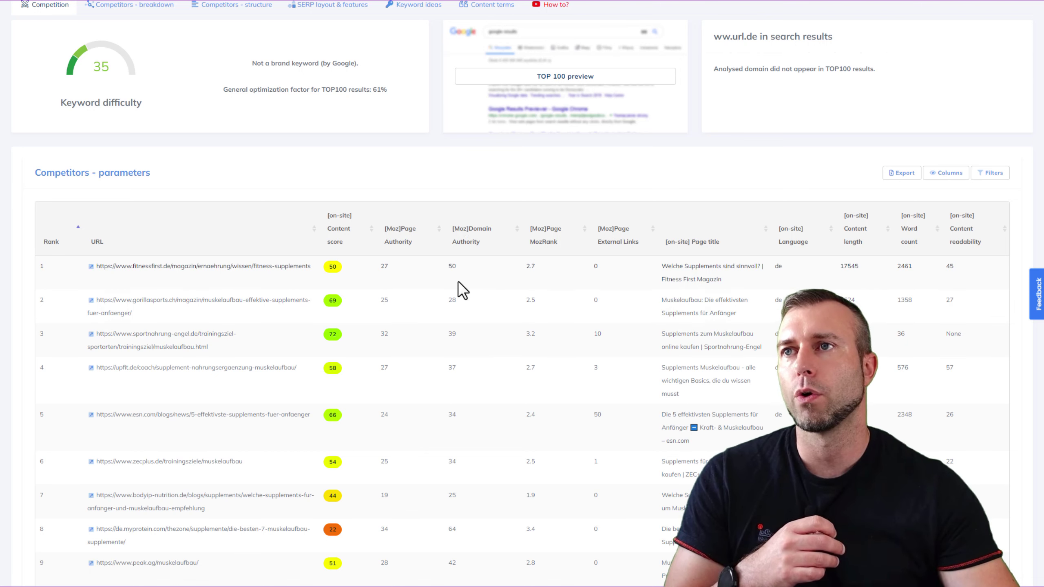
# Step: Examine the [Moz] Domain Authority of the top-ranked competitors in the parameters table
pyautogui.moveTo(459, 267); pyautogui.dragTo(442, 268)
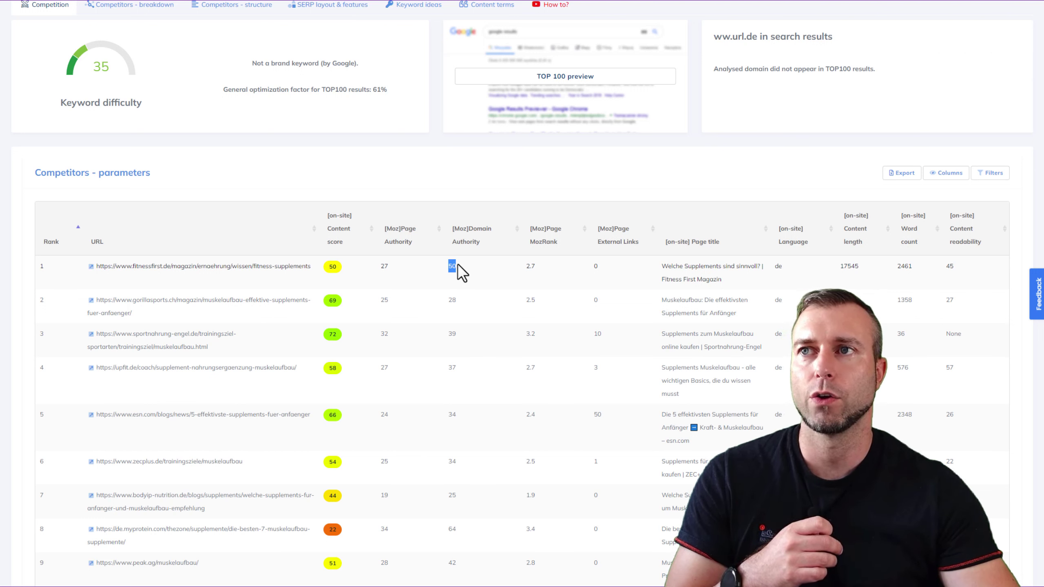
pyautogui.click(470, 270)
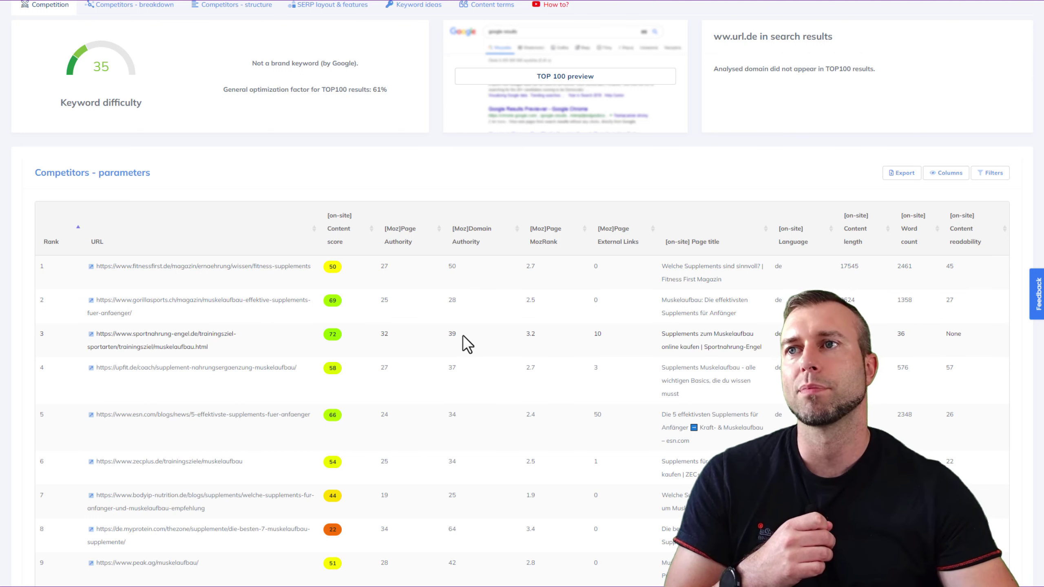
pyautogui.click(485, 347)
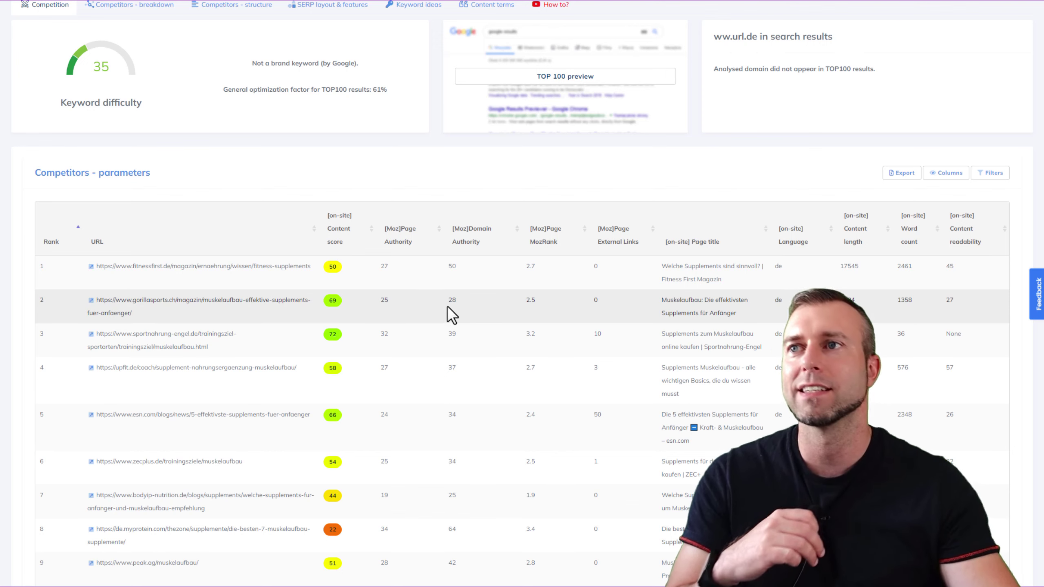
# Step: Review the content scores of the ten top-ranked competitors in the parameters table
pyautogui.scroll(-2, 365, 349)
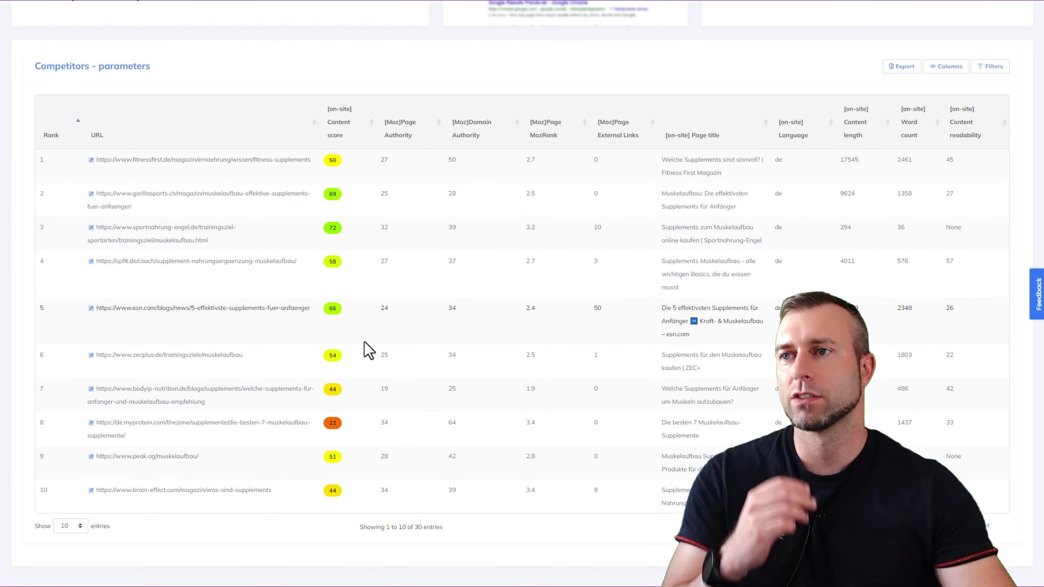
pyautogui.scroll(5, 364, 347)
pyautogui.scroll(-4, 363, 349)
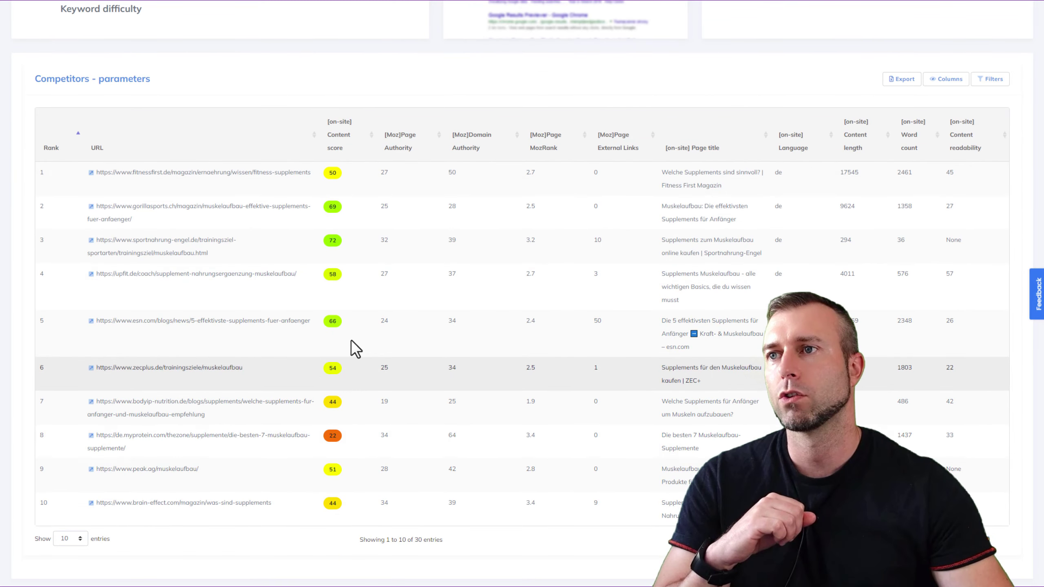
pyautogui.scroll(4, 379, 381)
pyautogui.scroll(-3, 382, 393)
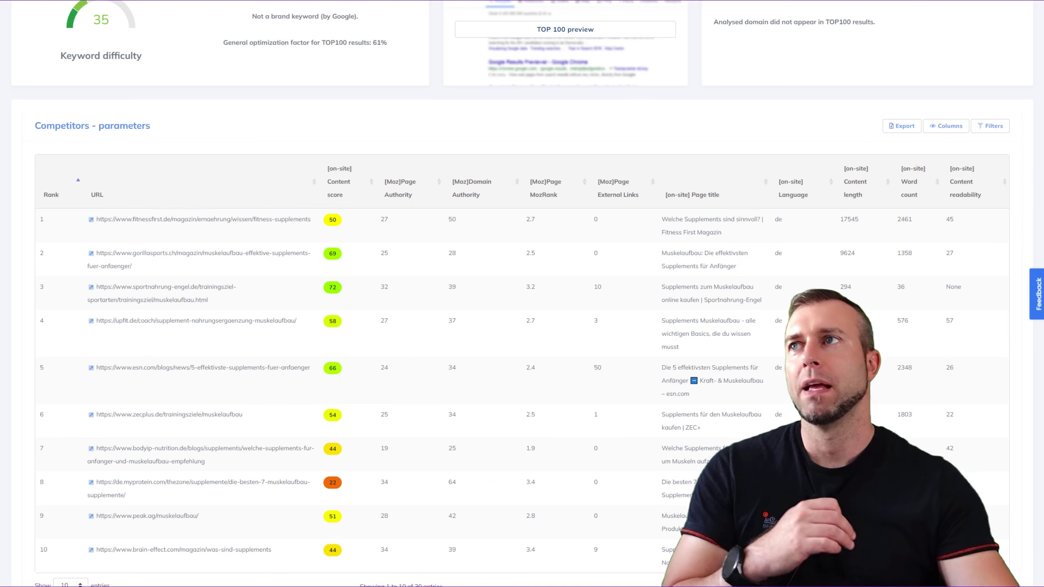
pyautogui.scroll(5, 140, 143)
# Step: Return to the content editor and examine the word count and readability indicators above the empty article
pyautogui.click(27, 52)
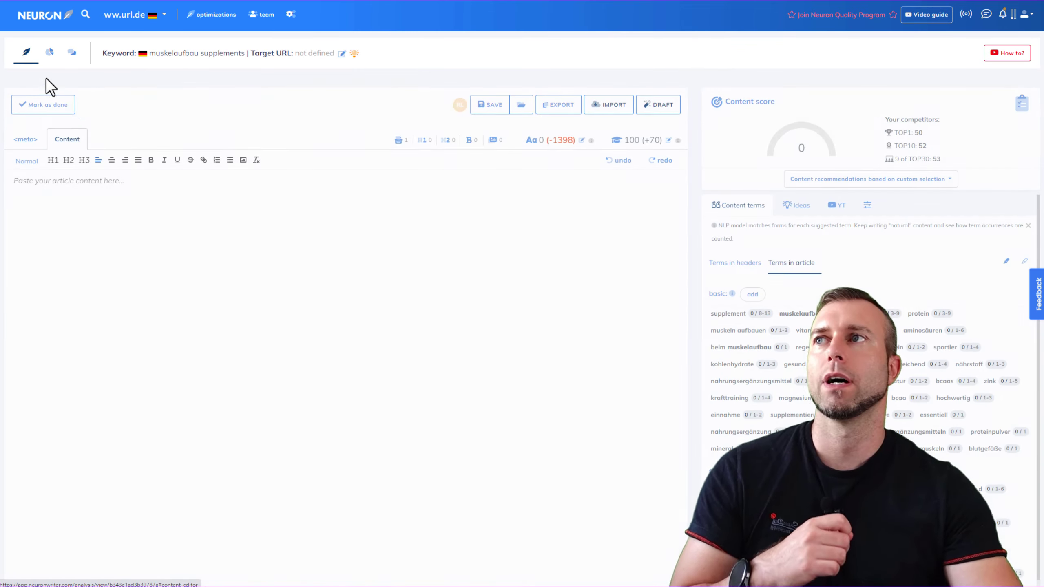
pyautogui.click(136, 190)
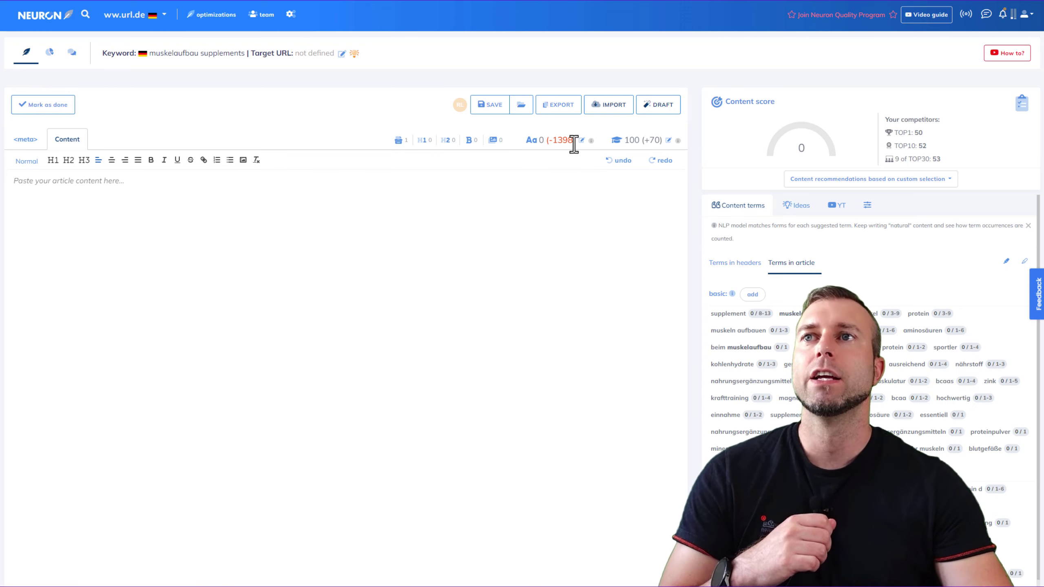
pyautogui.hotkey('ctrl', '+')
pyautogui.hotkey('ctrl', '+')
pyautogui.hotkey('ctrl', '+')
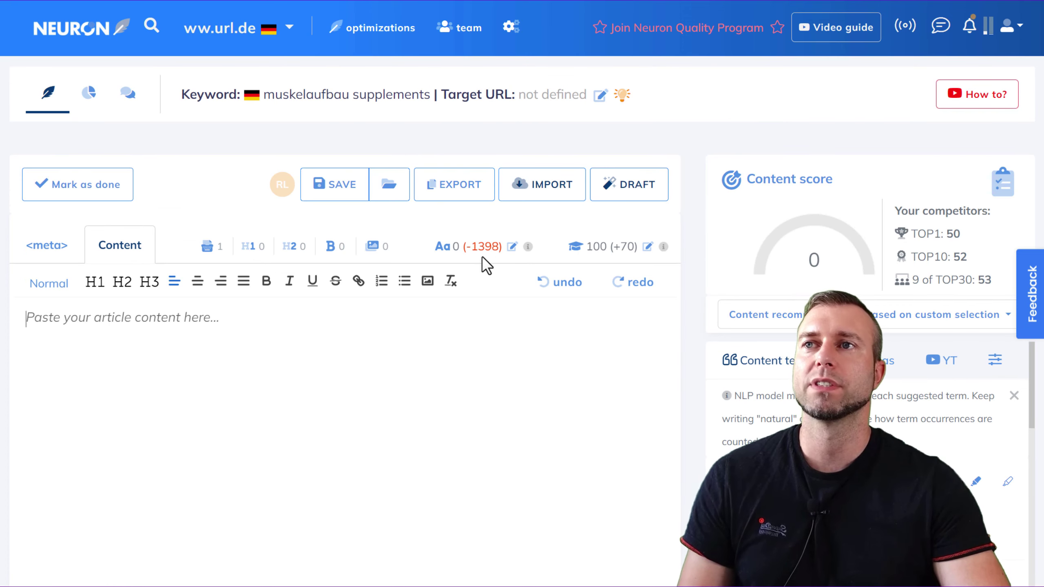
pyautogui.hotkey('ctrl', '-')
pyautogui.hotkey('ctrl', '-')
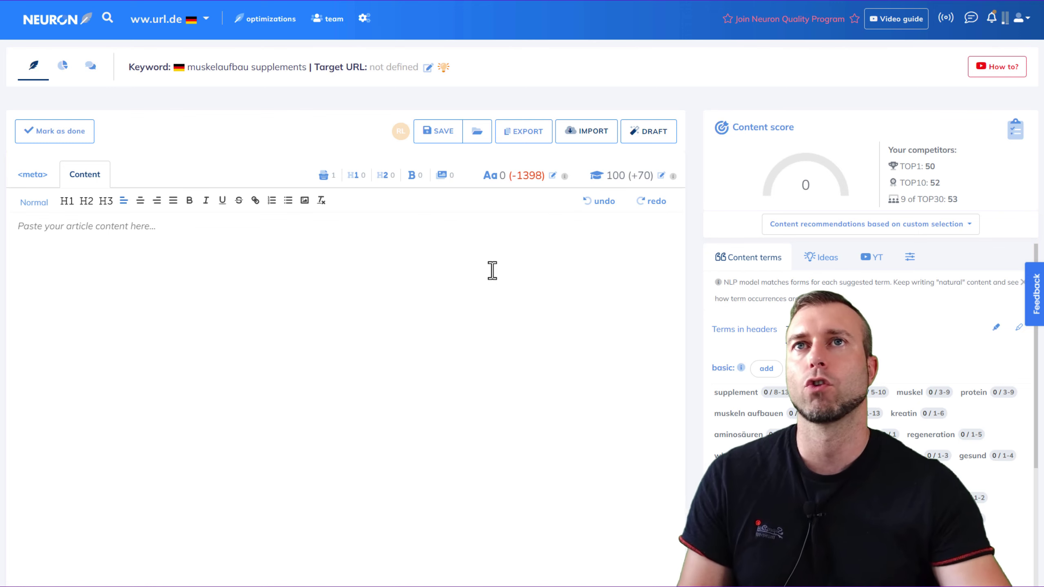
pyautogui.hotkey('ctrl', '-')
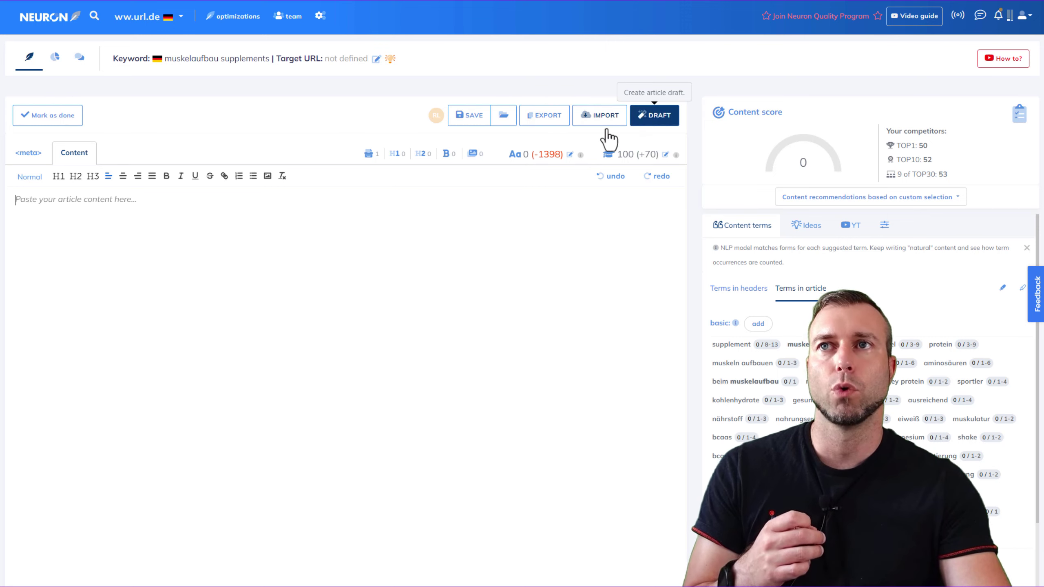
# Step: Write the title "Die besten Muskelaufbau Supplements" in the article and format it as an H1 heading
pyautogui.click(390, 249)
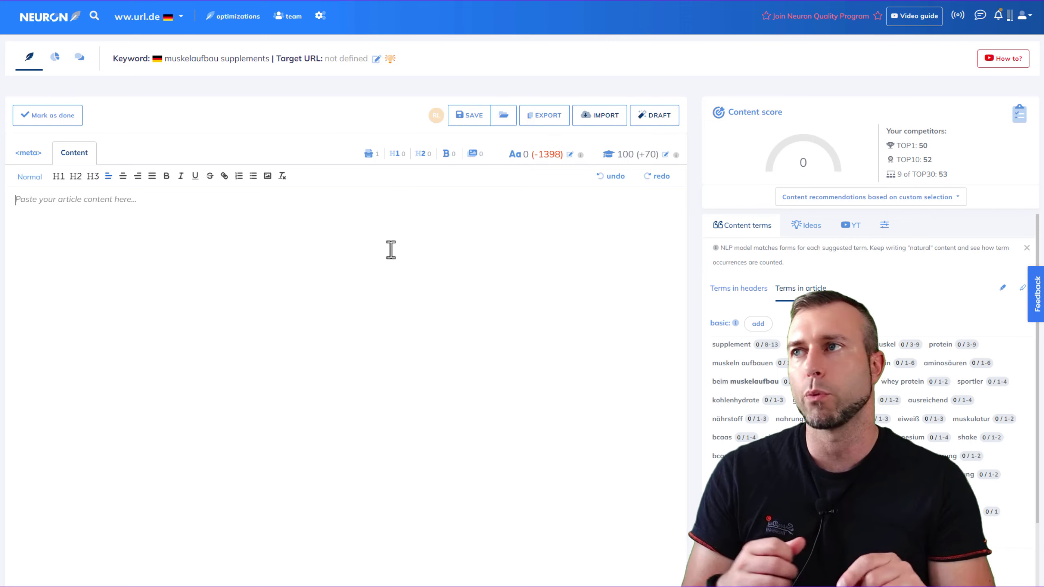
pyautogui.write('Die bste')
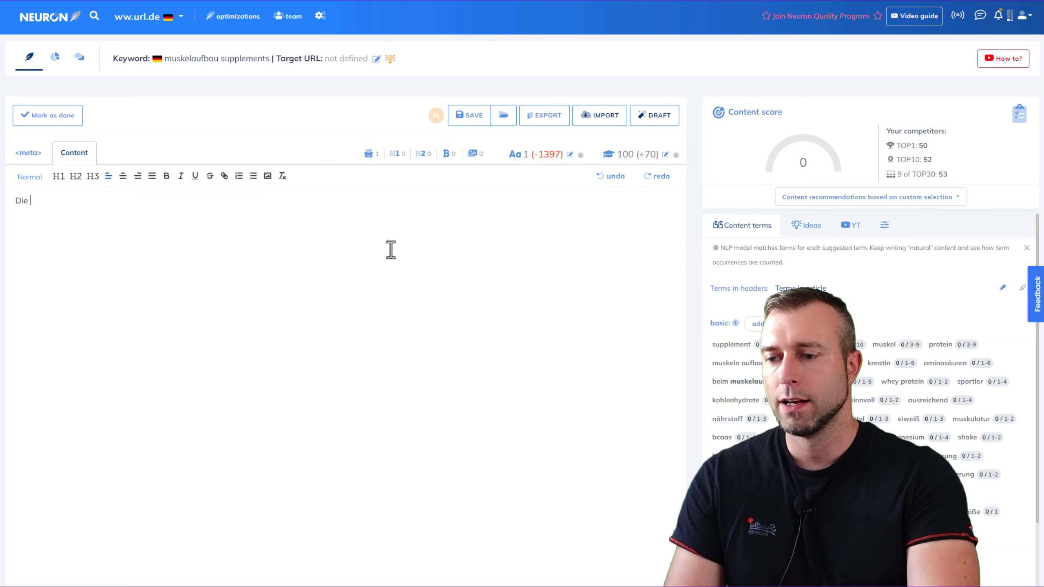
pyautogui.press('BackSpace')
pyautogui.press('BackSpace')
pyautogui.write('esten Muskelaufbau Supplements')
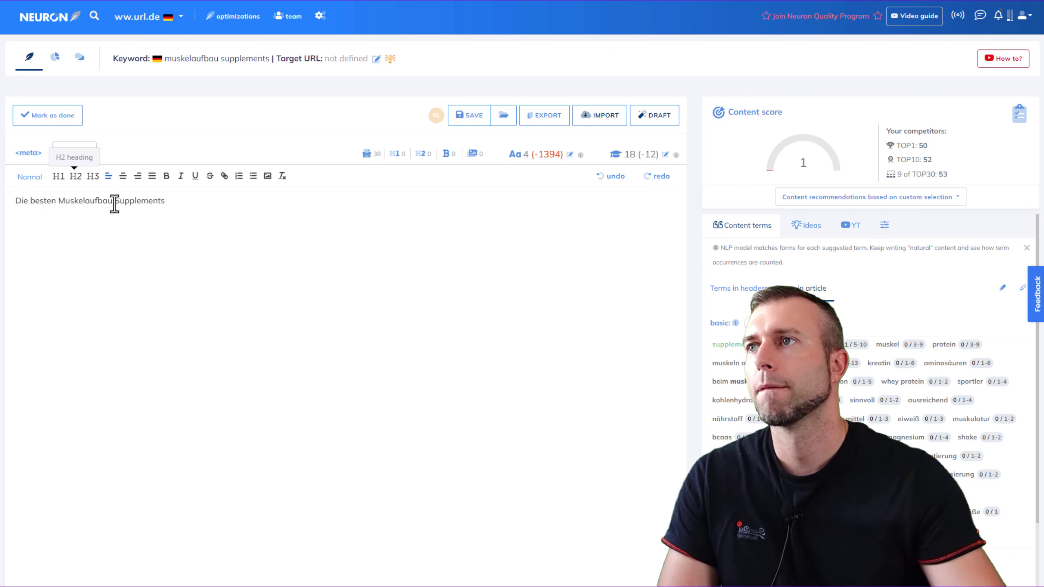
pyautogui.moveTo(179, 200); pyautogui.dragTo(9, 202)
pyautogui.click(59, 184)
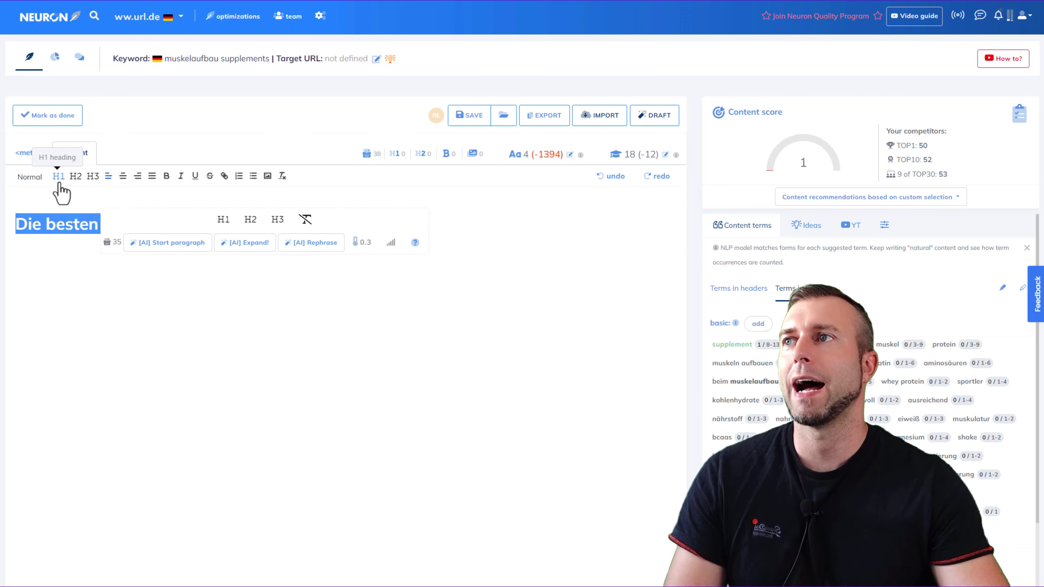
pyautogui.click(330, 239)
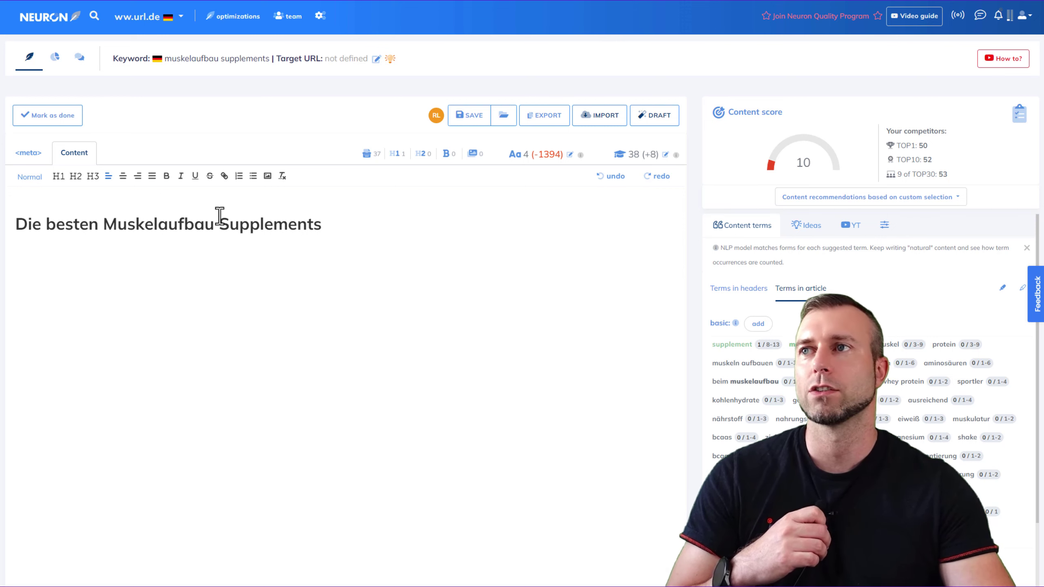
# Step: Copy the suggested basic term "muskelaufbau" and paste it below the article's heading
pyautogui.click(198, 224)
pyautogui.scroll(-4, 758, 320)
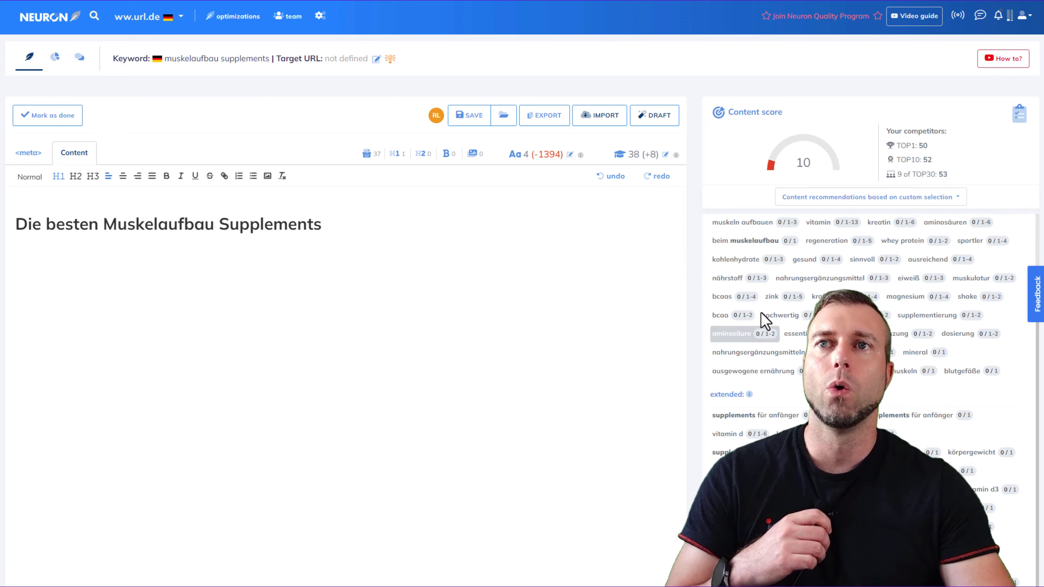
pyautogui.scroll(2, 754, 286)
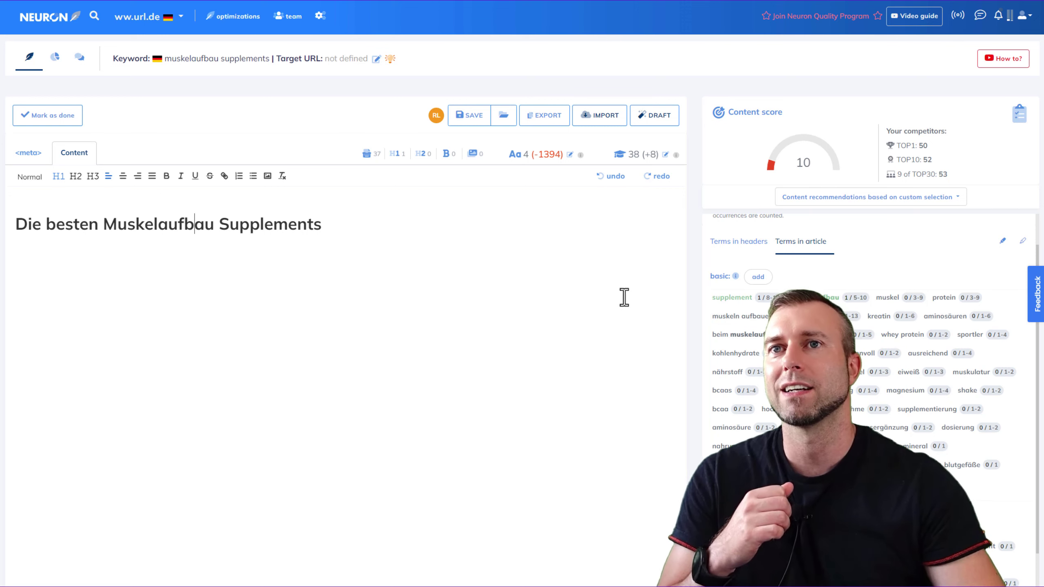
pyautogui.click(809, 299)
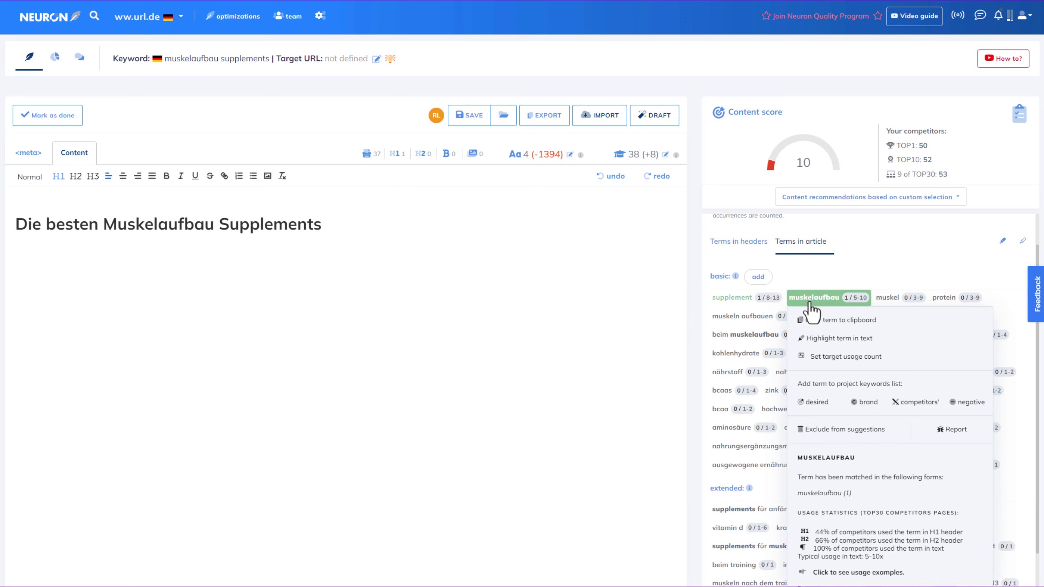
pyautogui.click(834, 324)
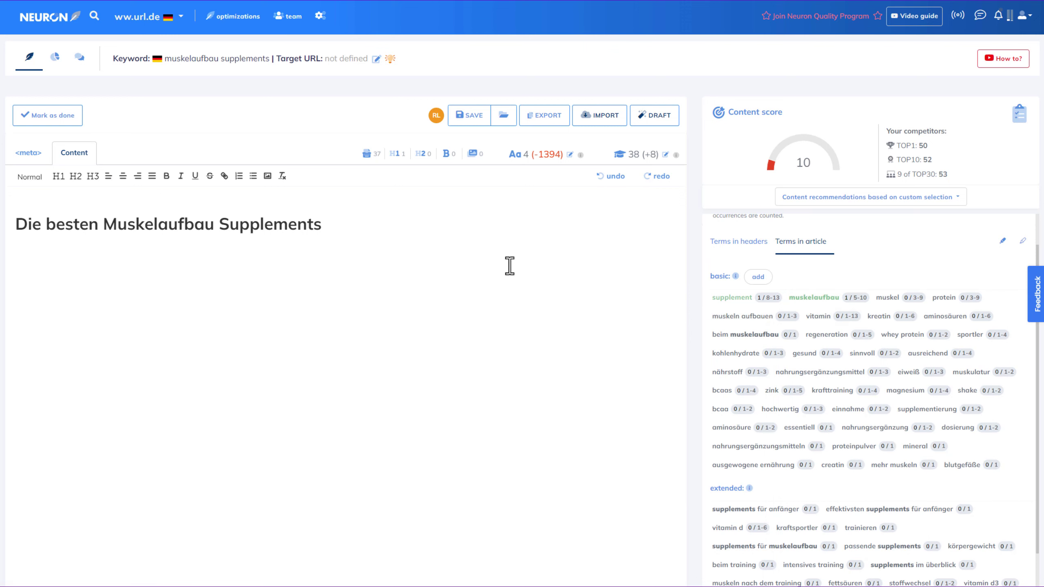
pyautogui.click(369, 257)
pyautogui.rightClick(124, 259)
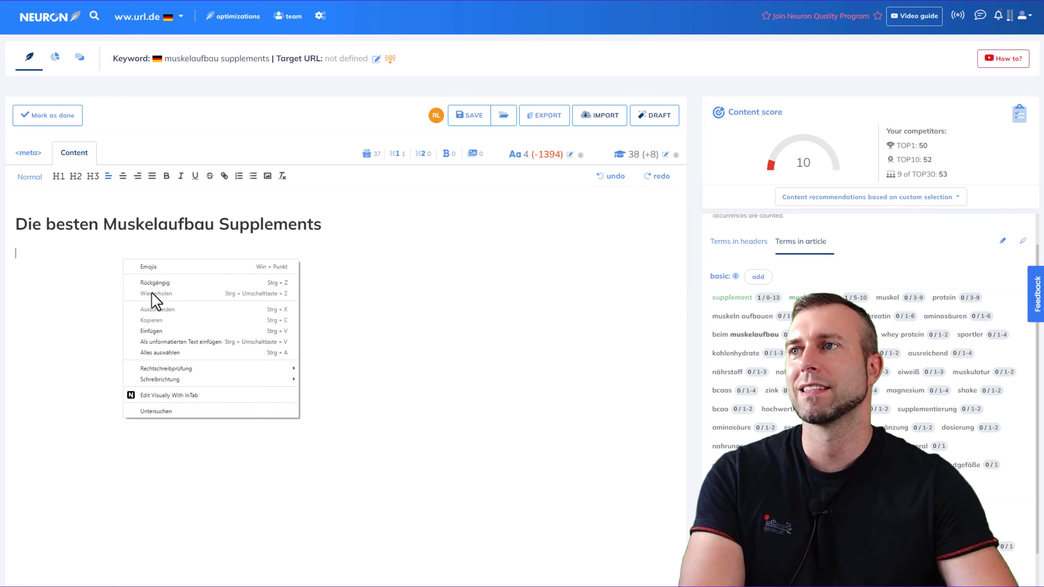
pyautogui.click(161, 331)
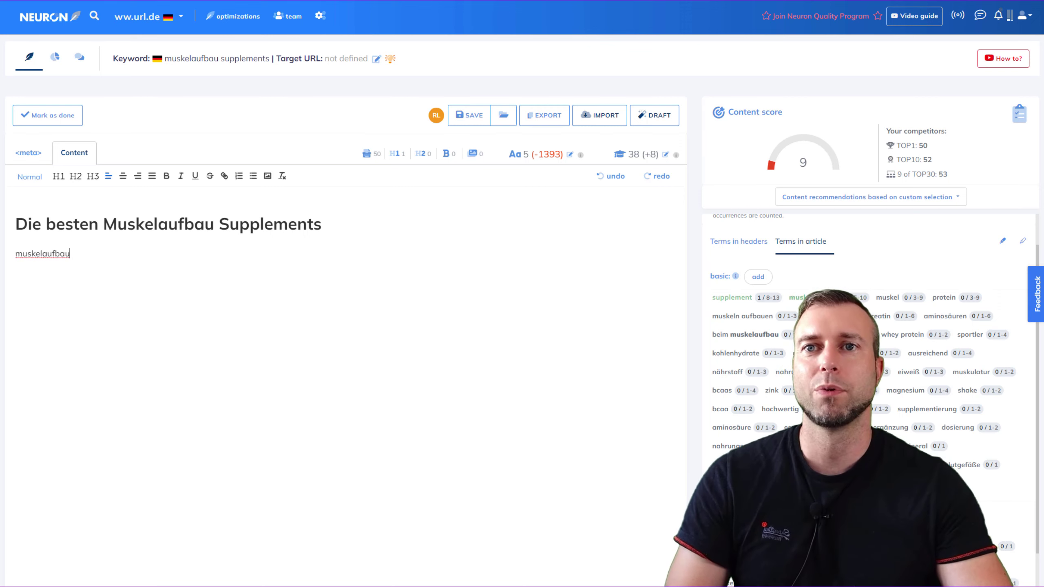
# Step: Copy the suggested basic term "proteinpulver" and paste it below "muskelaufbau" in the article
pyautogui.click(891, 335)
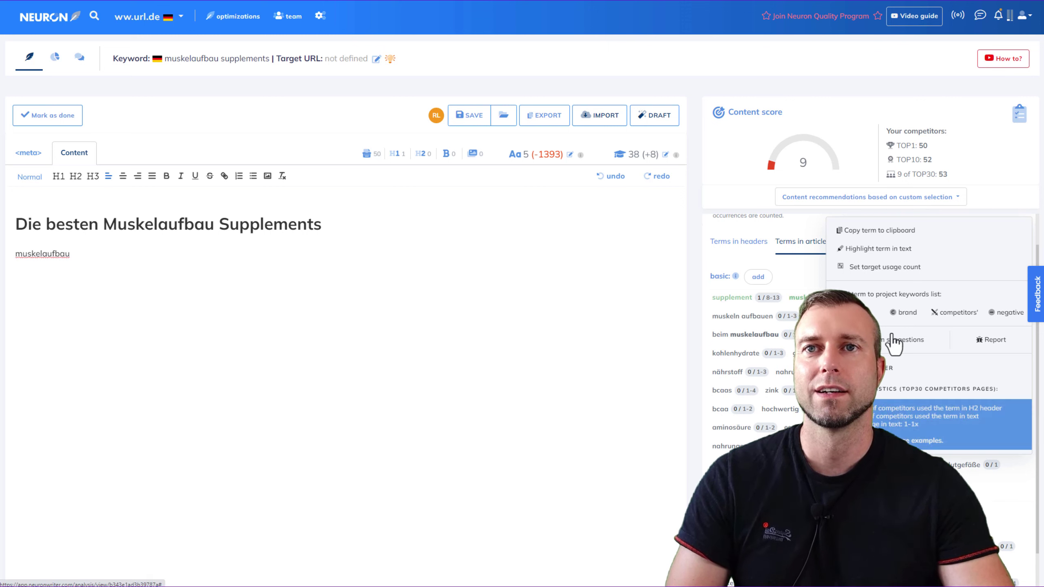
pyautogui.click(879, 230)
pyautogui.click(89, 286)
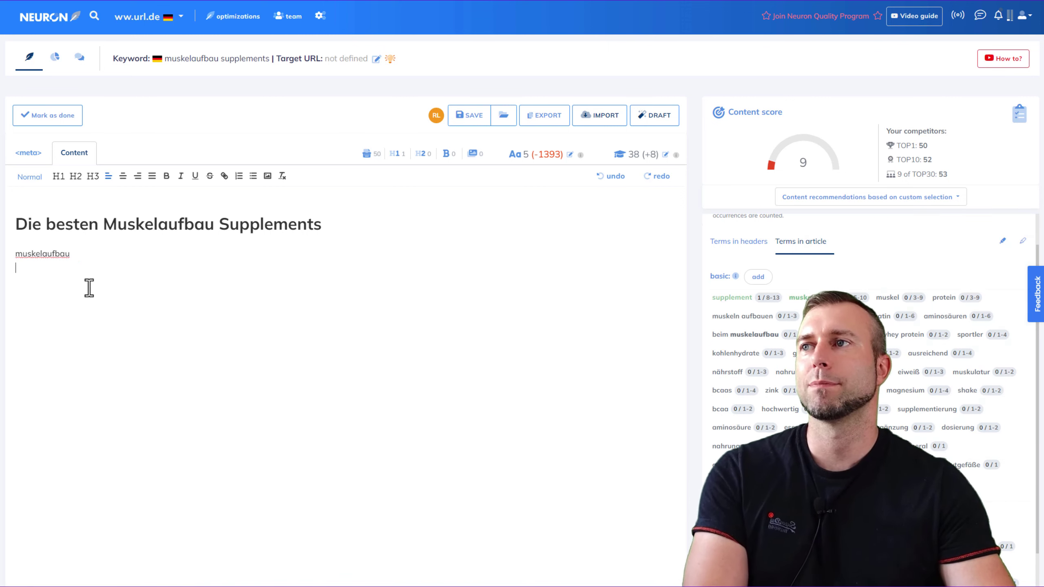
pyautogui.rightClick(77, 279)
pyautogui.click(115, 348)
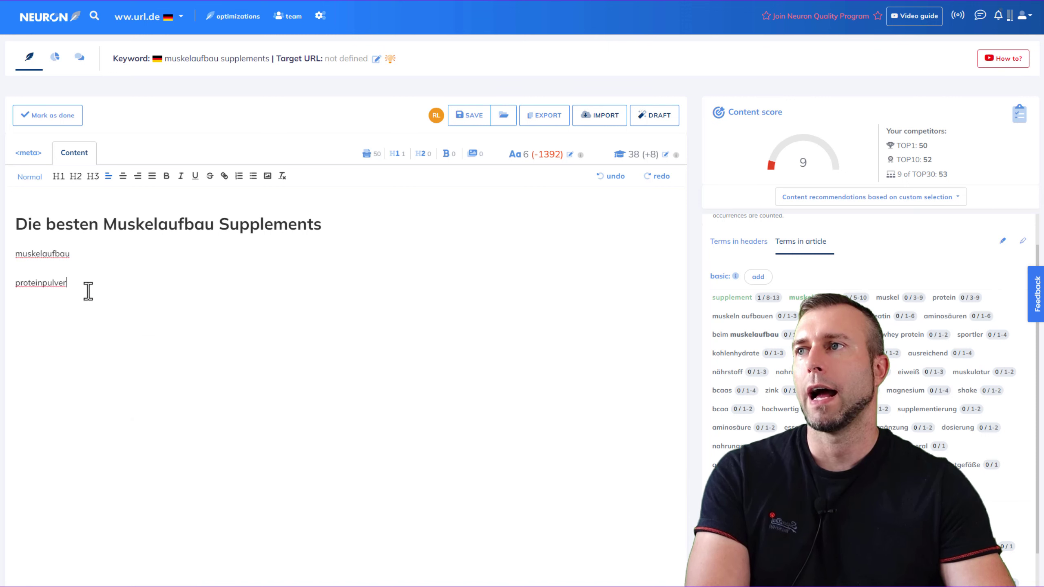
# Step: Overuse the term "proteinpulver" by pasting it seven more times on separate lines of the article
pyautogui.rightClick(88, 290)
pyautogui.click(86, 281)
pyautogui.press('Return')
pyautogui.rightClick(102, 303)
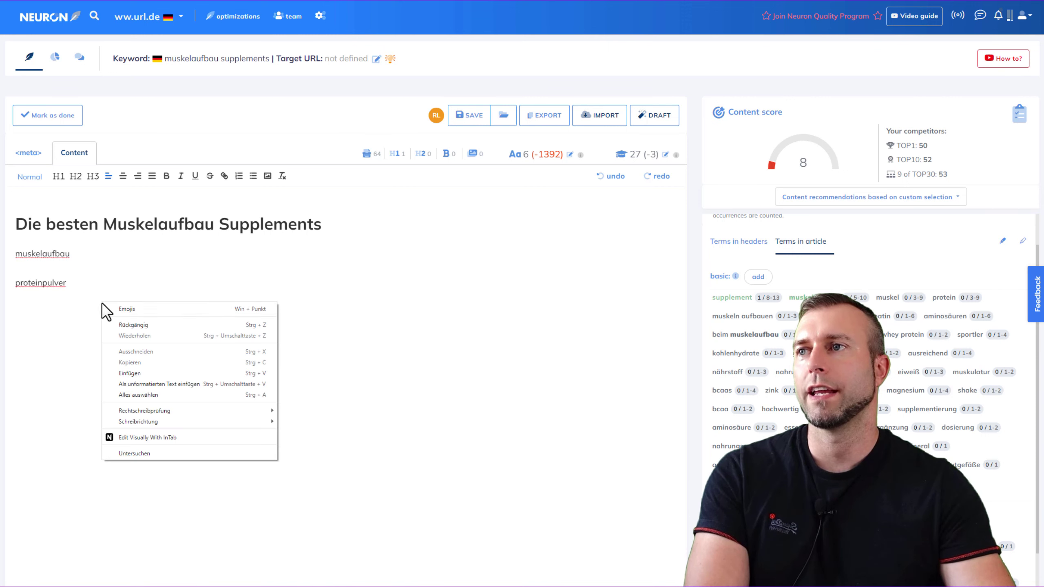
pyautogui.click(137, 372)
pyautogui.press('Return')
pyautogui.rightClick(76, 319)
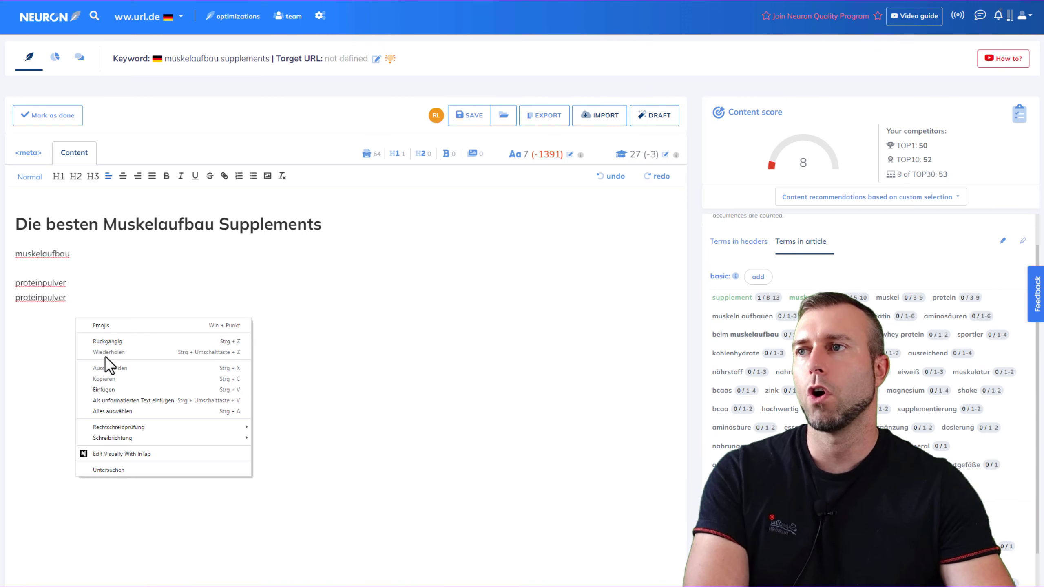
pyautogui.click(109, 389)
pyautogui.press('Return')
pyautogui.rightClick(97, 333)
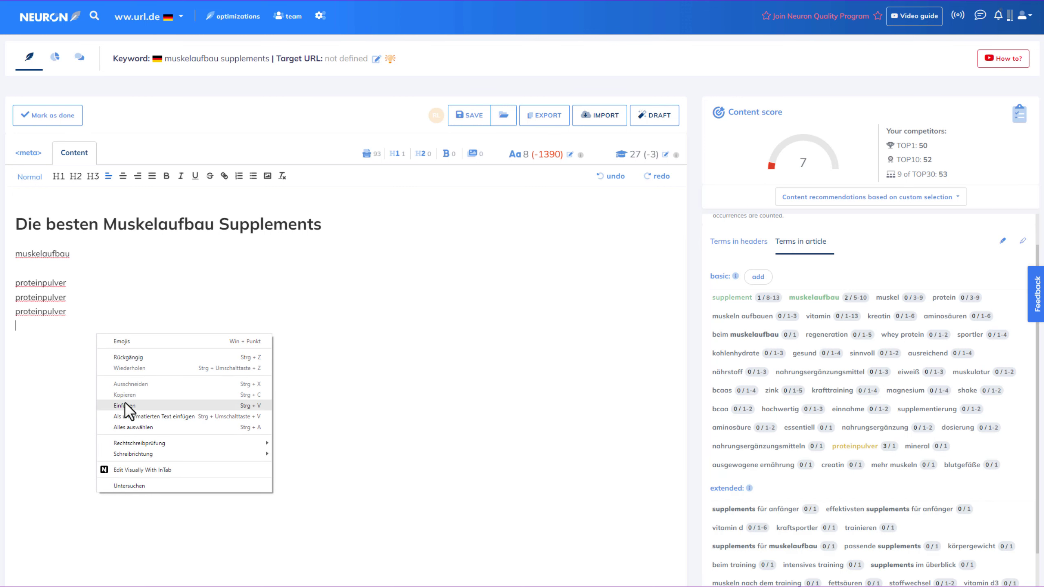
pyautogui.click(124, 402)
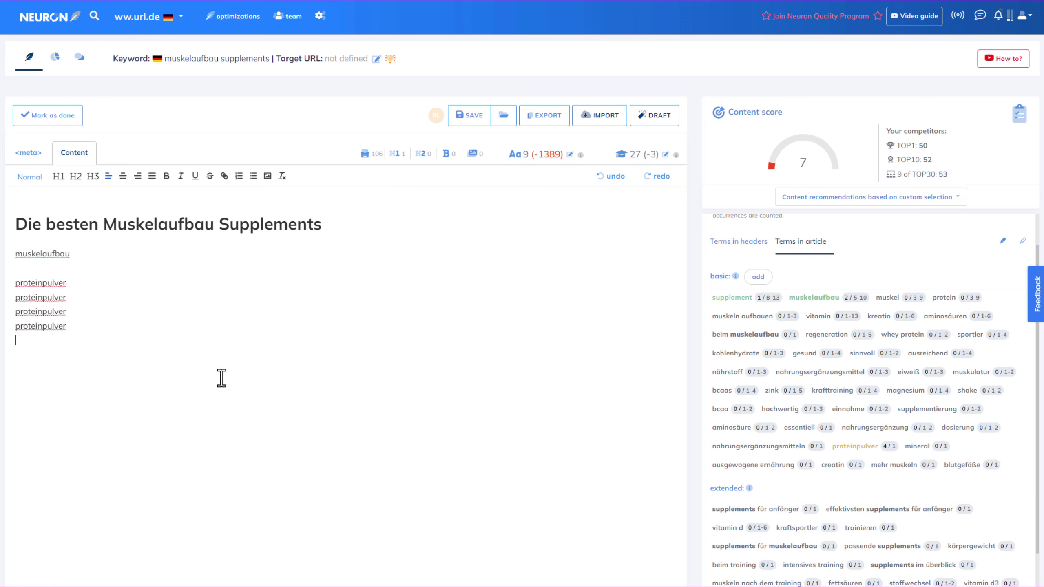
pyautogui.rightClick(78, 361)
pyautogui.click(121, 436)
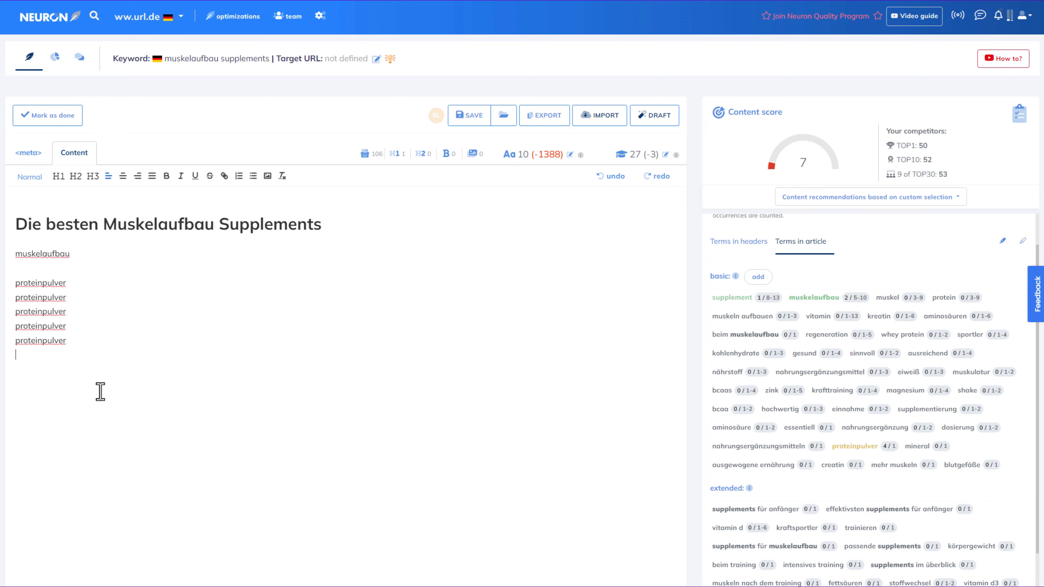
pyautogui.rightClick(84, 389)
pyautogui.click(106, 458)
pyautogui.rightClick(102, 406)
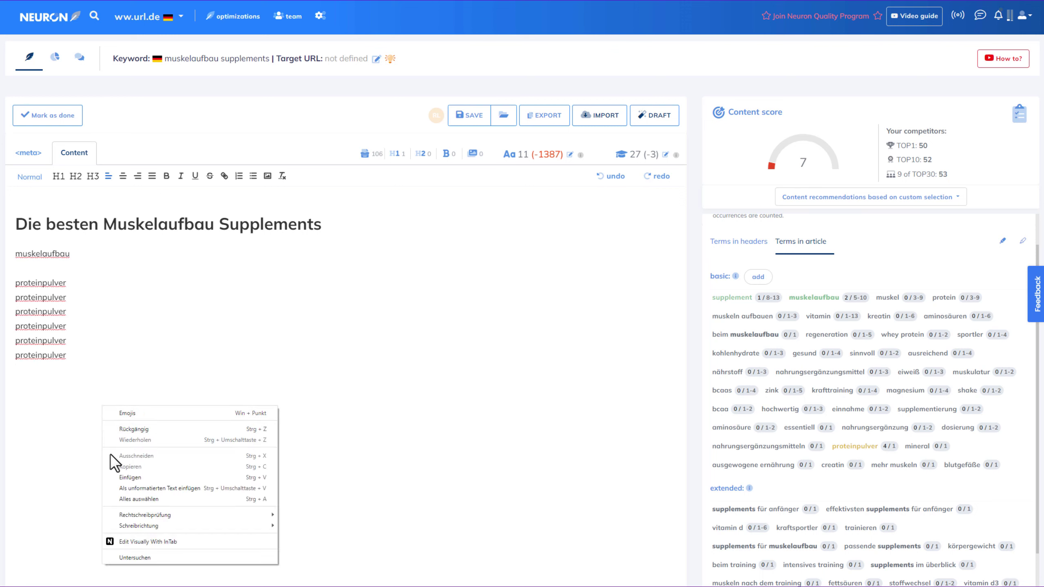
pyautogui.click(125, 478)
pyautogui.rightClick(85, 410)
pyautogui.click(120, 475)
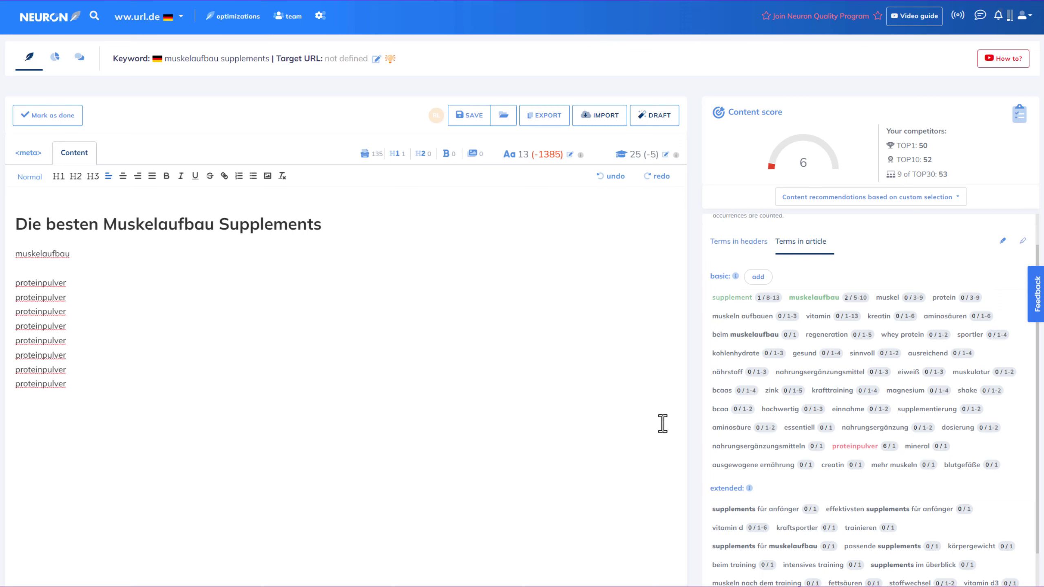
# Step: Delete the repeated "proteinpulver" lines and the remaining "muskelaufbau" and "proteinpulver" terms, keeping only the H1 heading
pyautogui.click(416, 343)
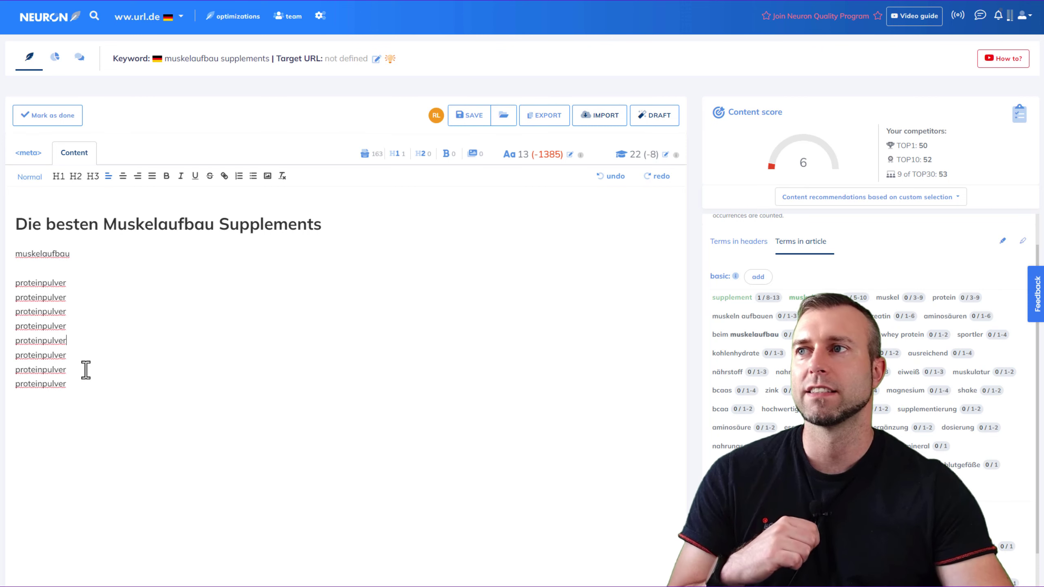
pyautogui.moveTo(67, 384); pyautogui.dragTo(4, 309)
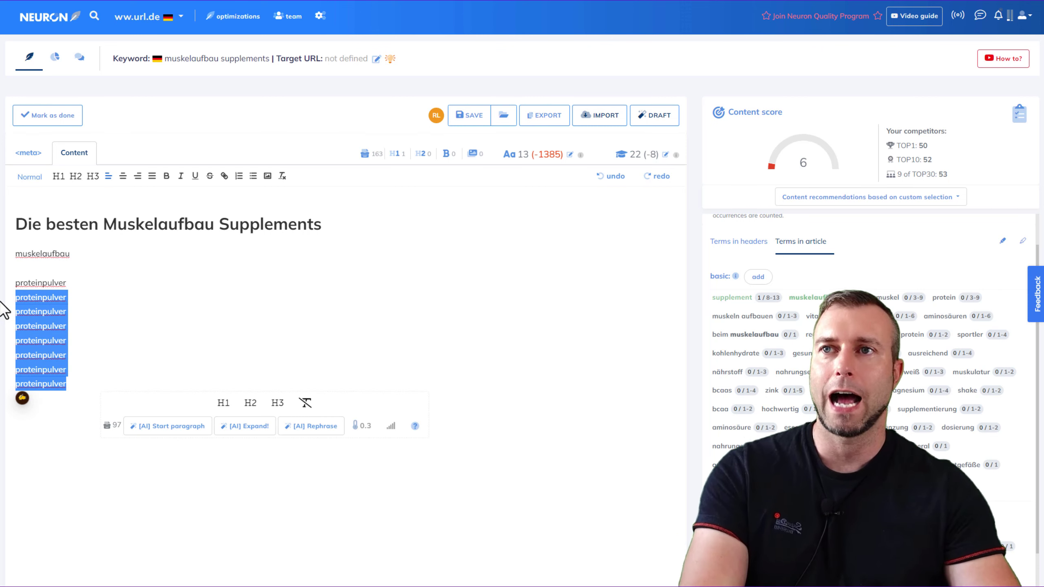
pyautogui.press('BackSpace')
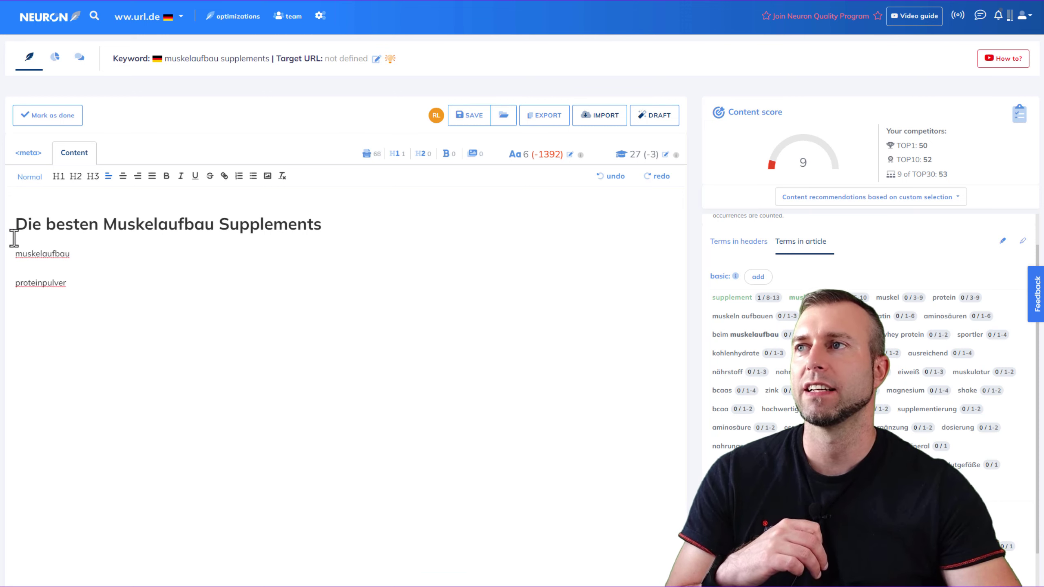
pyautogui.moveTo(33, 249); pyautogui.dragTo(88, 323)
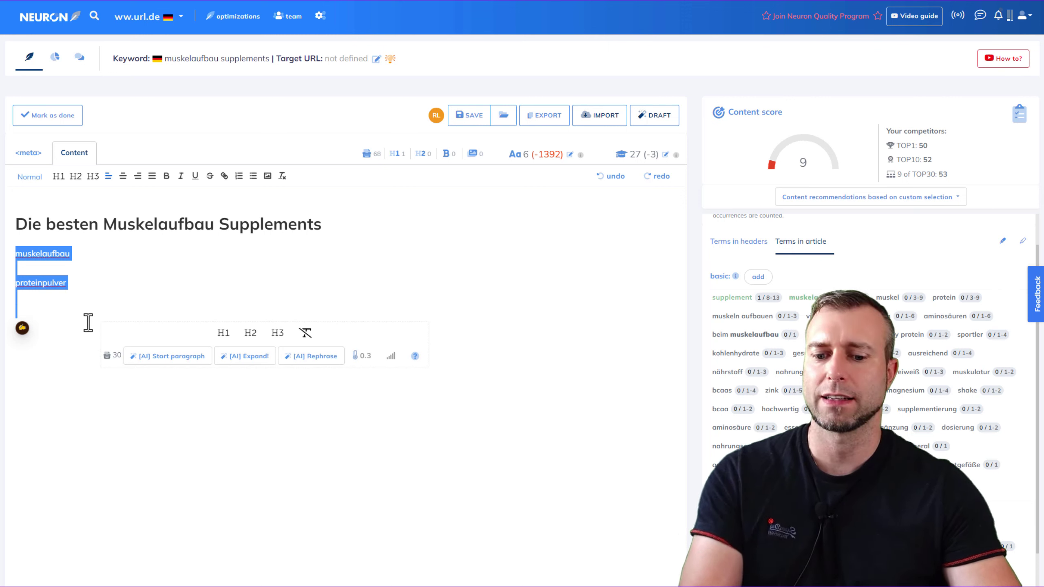
pyautogui.press('BackSpace')
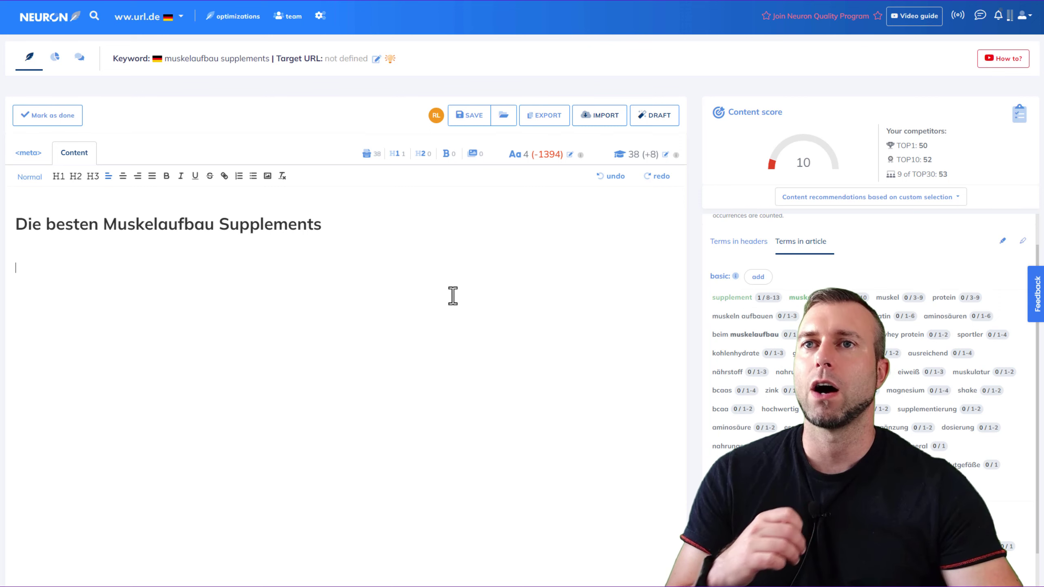
# Step: Write "vitamin" below the article's heading and highlight the suggested basic term "vitamin" in the text
pyautogui.write('vita')
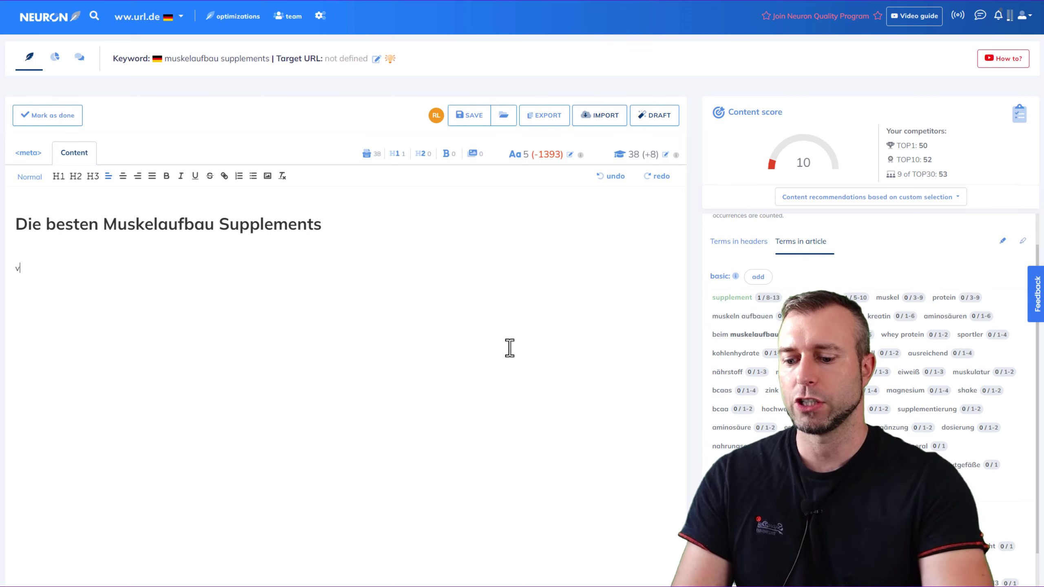
pyautogui.write('min')
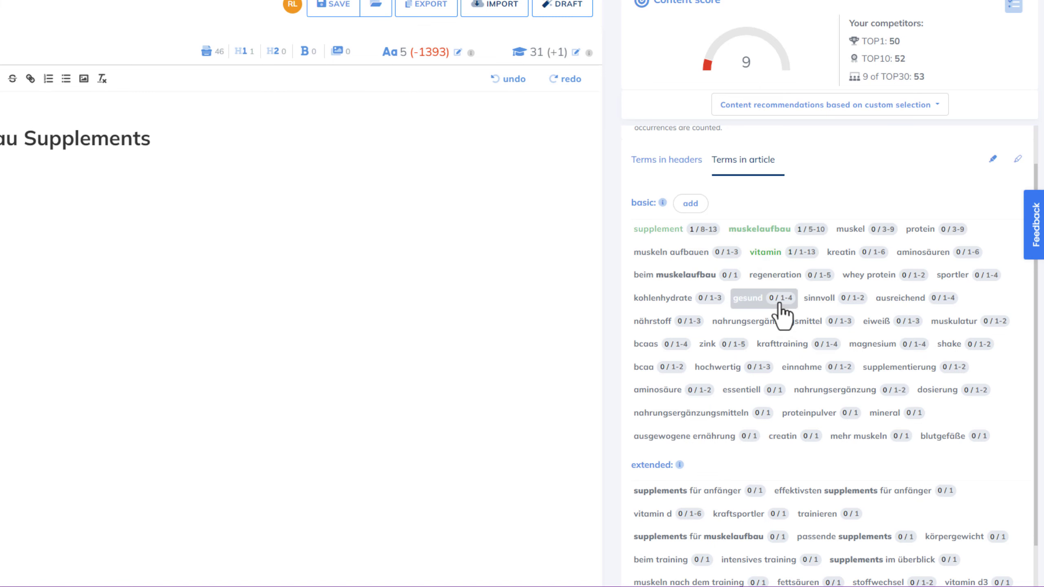
pyautogui.click(765, 252)
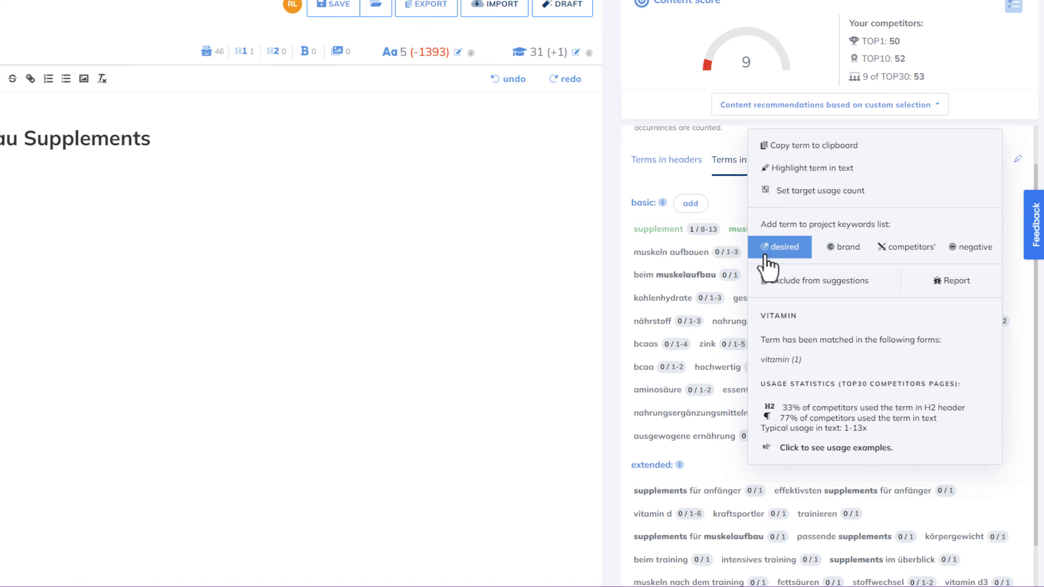
pyautogui.click(779, 248)
pyautogui.click(822, 168)
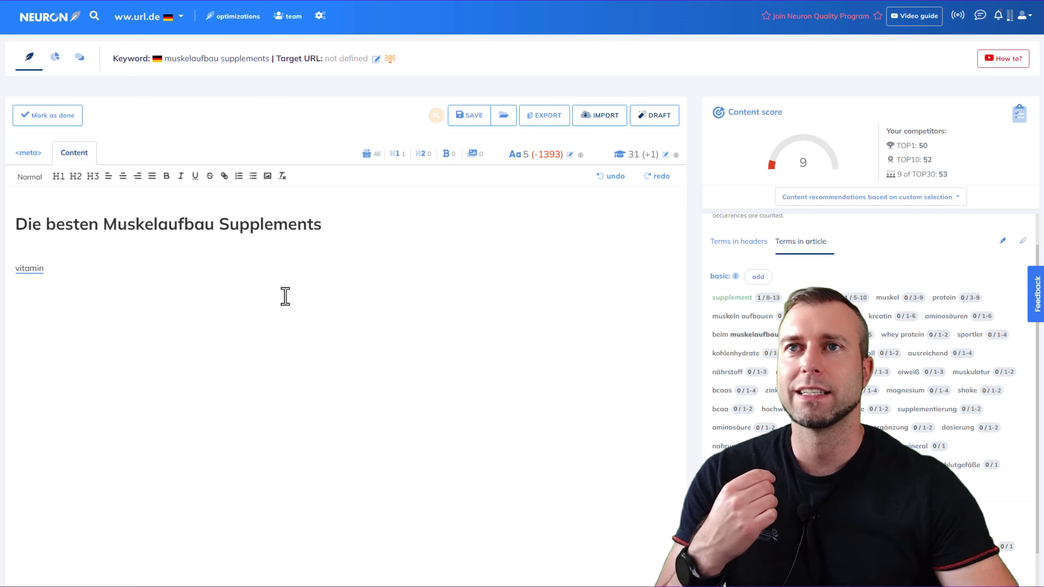
# Step: Clear the term highlighting from the article text
pyautogui.scroll(1, 884, 289)
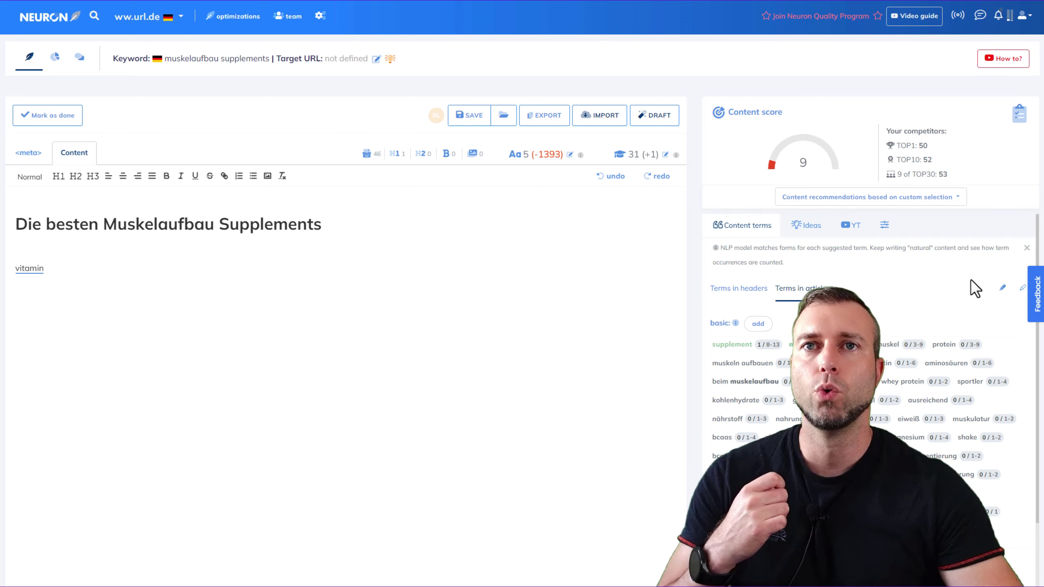
pyautogui.click(1023, 290)
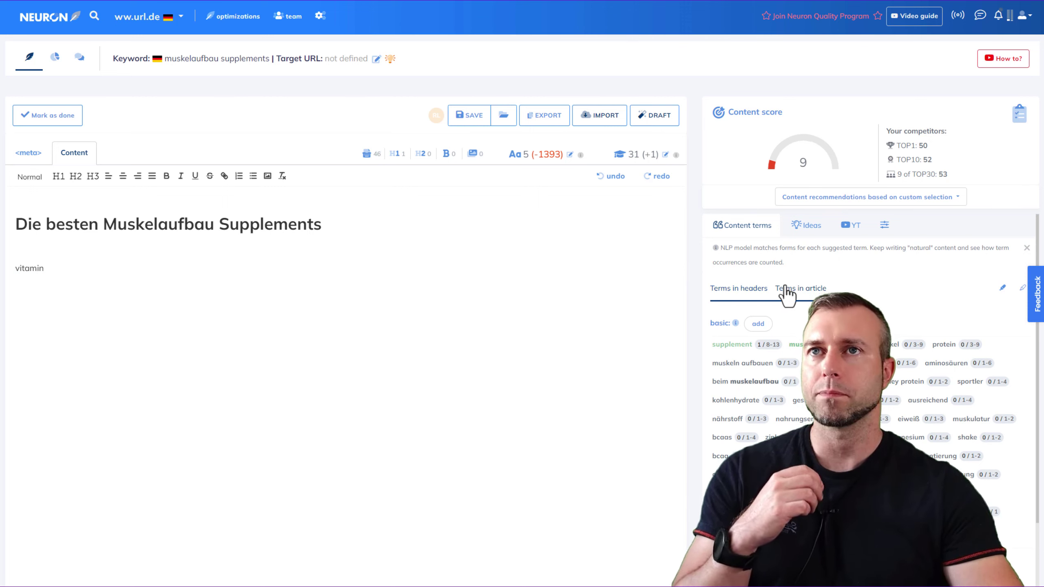
pyautogui.scroll(-4, 788, 312)
pyautogui.scroll(4, 789, 325)
# Step: Examine the suggested questions to answer among the content ideas for the keyword
pyautogui.click(809, 230)
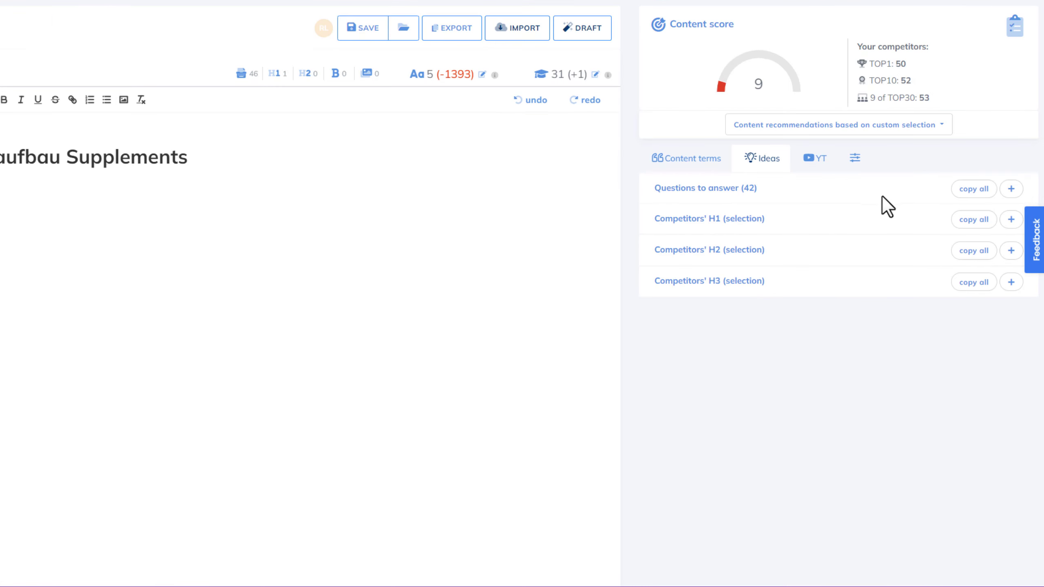
pyautogui.click(1012, 191)
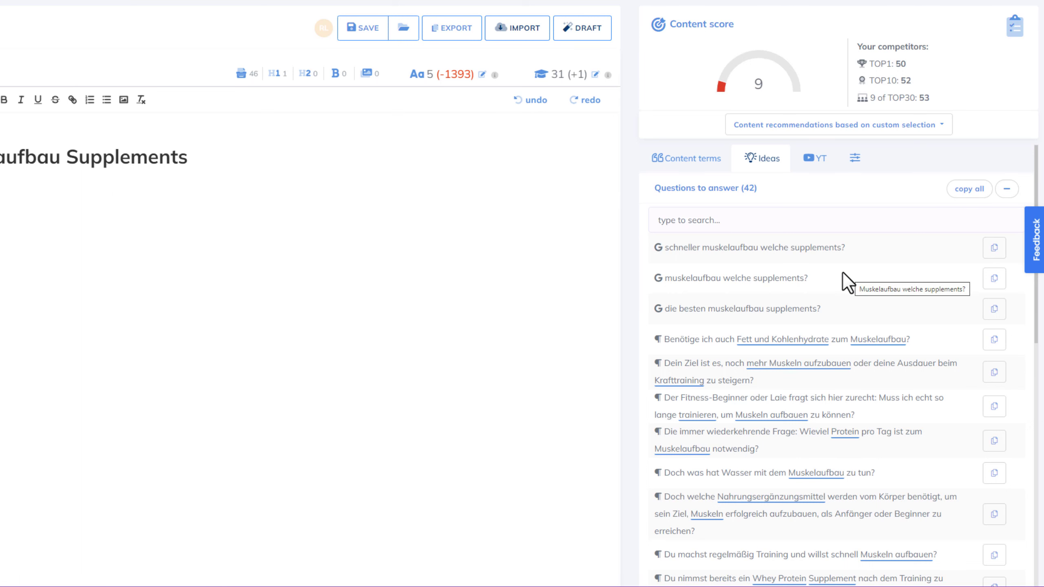
pyautogui.scroll(-1, 843, 274)
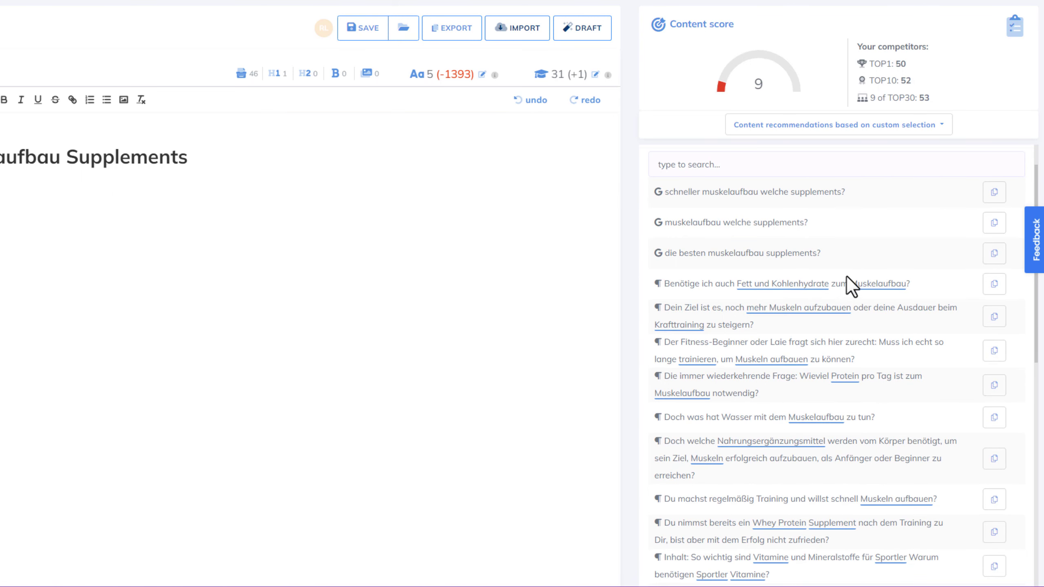
pyautogui.scroll(1, 813, 250)
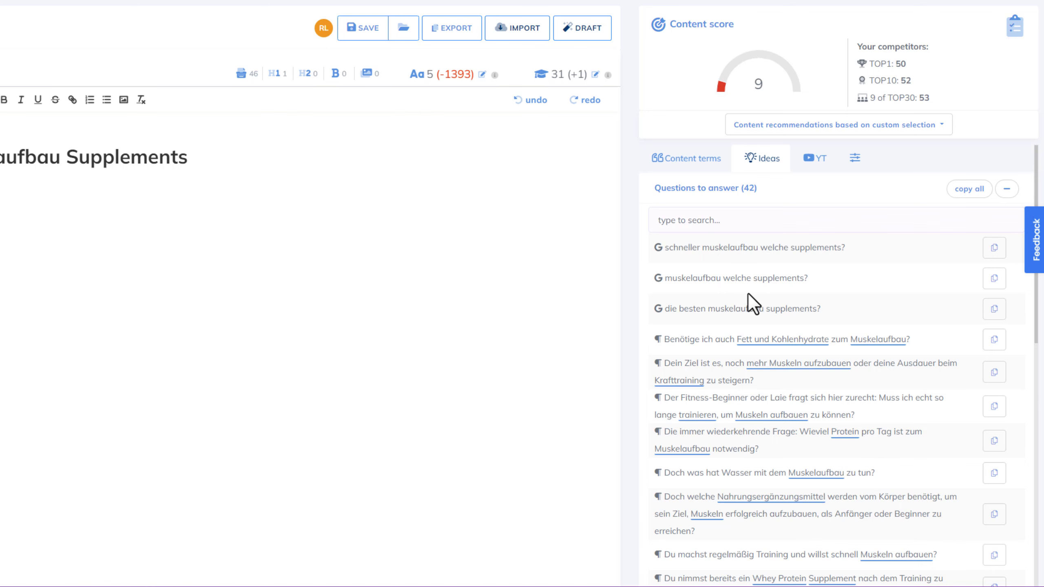
pyautogui.scroll(-1, 762, 334)
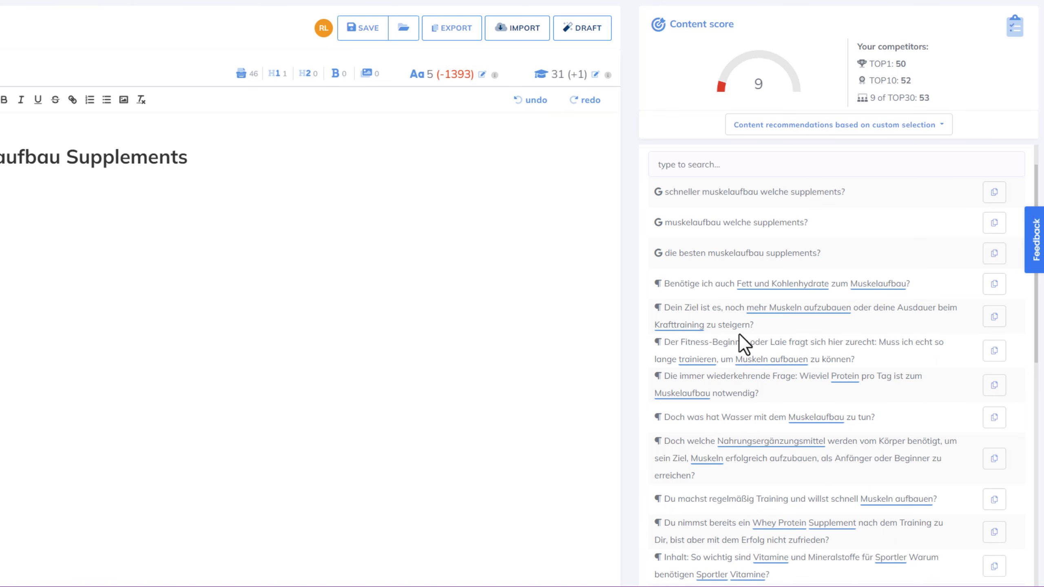
pyautogui.scroll(-2, 745, 329)
pyautogui.scroll(-9, 834, 317)
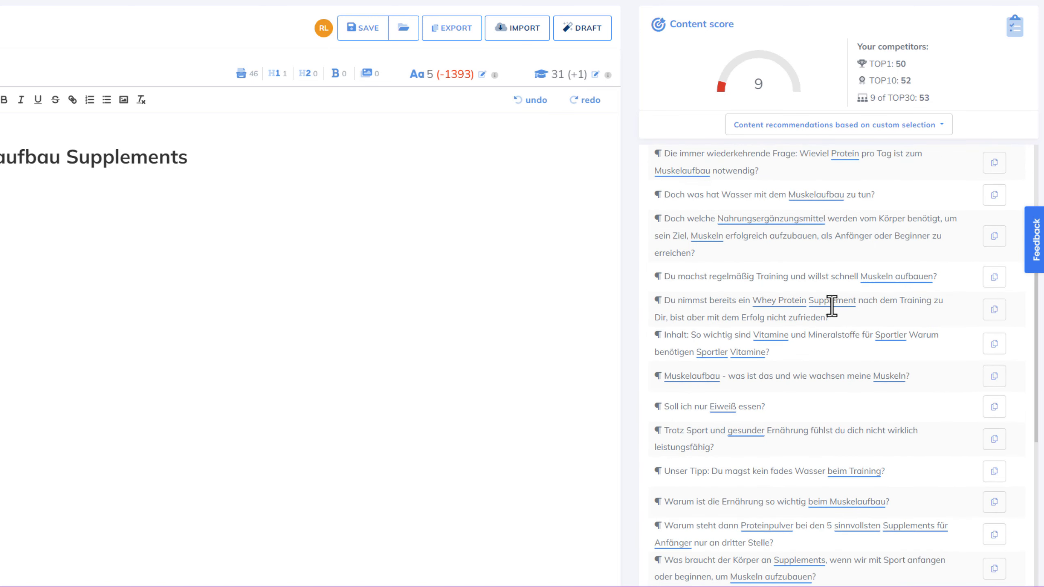
pyautogui.scroll(9, 830, 341)
pyautogui.scroll(4, 827, 335)
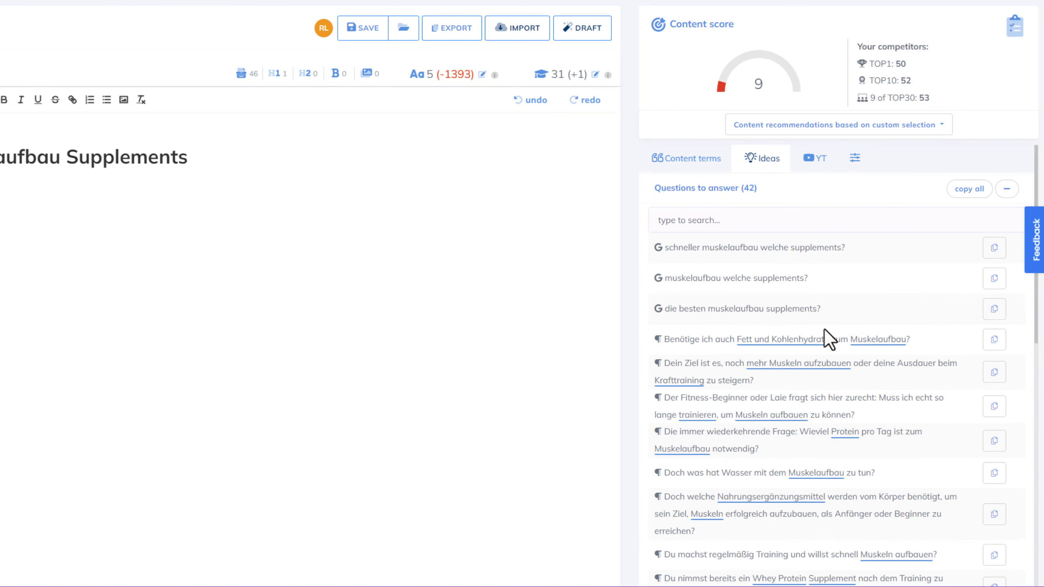
# Step: Get the YouTube ideas for the keyword and look through the suggested videos
pyautogui.click(819, 168)
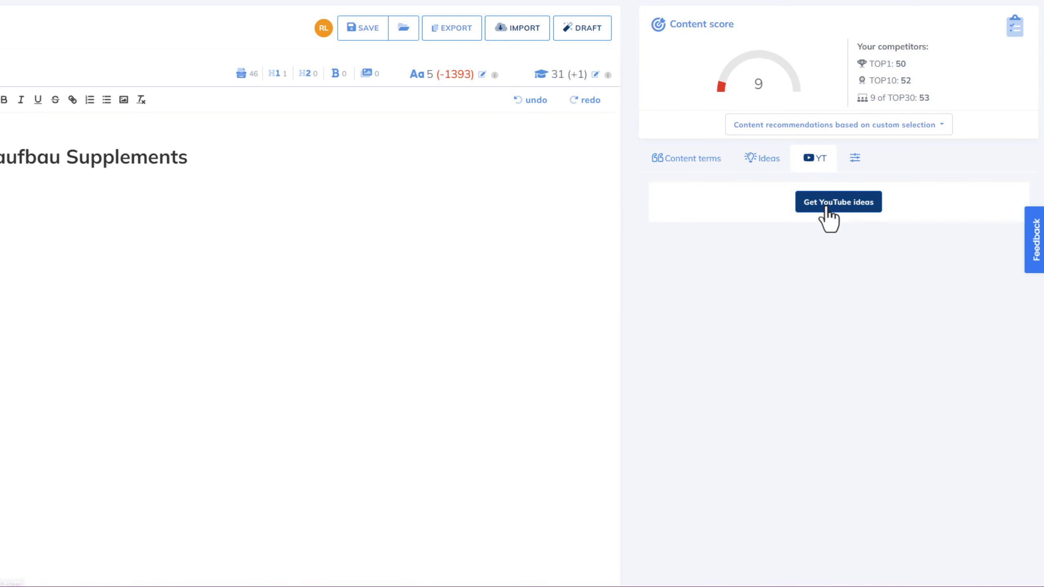
pyautogui.click(824, 204)
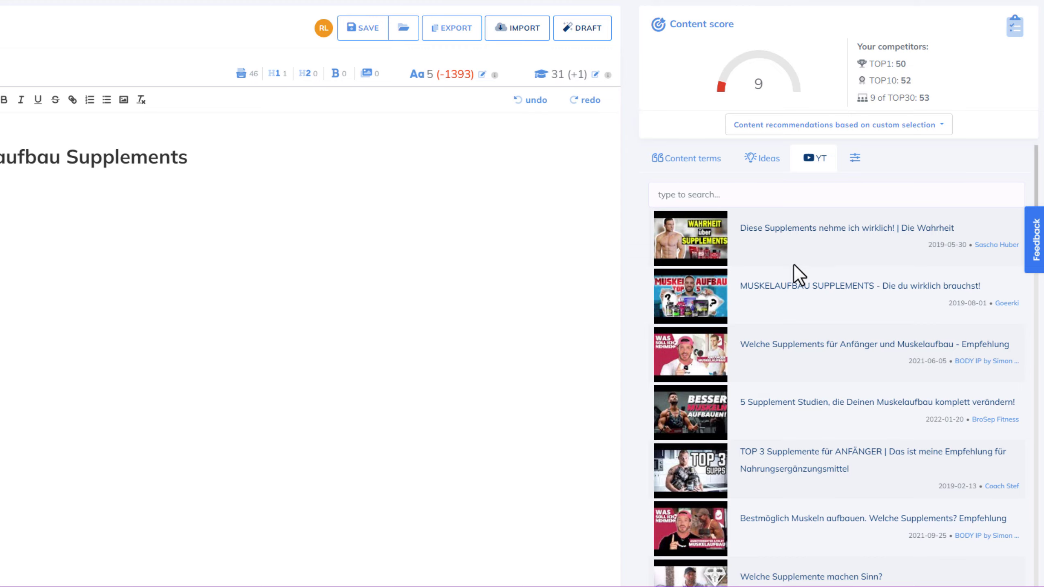
pyautogui.scroll(-6, 795, 296)
pyautogui.scroll(6, 795, 331)
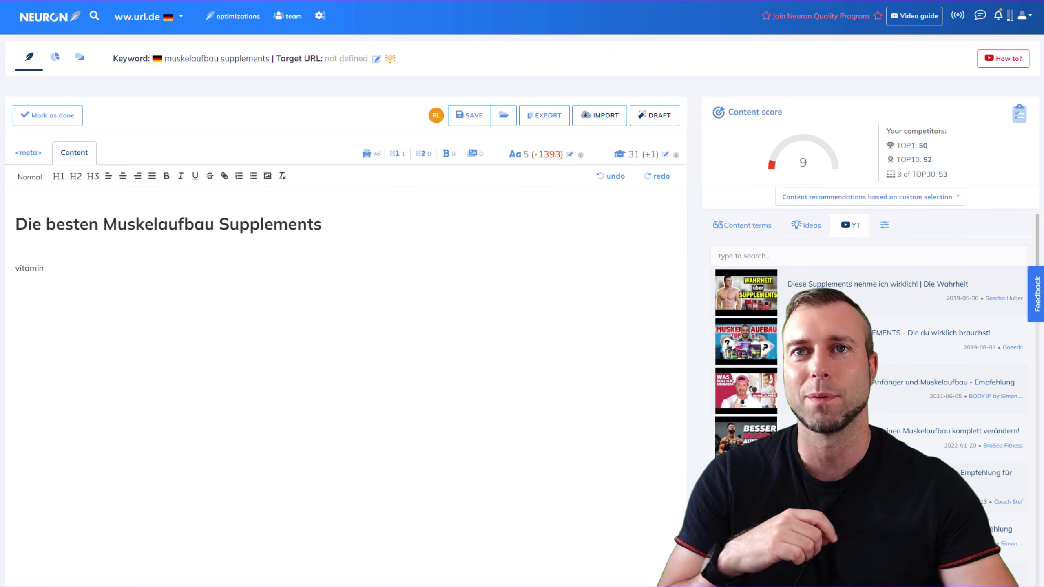
# Step: Check the display settings for visible and excluded terms, and return to the content terms
pyautogui.click(885, 226)
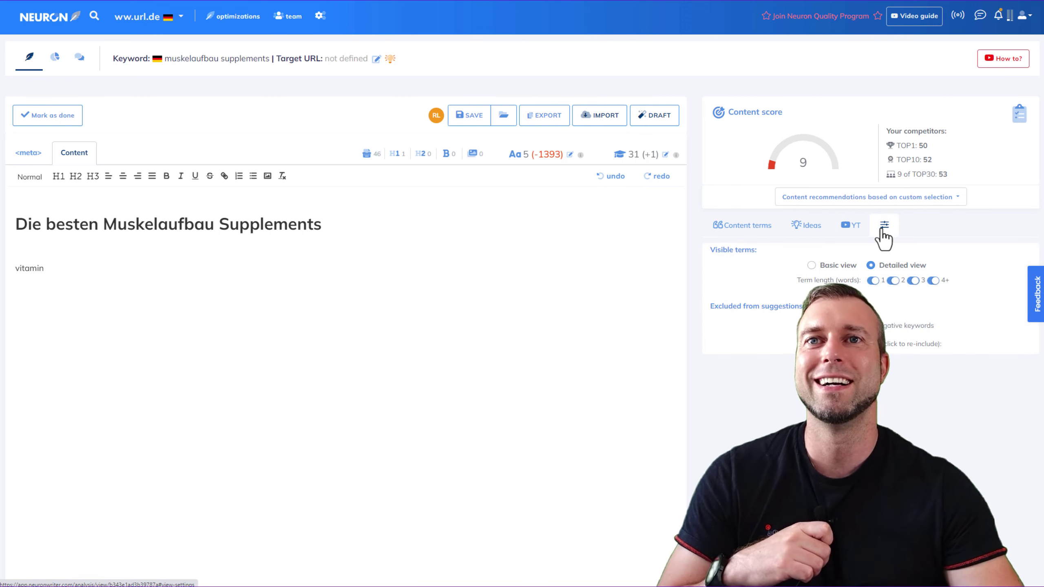
pyautogui.click(857, 234)
pyautogui.click(808, 233)
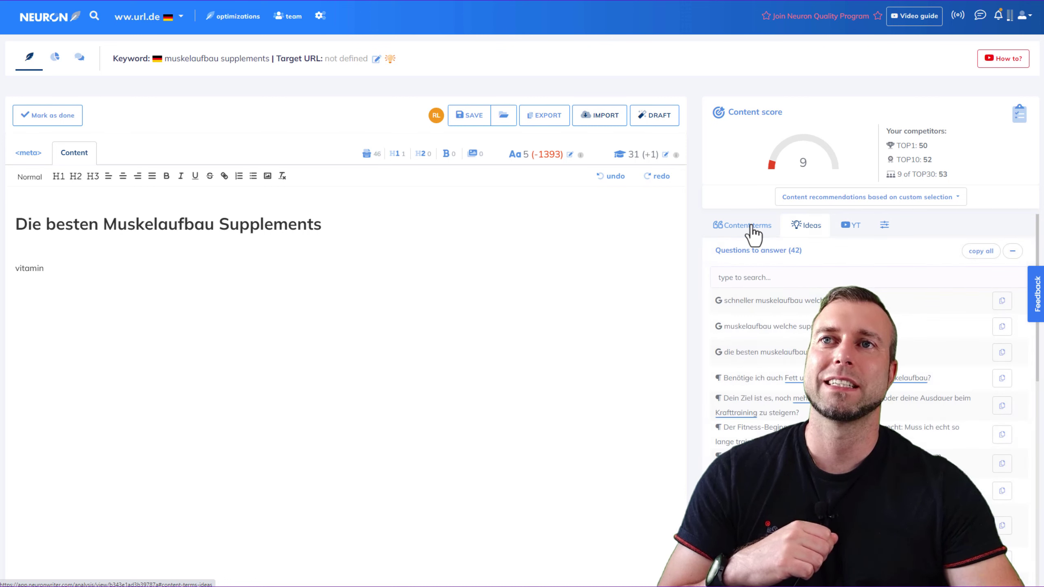
pyautogui.click(752, 230)
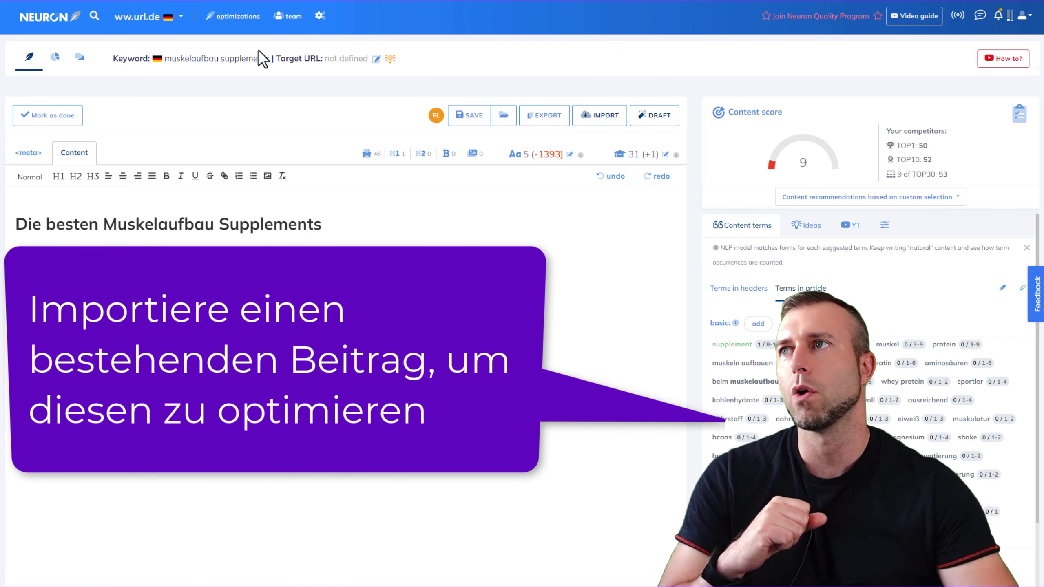
pyautogui.click(55, 57)
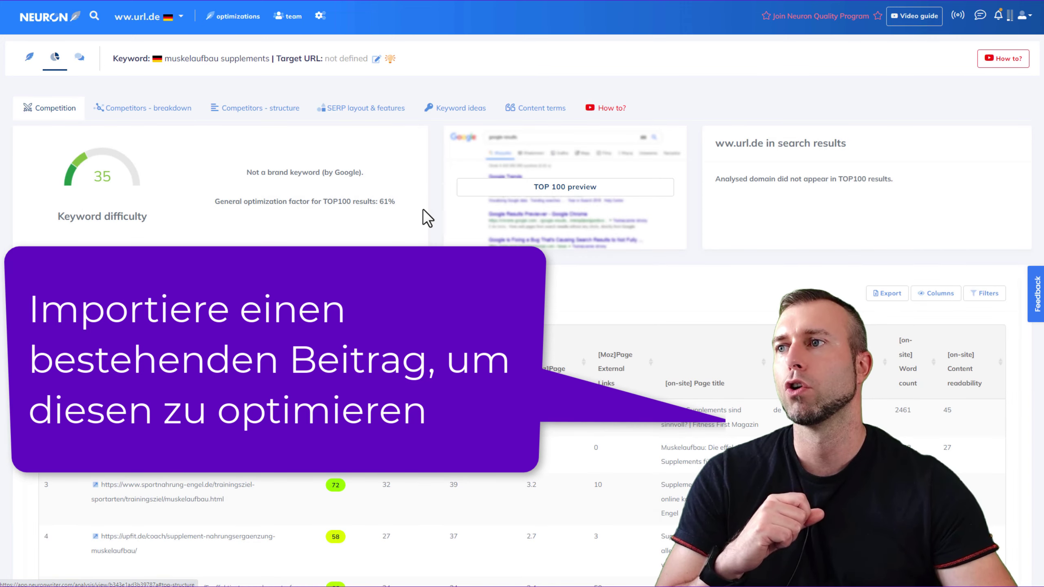
pyautogui.scroll(-8, 422, 209)
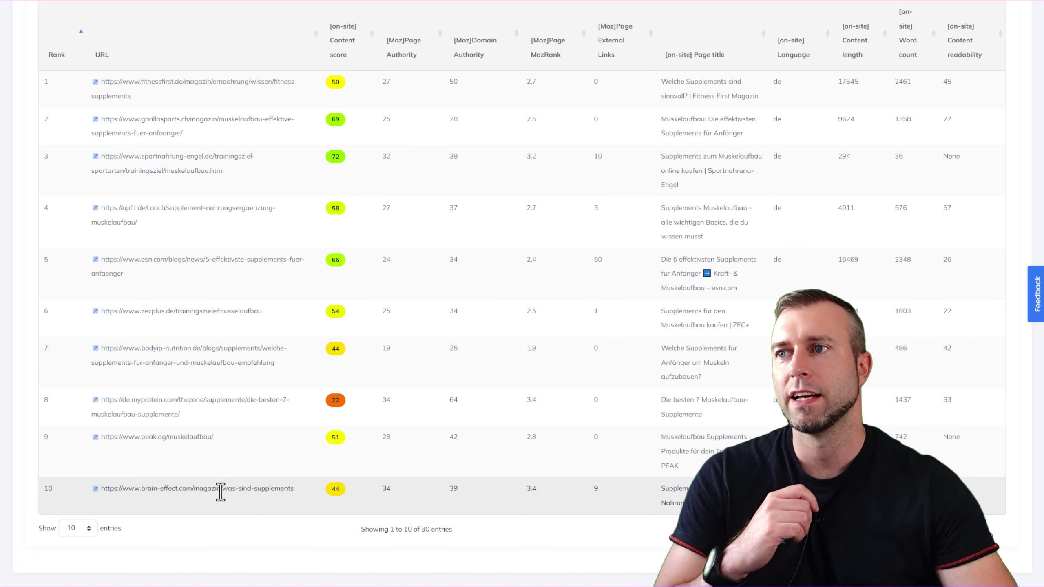
pyautogui.moveTo(214, 486); pyautogui.dragTo(115, 491)
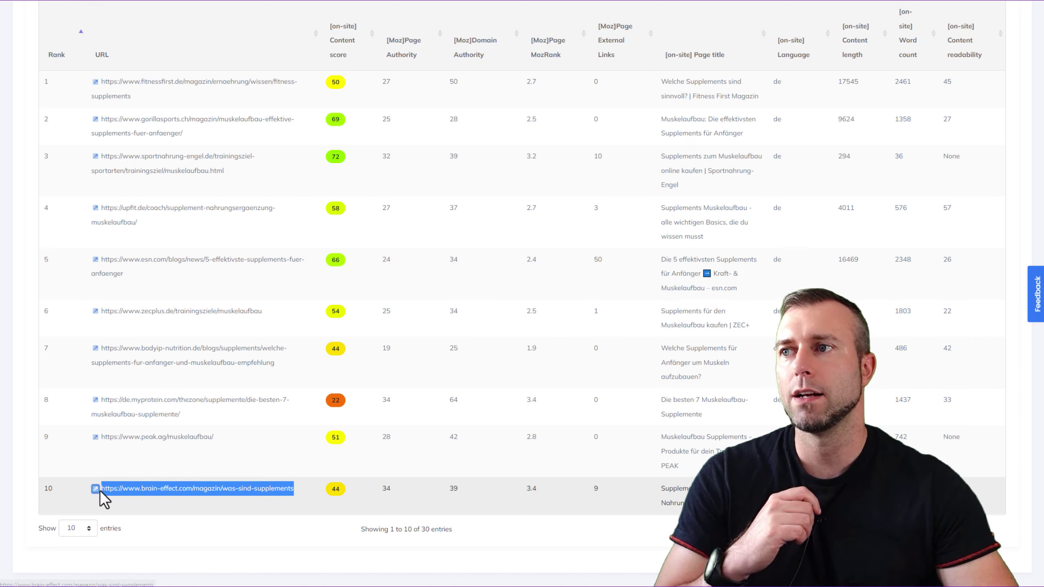
pyautogui.rightClick(124, 489)
pyautogui.click(128, 493)
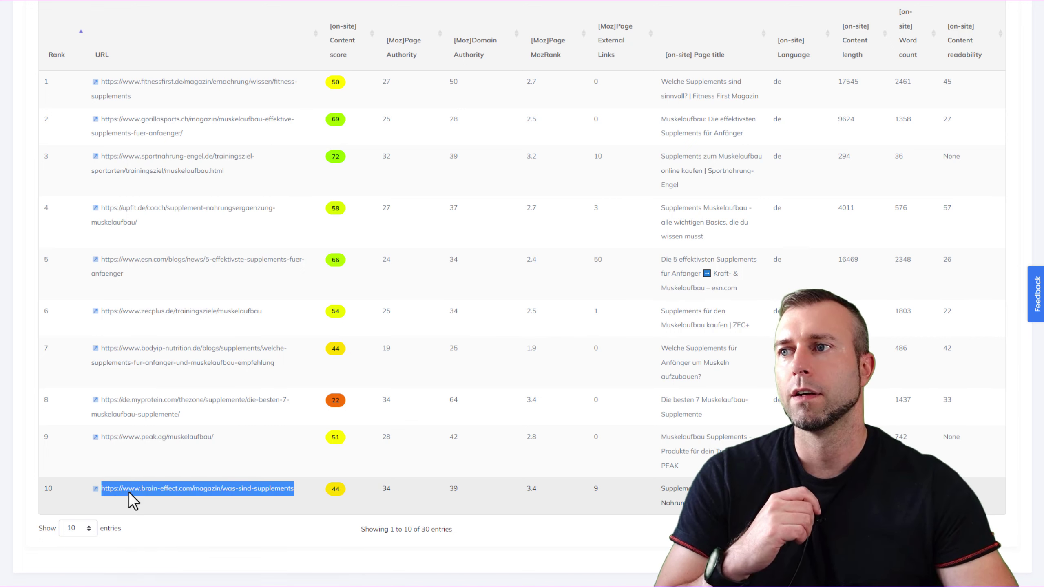
# Step: Open the tenth-ranked competitor's article, look through it down to its sources, and close it
pyautogui.click(96, 489)
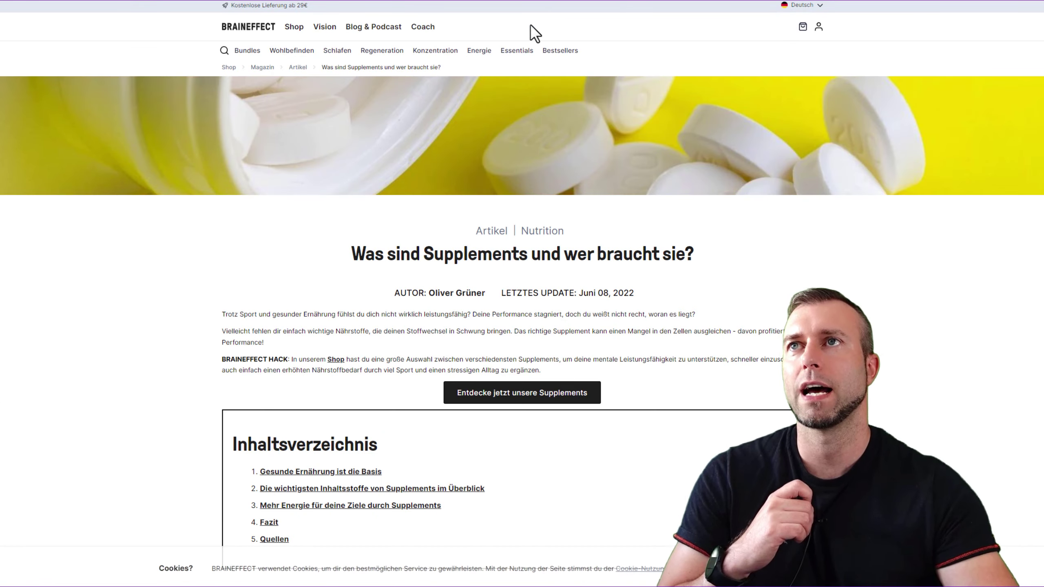
pyautogui.scroll(-20, 518, 226)
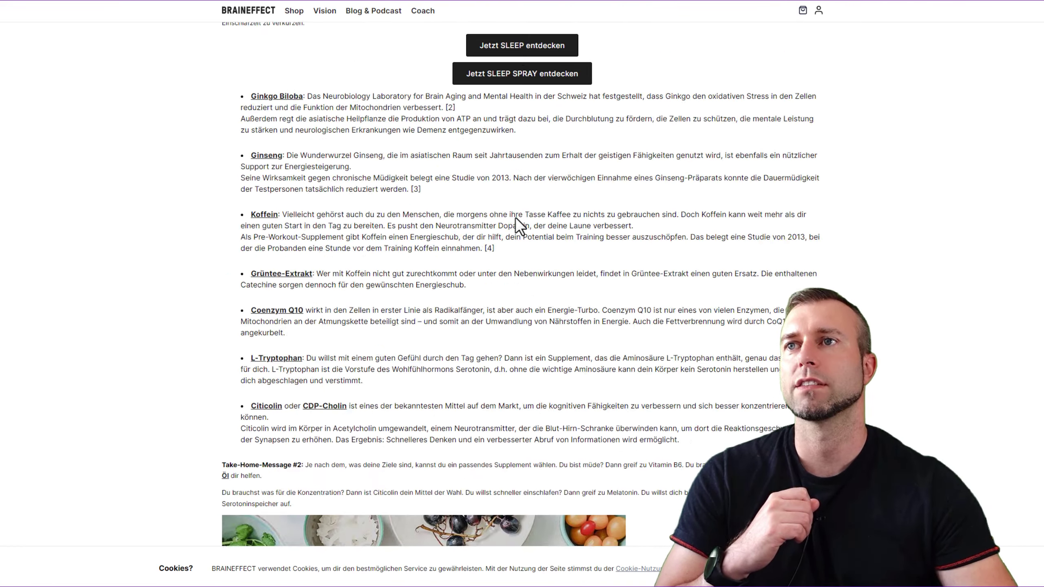
pyautogui.scroll(-20, 515, 217)
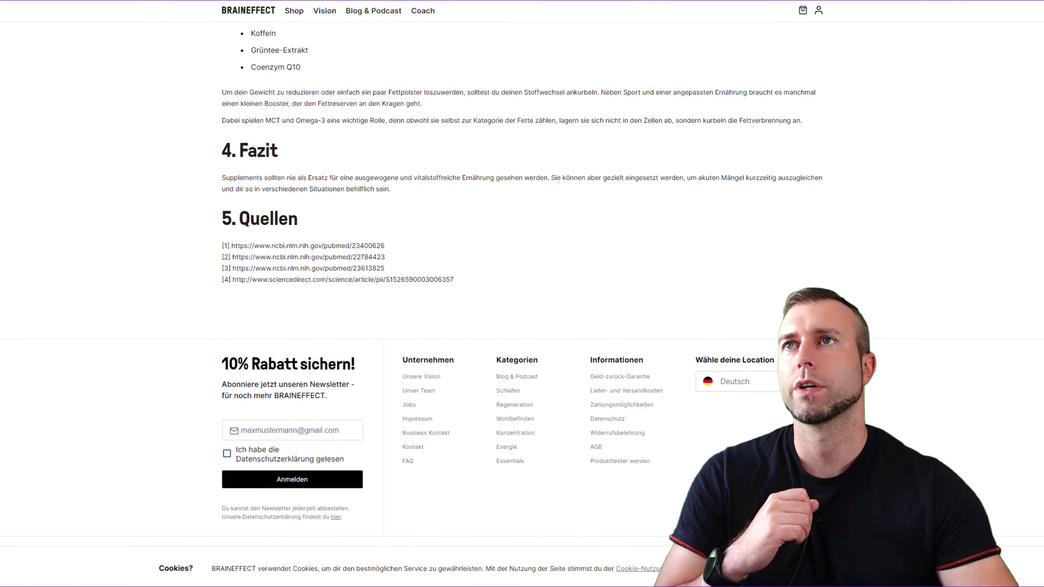
pyautogui.hotkey('ctrl', 'w')
# Step: Return to the content editor and delete the H1 heading together with the word "vitamin"
pyautogui.scroll(8, 484, 205)
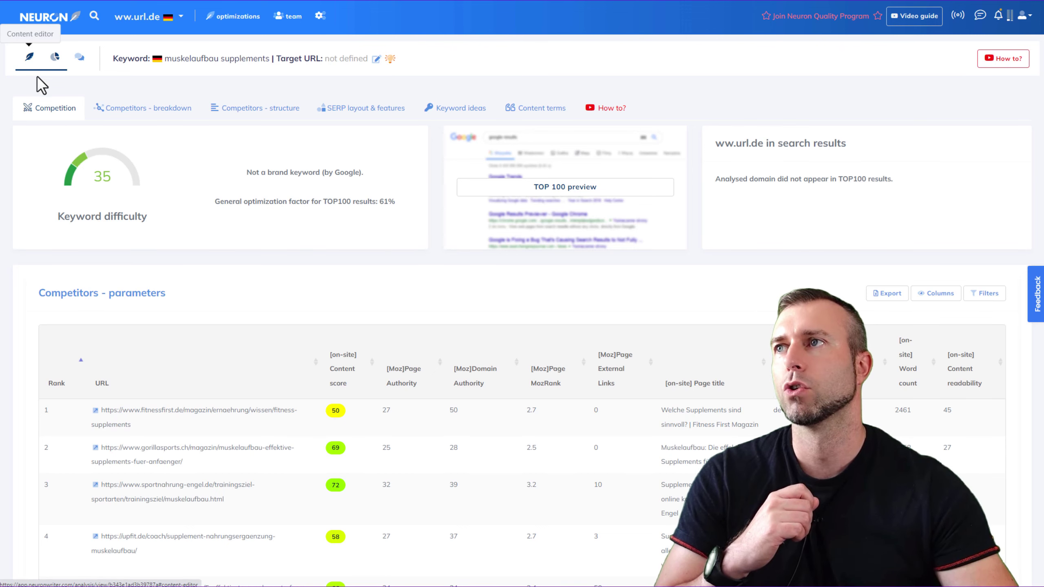
pyautogui.click(30, 58)
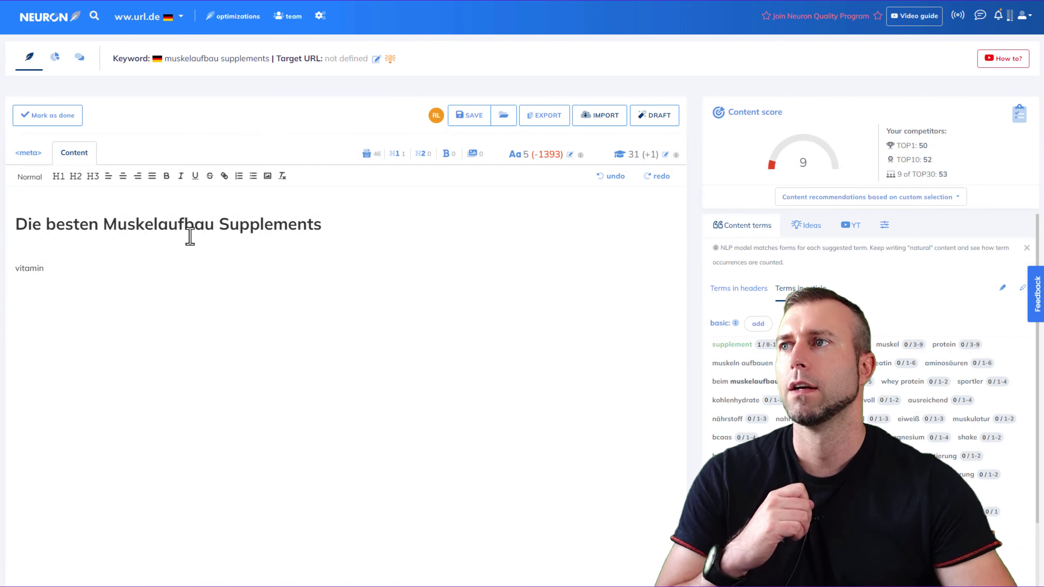
pyautogui.moveTo(72, 273); pyautogui.dragTo(28, 227)
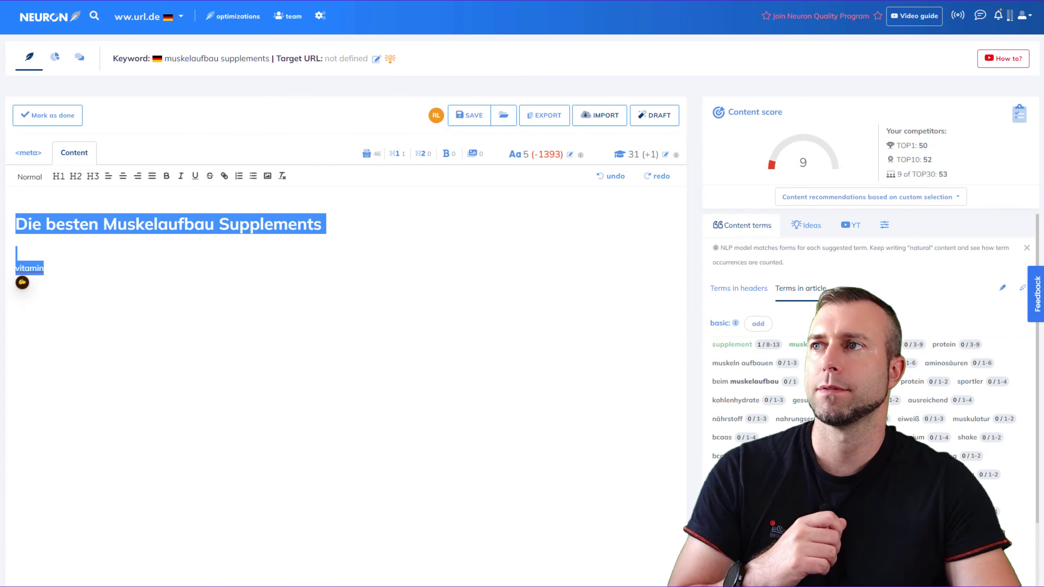
pyautogui.press('BackSpace')
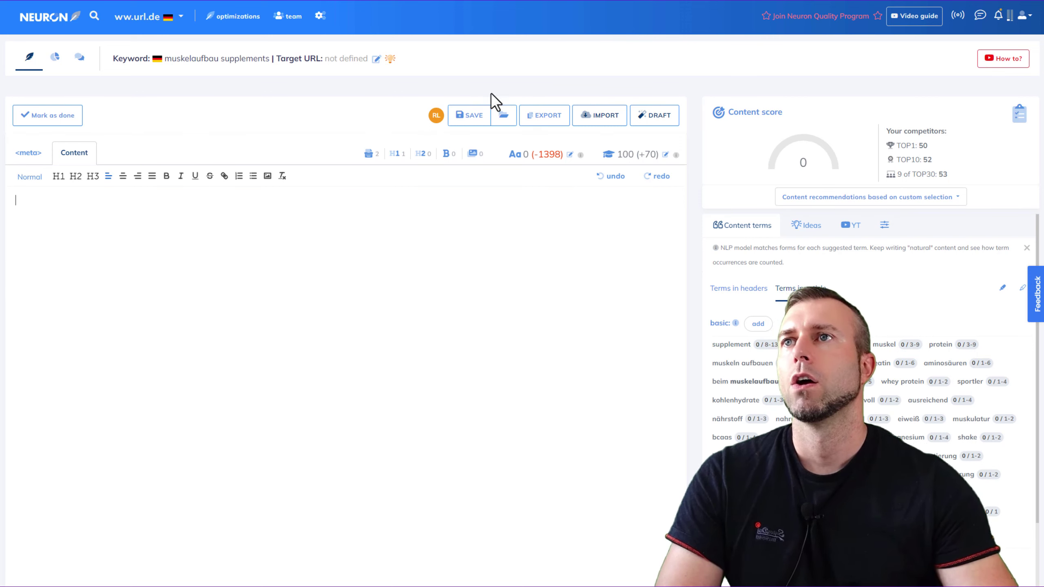
pyautogui.click(601, 117)
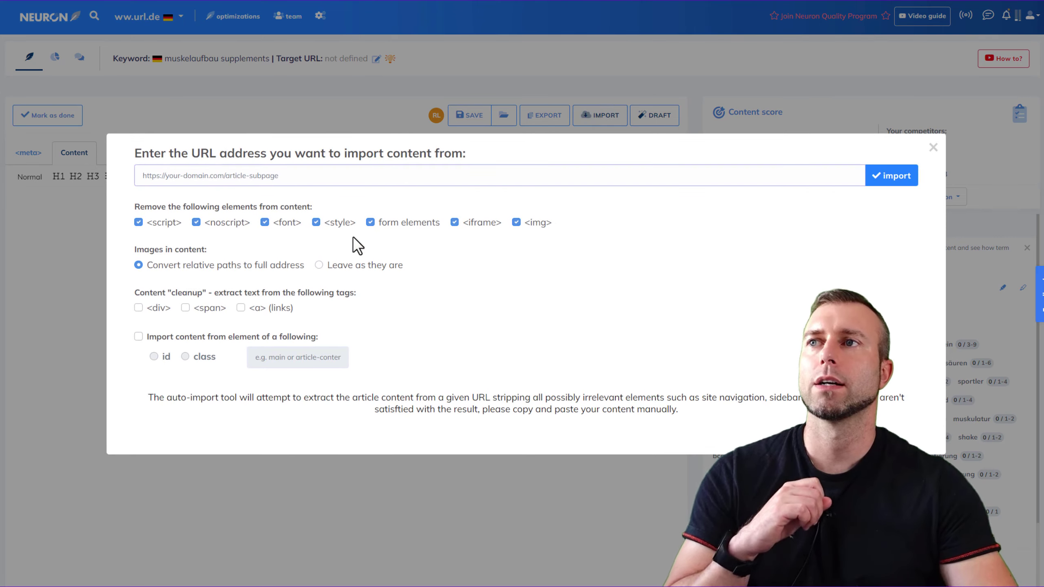
pyautogui.rightClick(347, 177)
pyautogui.click(398, 248)
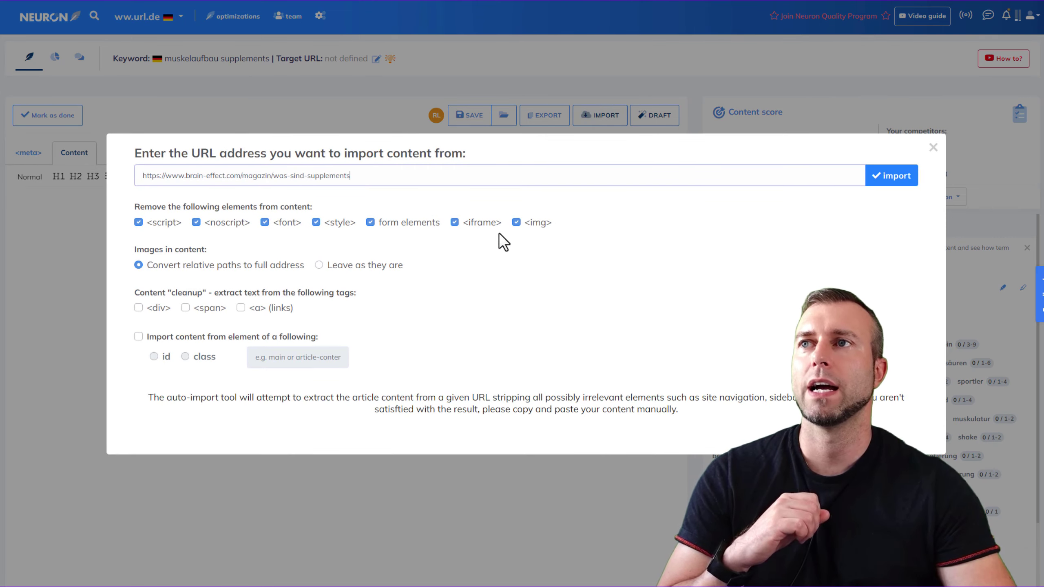
pyautogui.click(891, 178)
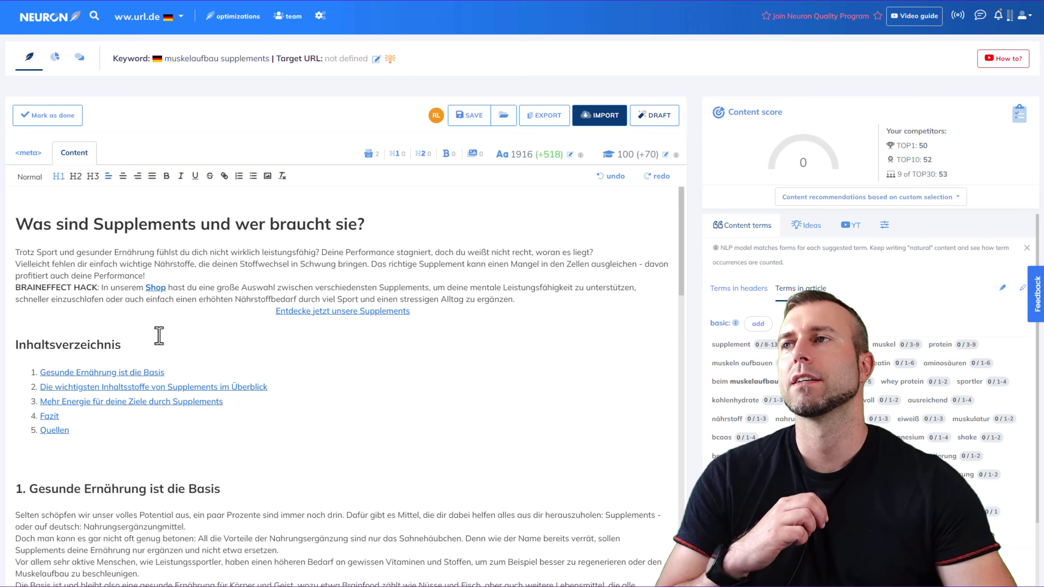
pyautogui.scroll(-20, 183, 338)
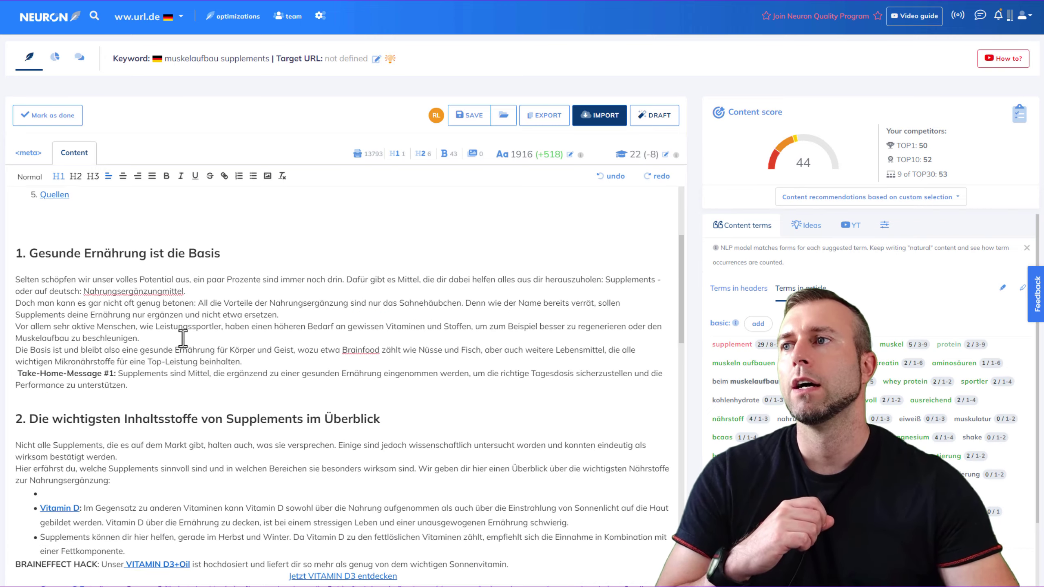
pyautogui.scroll(3, 269, 293)
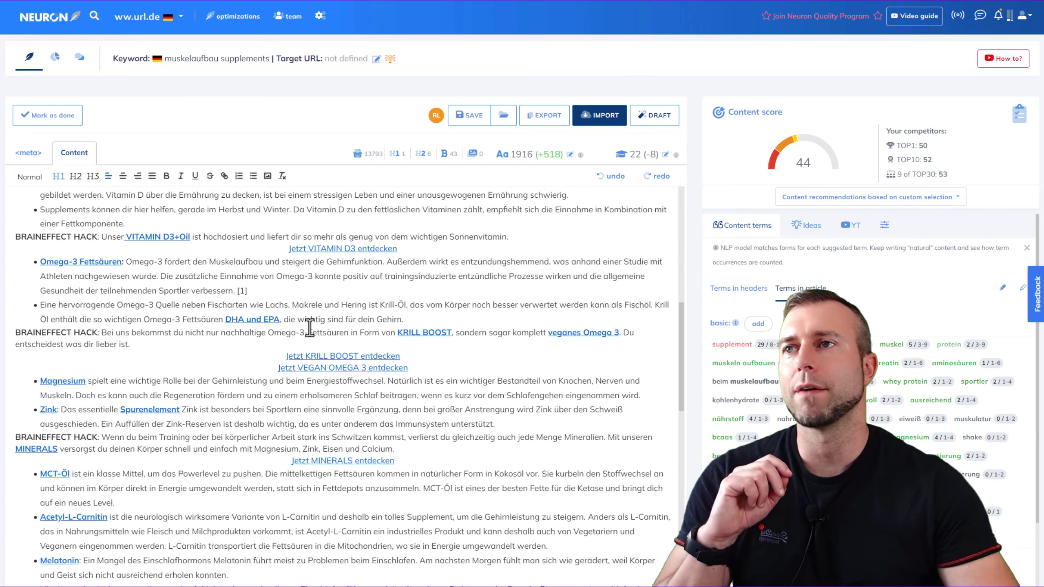
# Step: Compare the competitors' content scores for the ten top-ranked pages in the competition analysis and return to the content editor
pyautogui.click(328, 356)
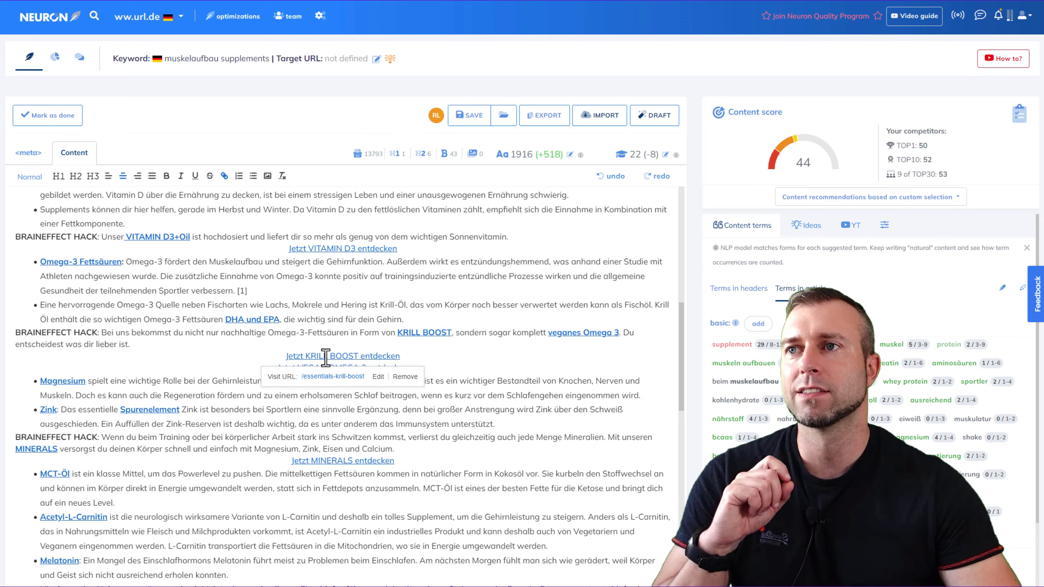
pyautogui.scroll(15, 420, 304)
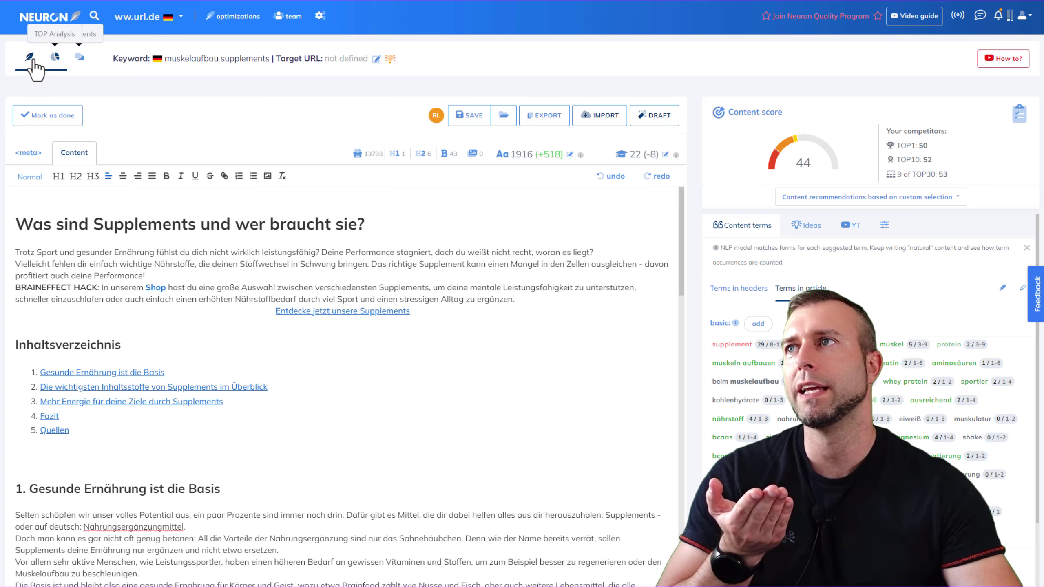
pyautogui.click(54, 57)
pyautogui.scroll(-8, 303, 305)
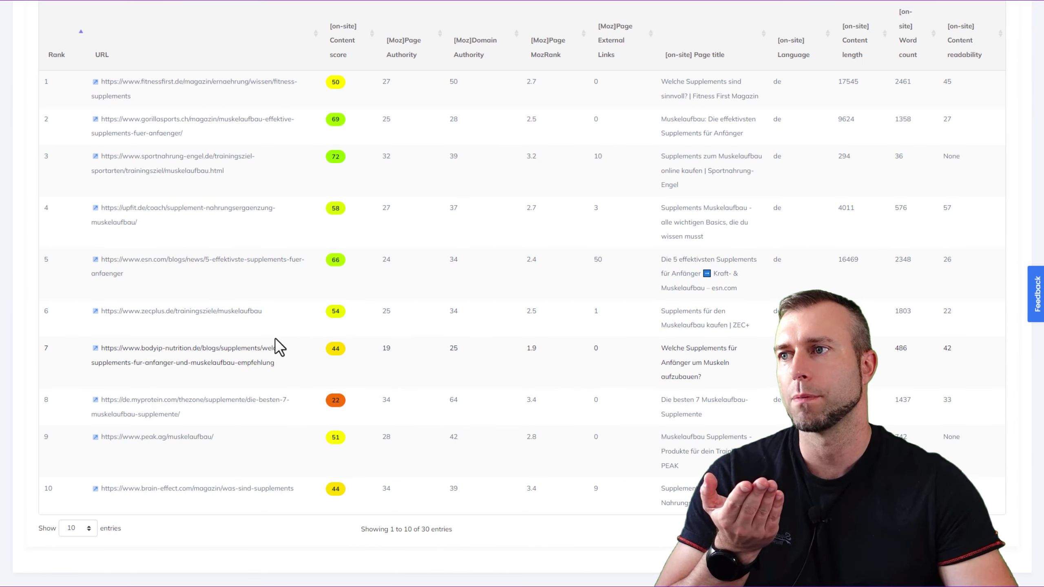
pyautogui.scroll(8, 337, 296)
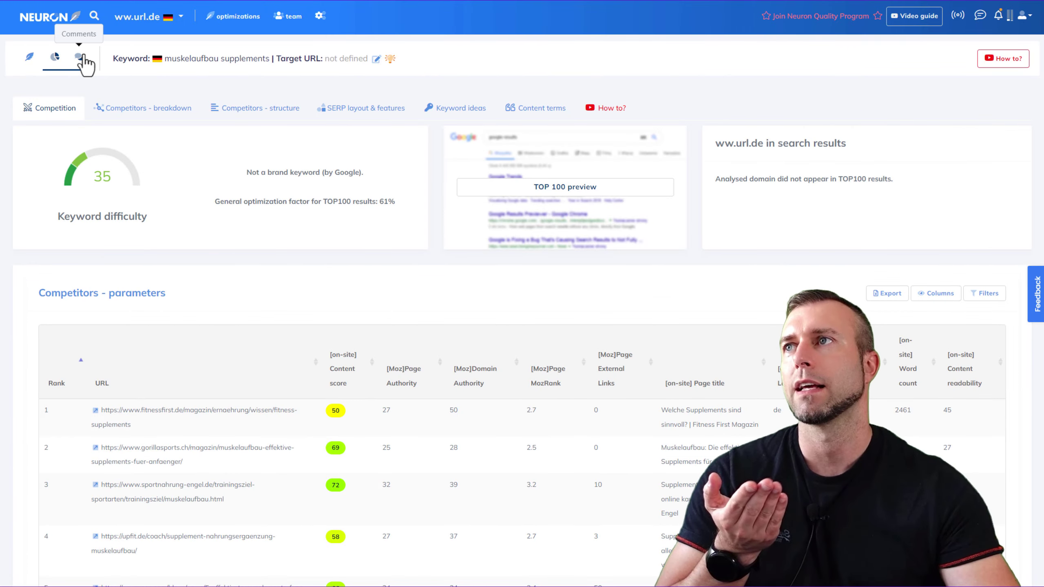
pyautogui.click(31, 59)
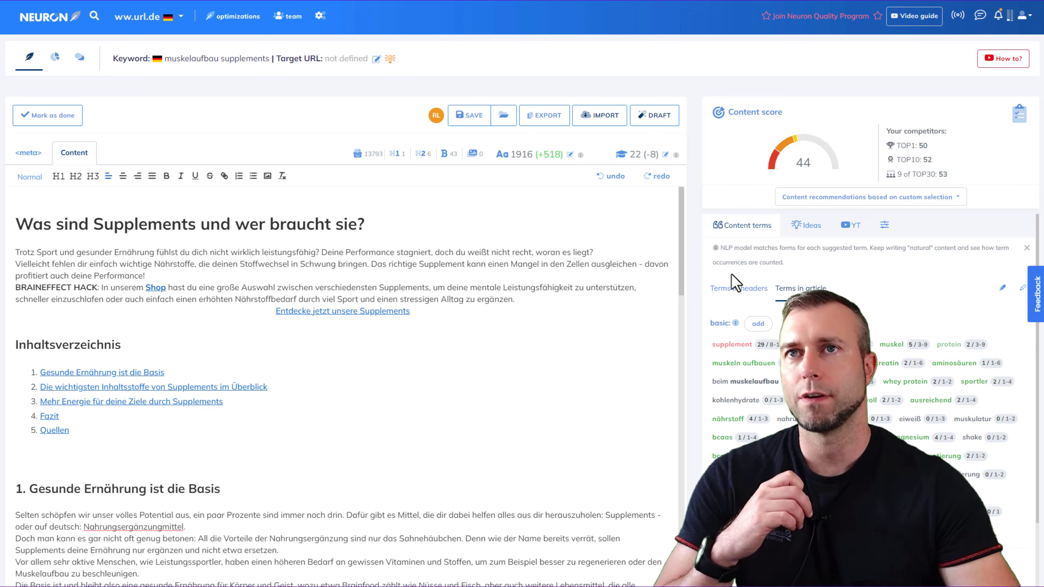
# Step: Look through the basic and extended terms for the article and highlight all occurrences of "supplement" in the text
pyautogui.scroll(-5, 822, 329)
pyautogui.scroll(2, 818, 343)
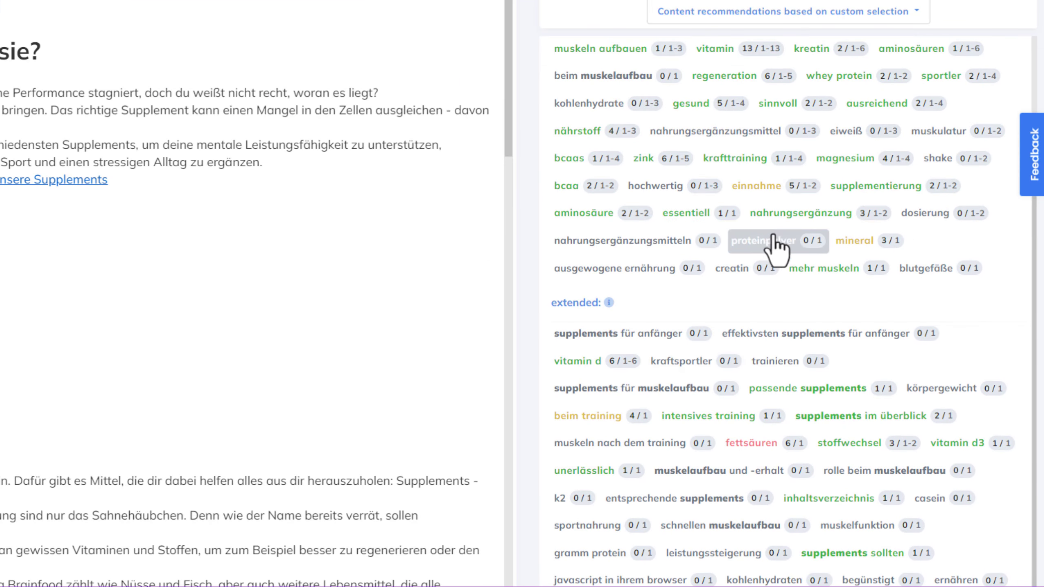
pyautogui.scroll(-3, 608, 245)
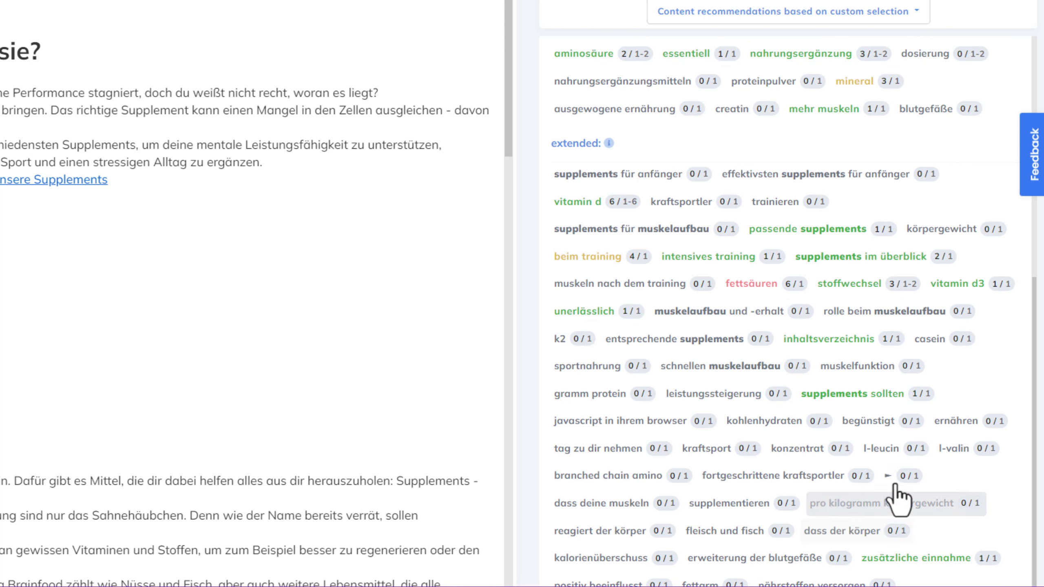
pyautogui.scroll(3, 854, 495)
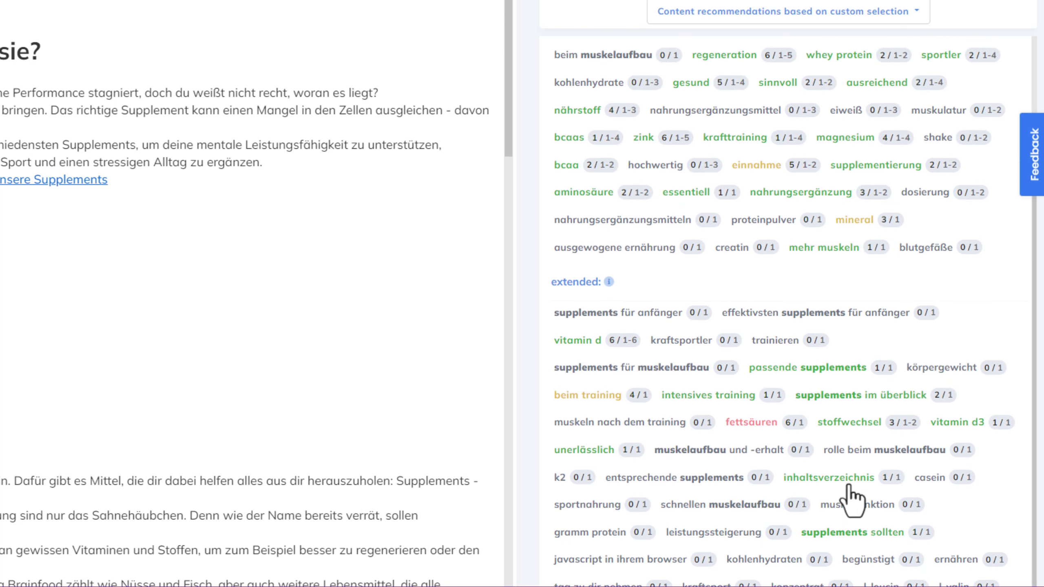
pyautogui.scroll(3, 834, 481)
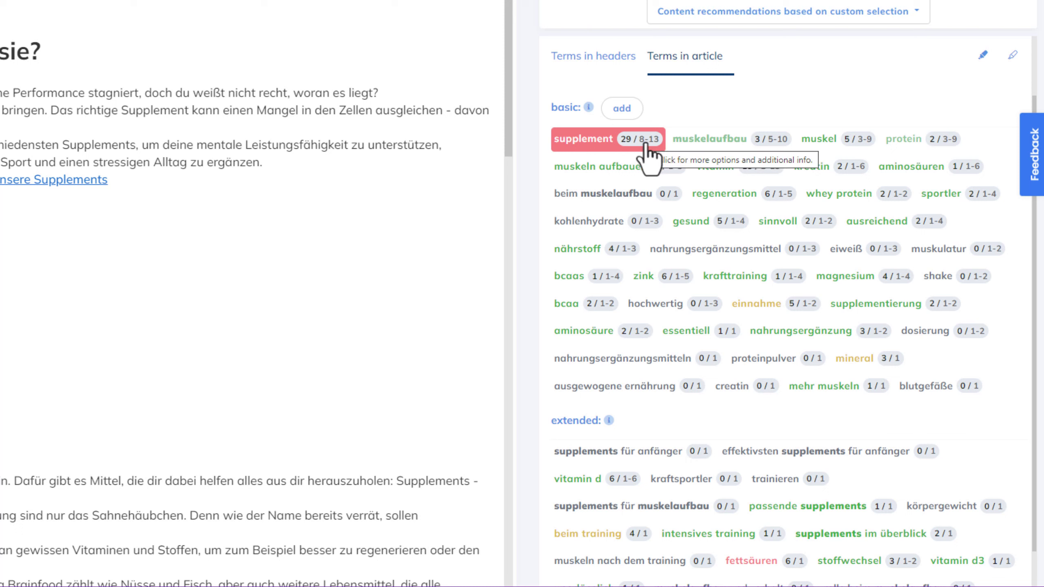
pyautogui.click(602, 152)
pyautogui.click(630, 93)
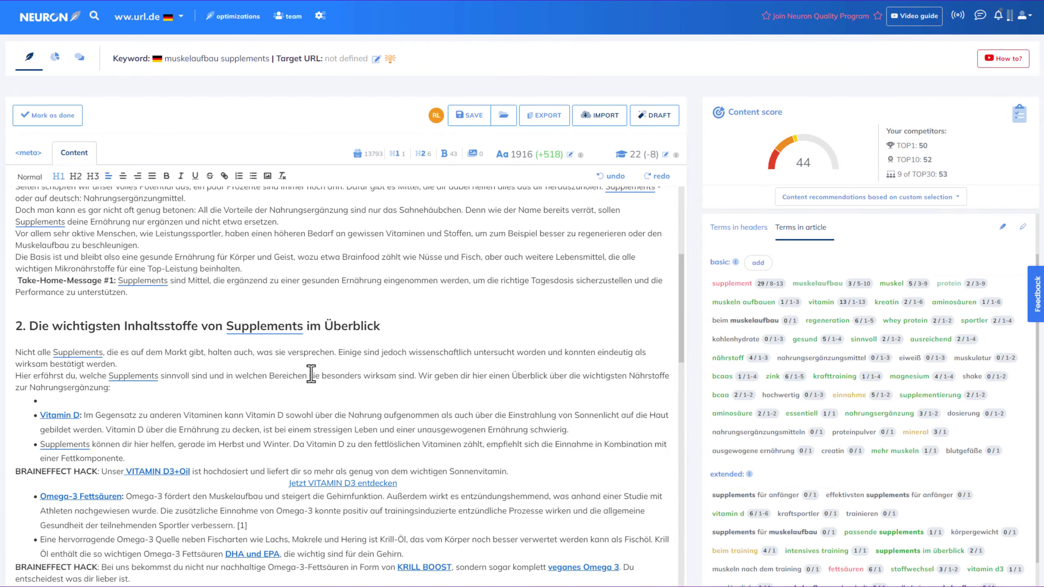
# Step: Replace "Nicht alle Supplements" with "Nicht alles" in the opening sentence of section 2
pyautogui.scroll(2, 195, 249)
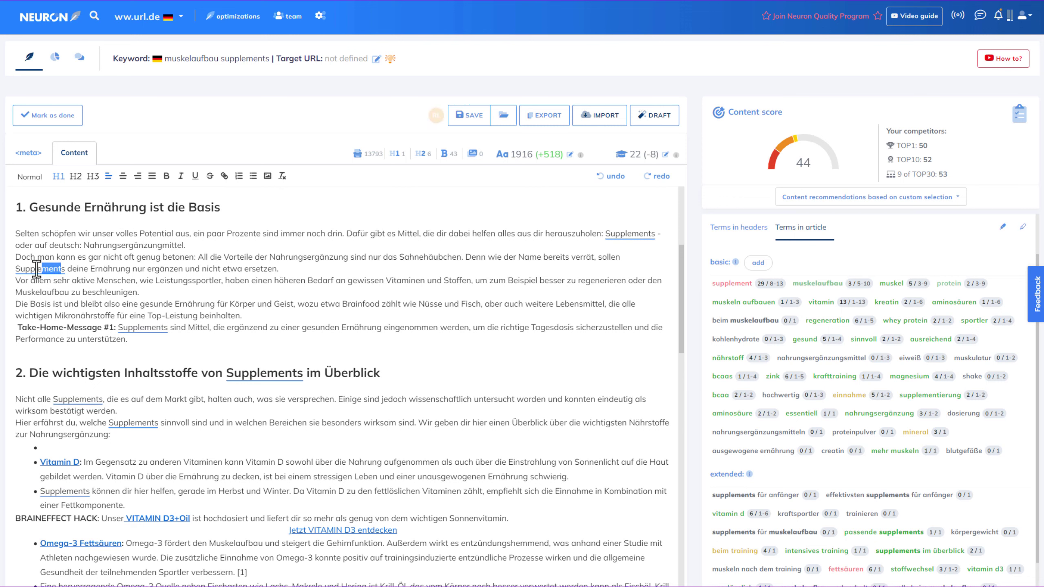
pyautogui.moveTo(62, 269); pyautogui.dragTo(13, 270)
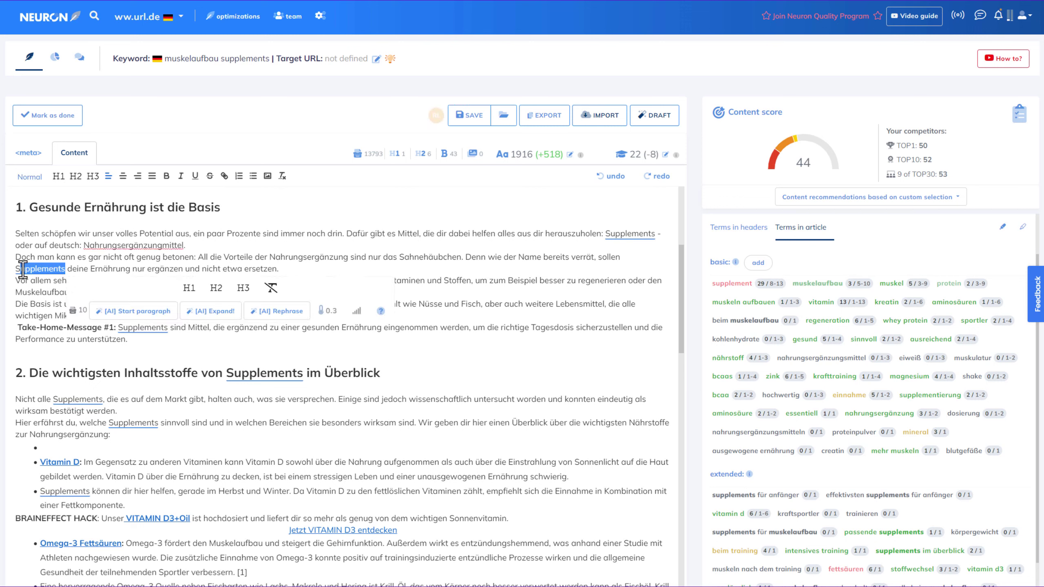
pyautogui.doubleClick(24, 269)
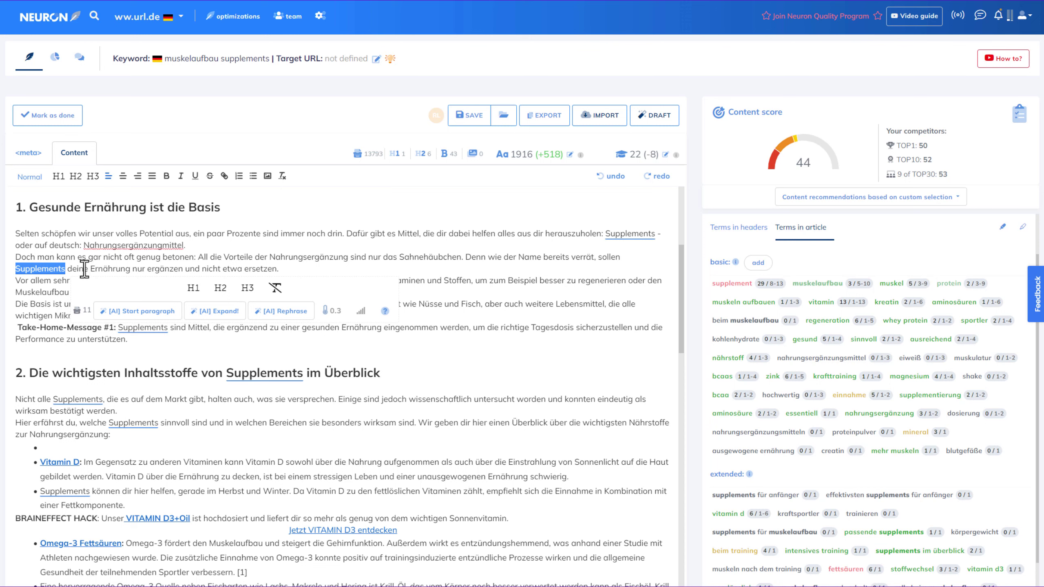
pyautogui.doubleClick(78, 399)
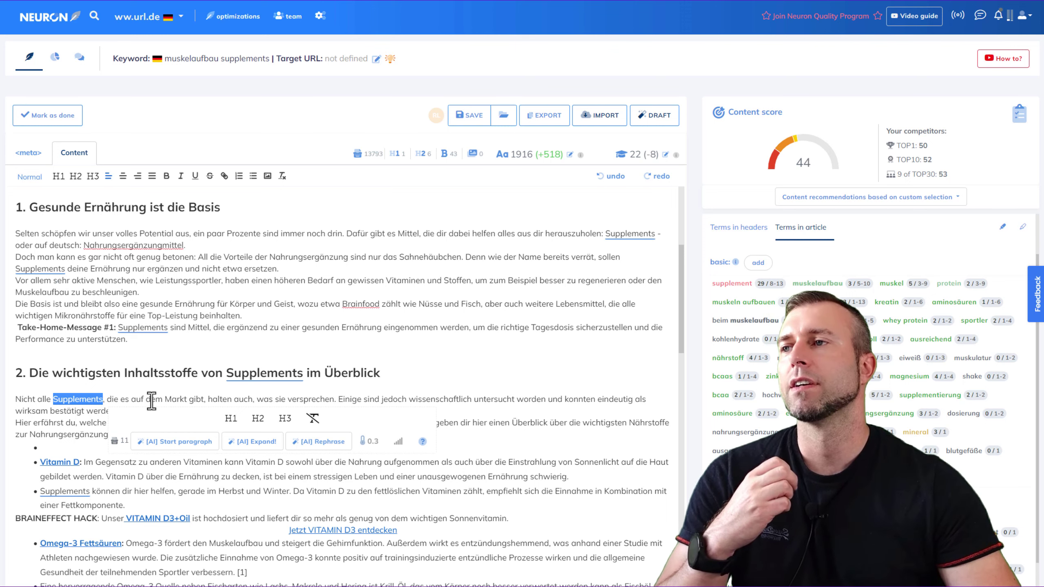
pyautogui.write('s')
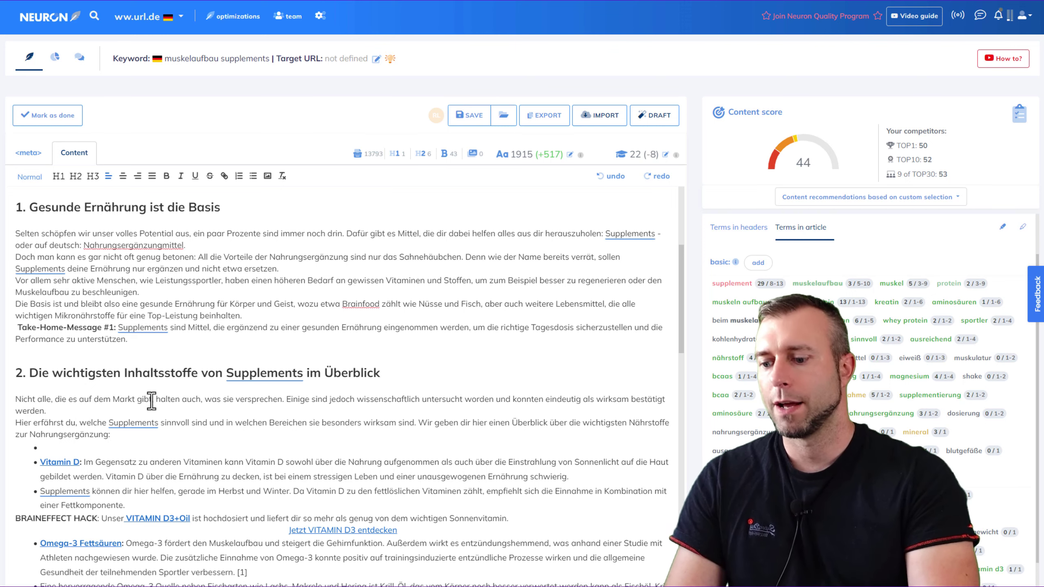
pyautogui.press('BackSpace')
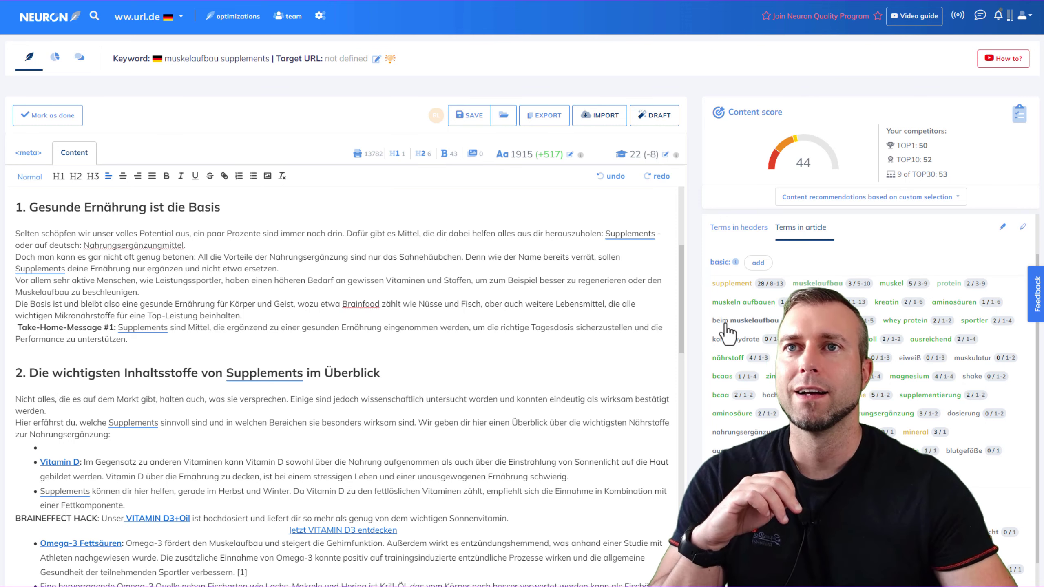
# Step: Delete the word "Supplements" after "Hier erfährst du, welche" and at the start of the bullet below Vitamin D
pyautogui.scroll(-5, 196, 444)
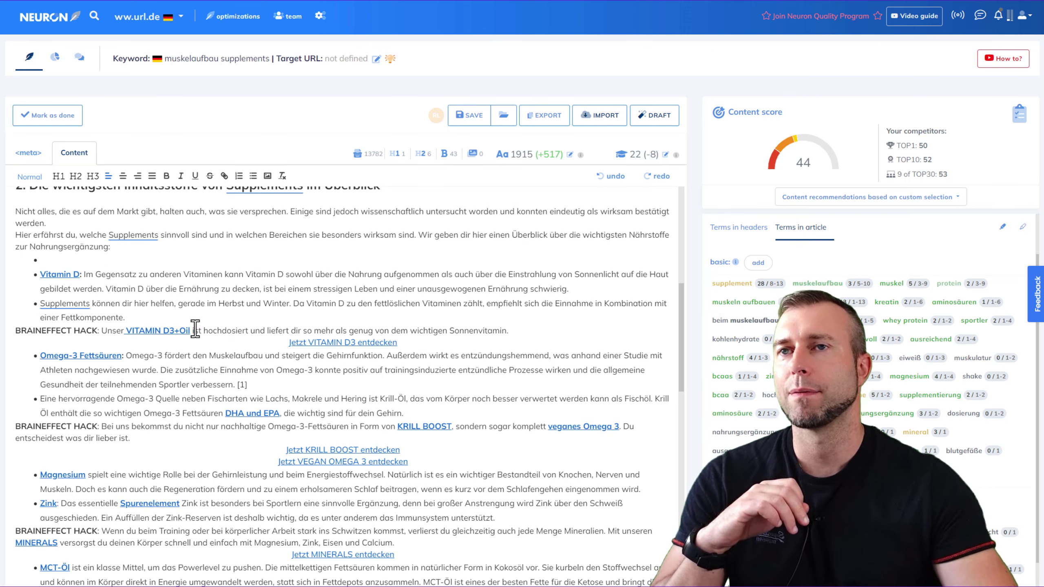
pyautogui.scroll(1, 195, 329)
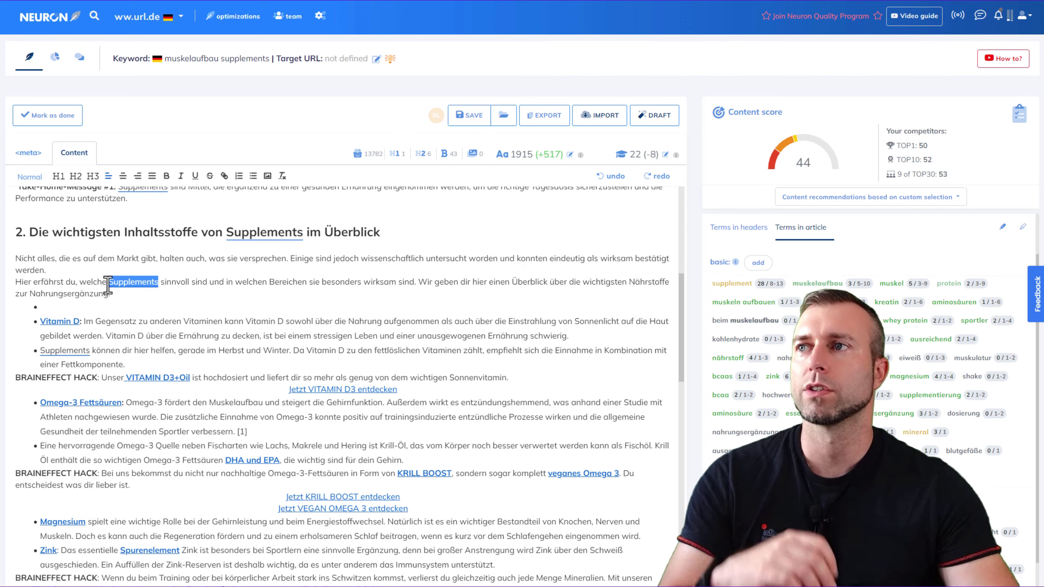
pyautogui.press('BackSpace')
pyautogui.scroll(-15, 283, 261)
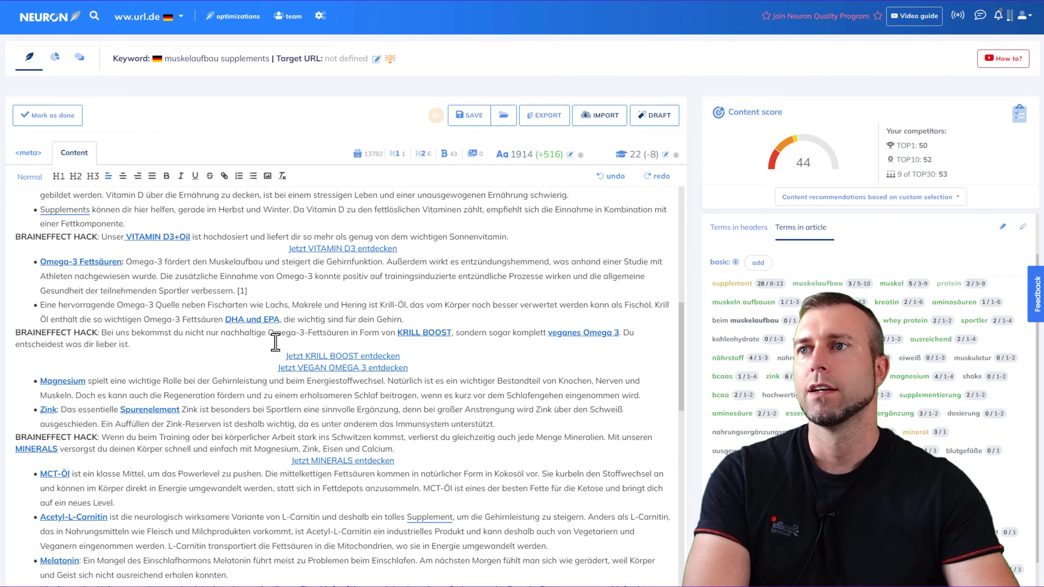
pyautogui.scroll(15, 267, 354)
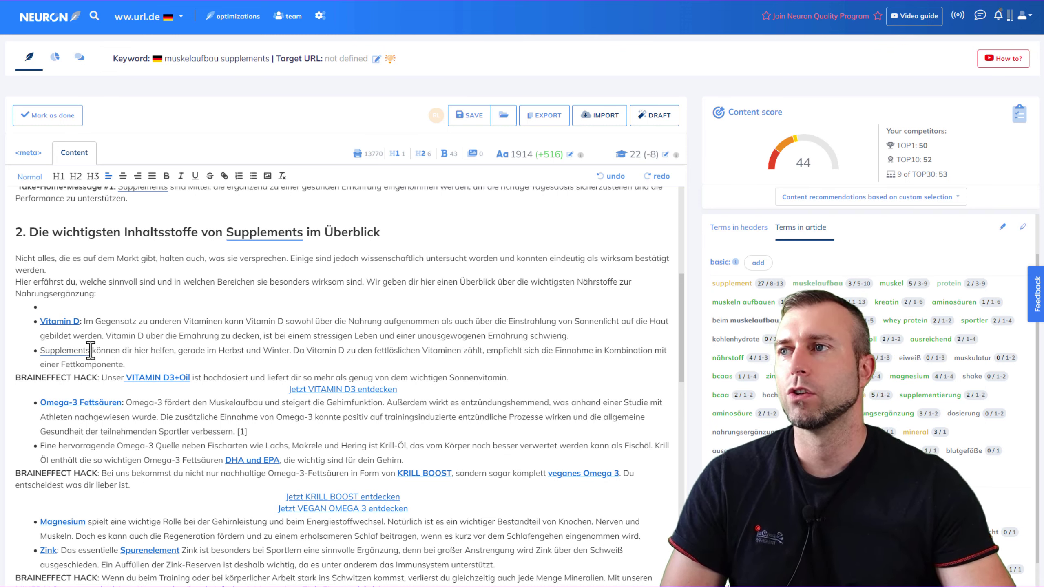
pyautogui.moveTo(92, 351); pyautogui.dragTo(42, 351)
pyautogui.press('BackSpace')
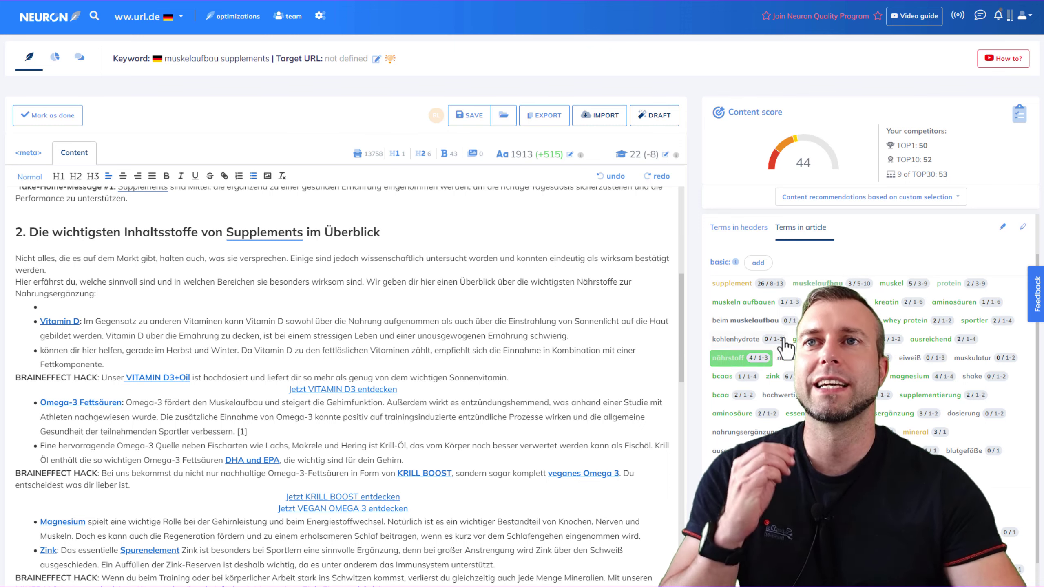
# Step: Review the suggested header terms and the meta title and description with their terms, and return to the article content
pyautogui.click(752, 229)
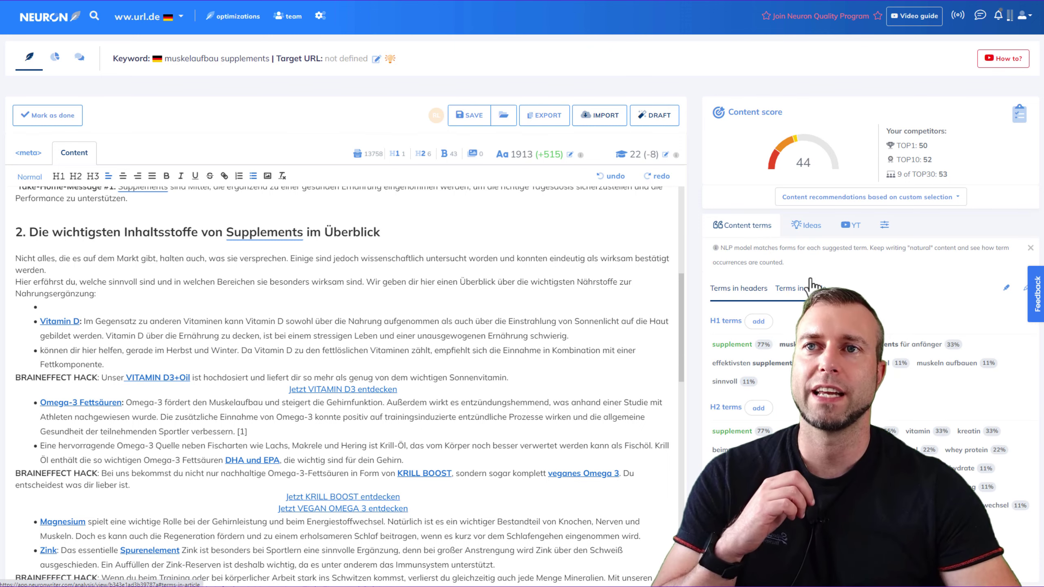
pyautogui.scroll(-5, 756, 308)
pyautogui.scroll(5, 756, 308)
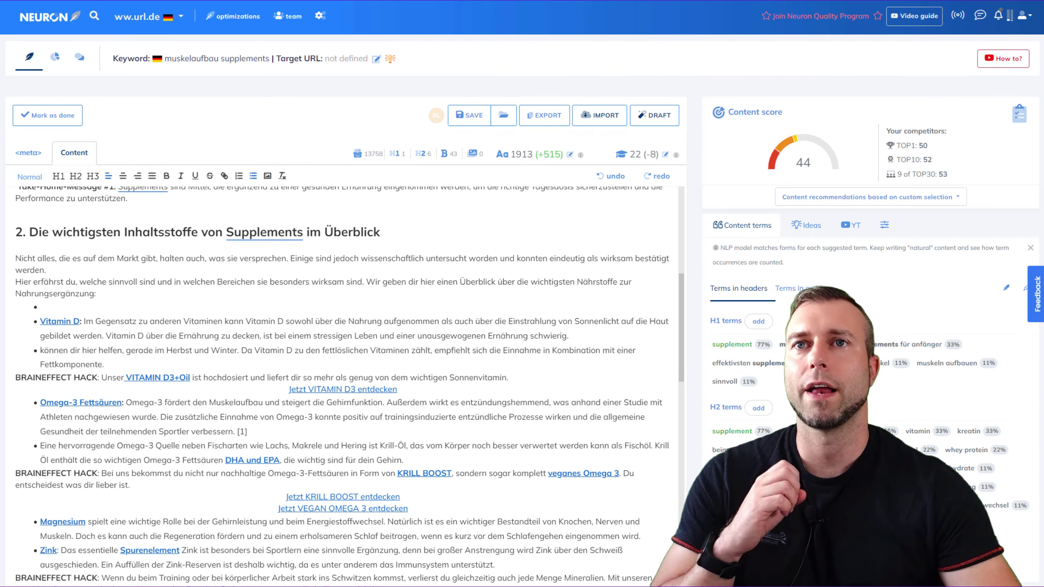
pyautogui.click(31, 158)
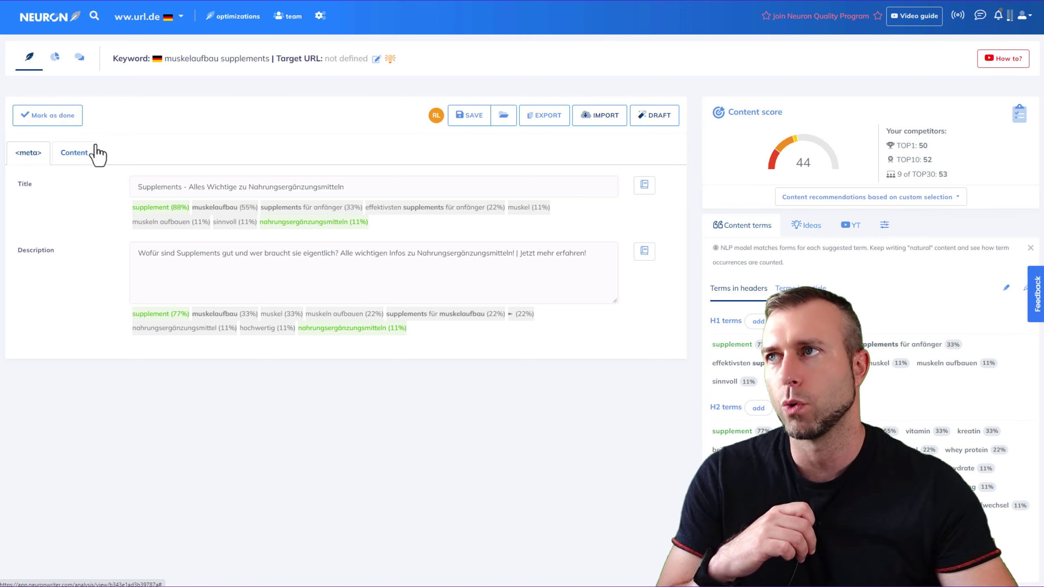
pyautogui.click(83, 158)
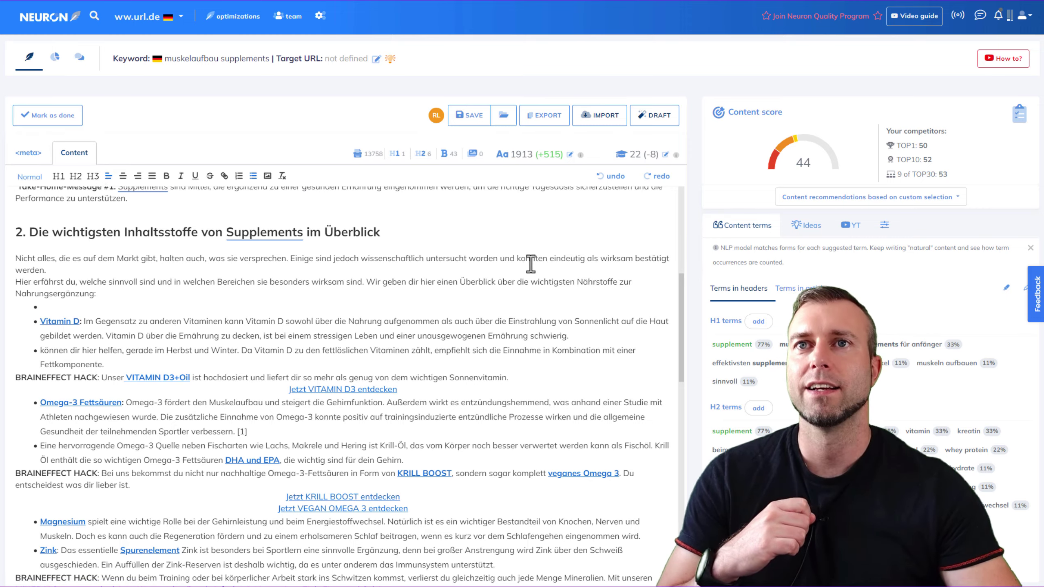
# Step: Delete the entire imported article from the editor, and briefly open and close the content draft builder
pyautogui.scroll(15, 471, 283)
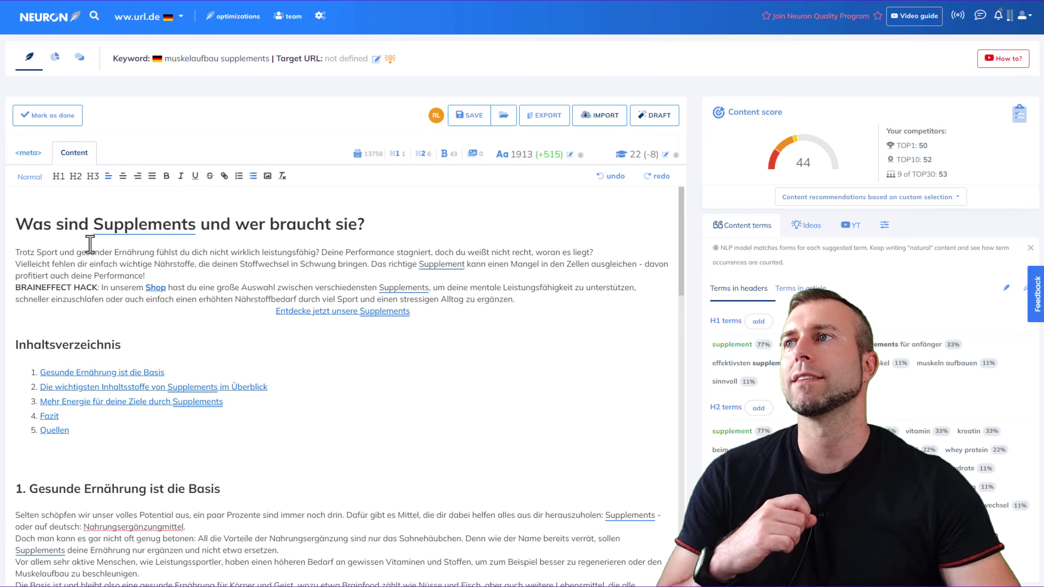
pyautogui.moveTo(20, 199); pyautogui.dragTo(272, 573)
pyautogui.press('BackSpace')
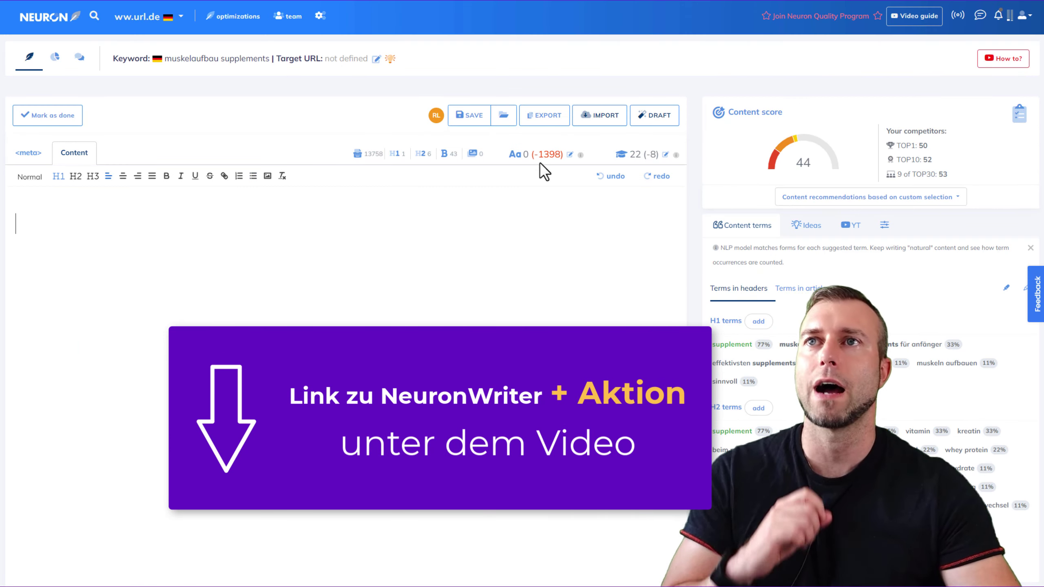
pyautogui.click(657, 117)
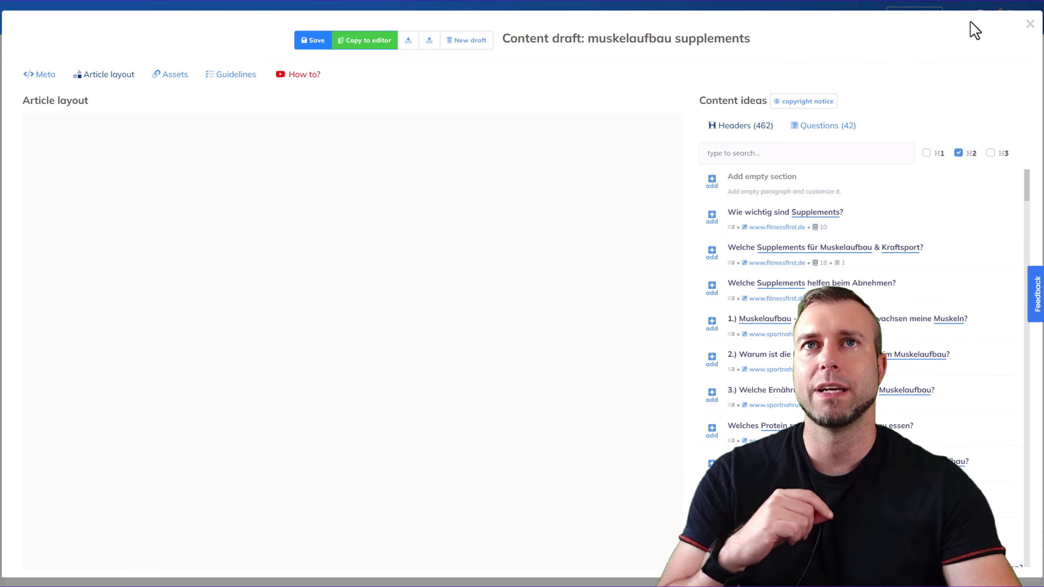
pyautogui.click(1029, 31)
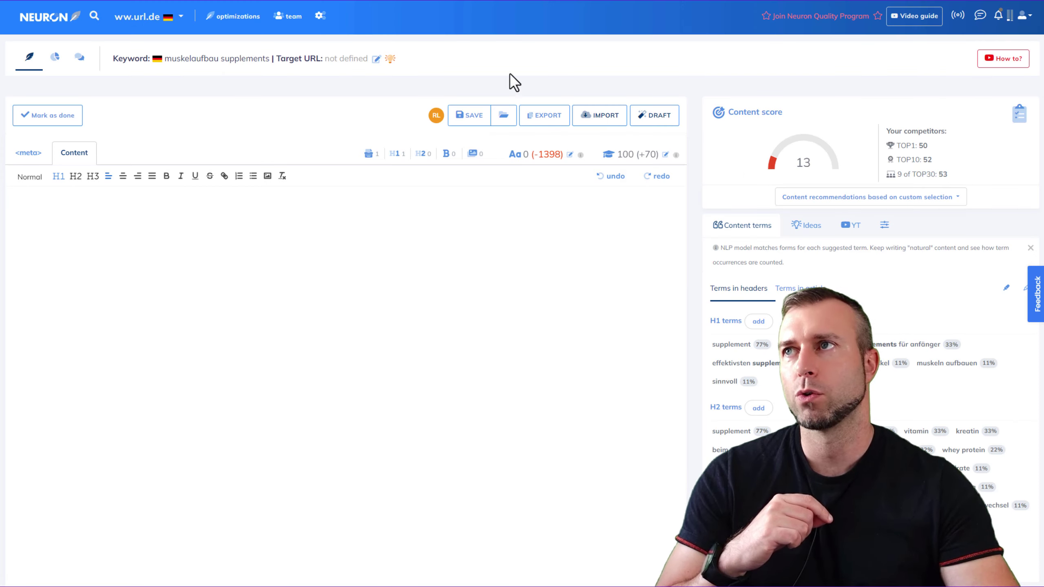
# Step: Examine the H1 and H2 heading structures of the top-ranked competitors and return to the content editor
pyautogui.click(55, 58)
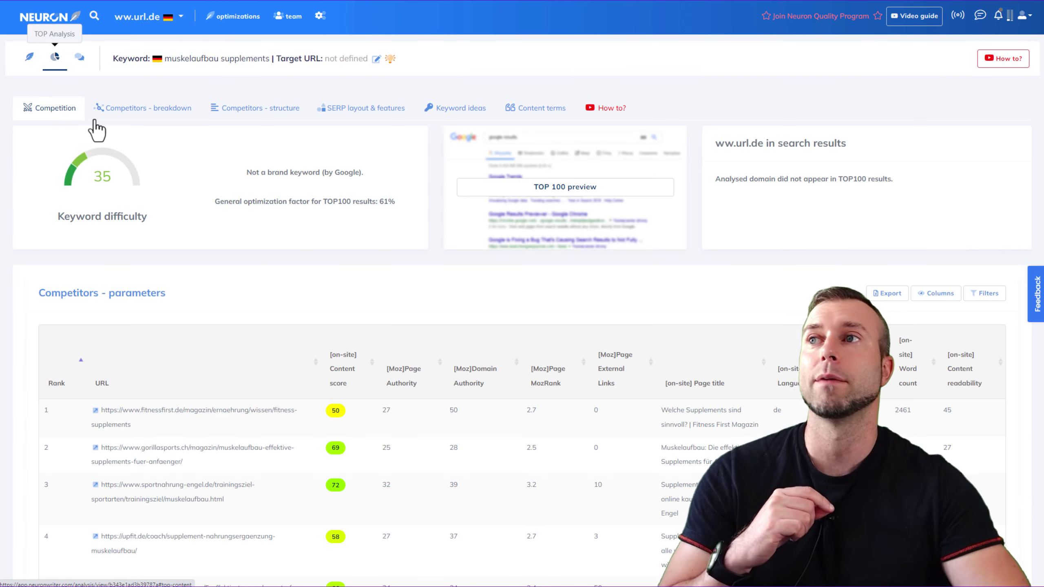
pyautogui.click(247, 112)
pyautogui.scroll(-4, 296, 202)
pyautogui.scroll(3, 333, 235)
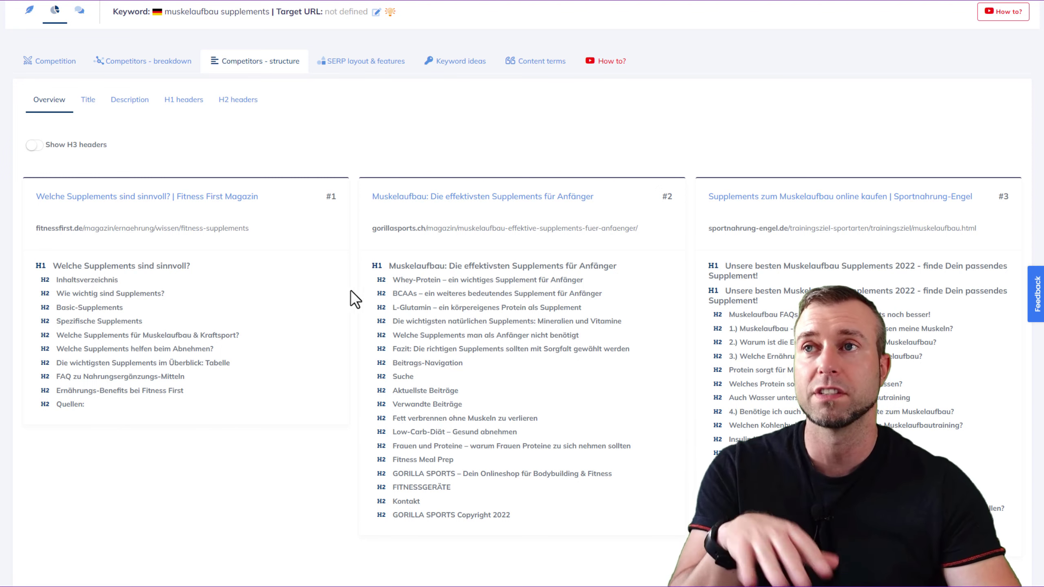
pyautogui.scroll(-5, 279, 230)
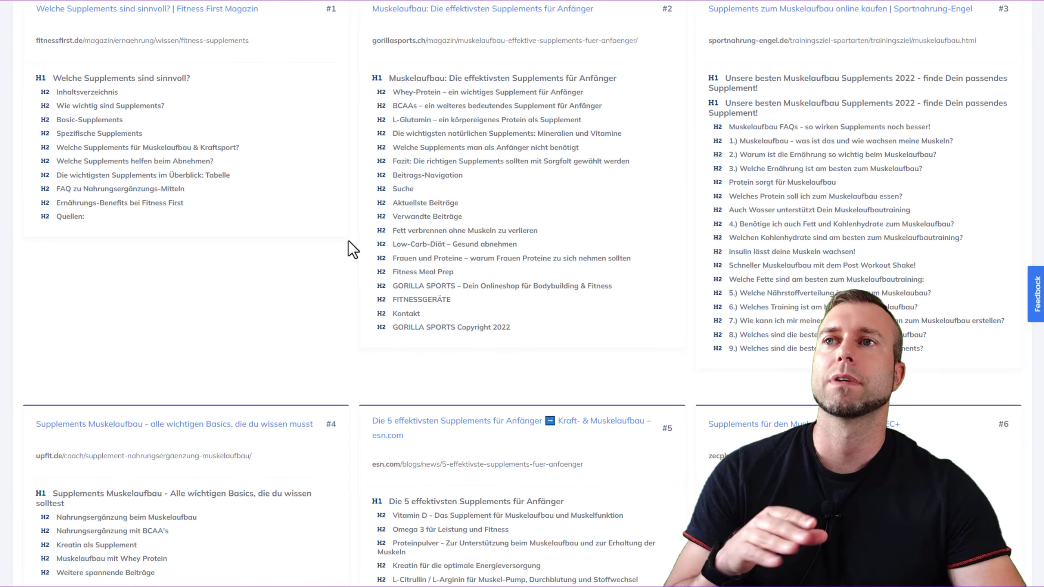
pyautogui.scroll(2, 443, 206)
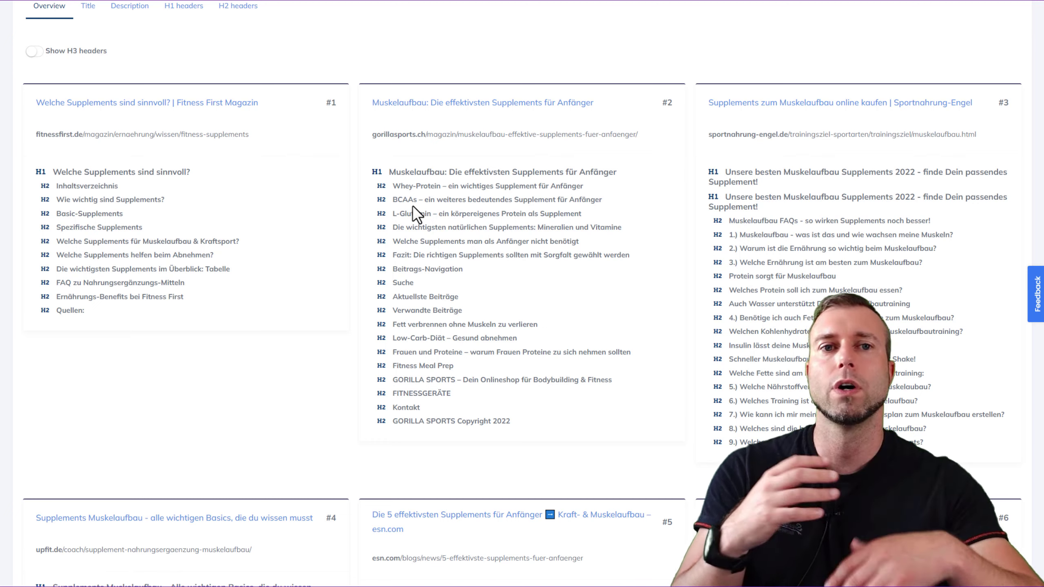
pyautogui.scroll(3, 413, 206)
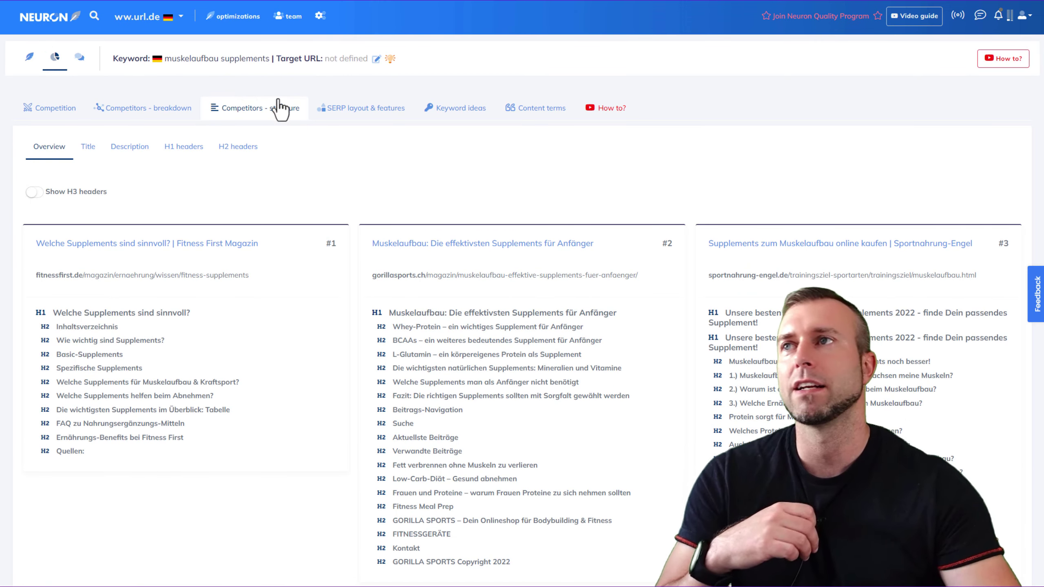
pyautogui.click(30, 57)
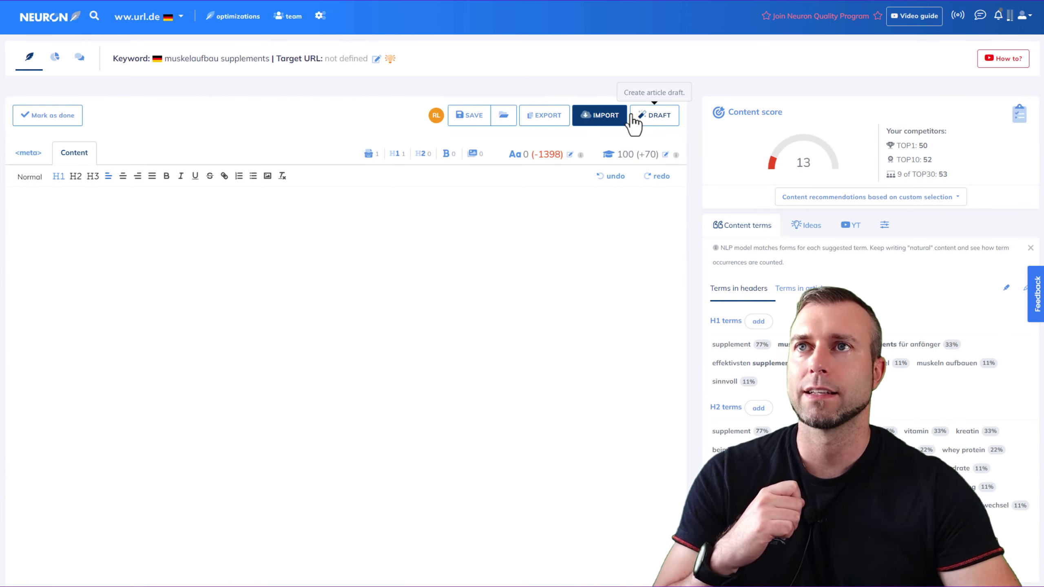
# Step: Open the content draft builder and add the sections "Welche Supplements für Muskelaufbau & Kraftsport?" and "Welche Supplements helfen beim Abnehmen?" to the article layout
pyautogui.click(640, 118)
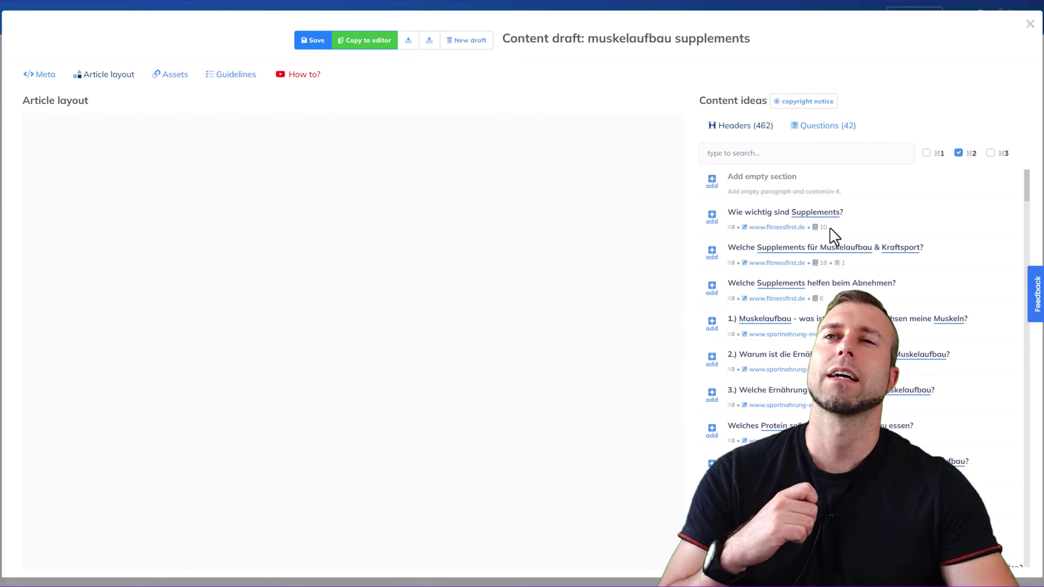
pyautogui.scroll(-10, 874, 204)
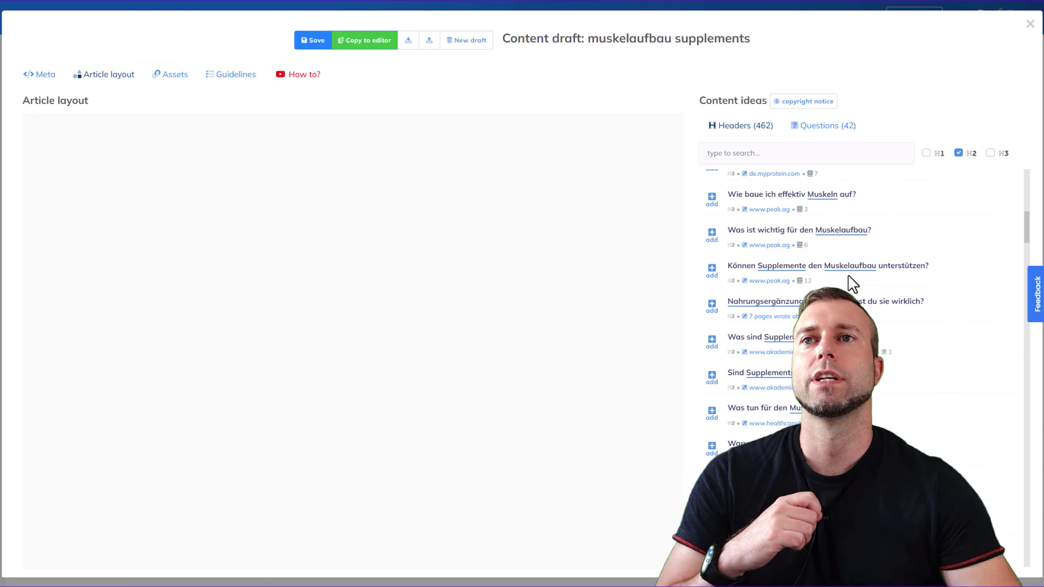
pyautogui.scroll(8, 849, 274)
pyautogui.scroll(3, 848, 274)
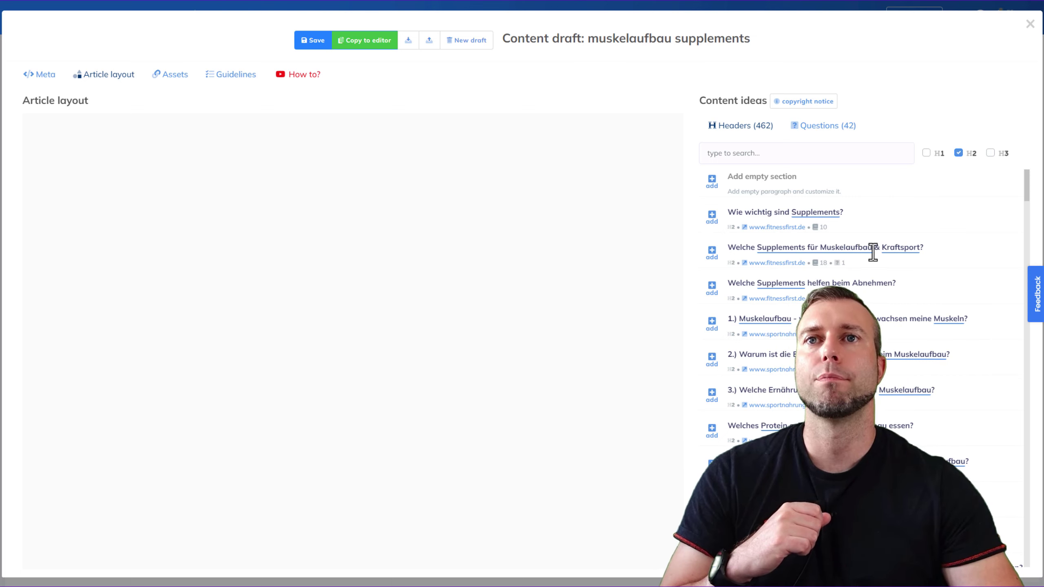
pyautogui.click(712, 252)
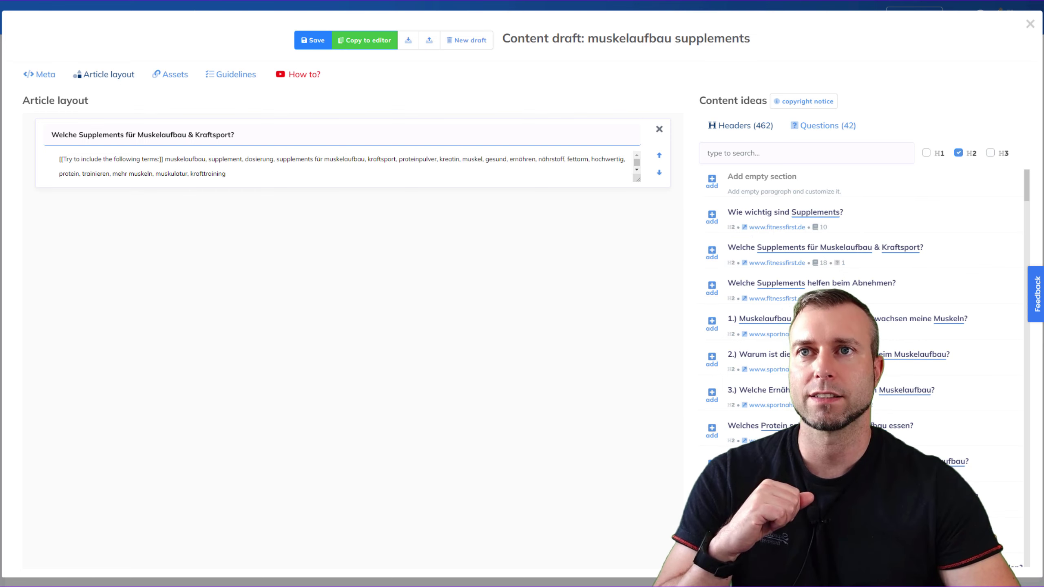
pyautogui.scroll(-1, 849, 203)
pyautogui.click(712, 240)
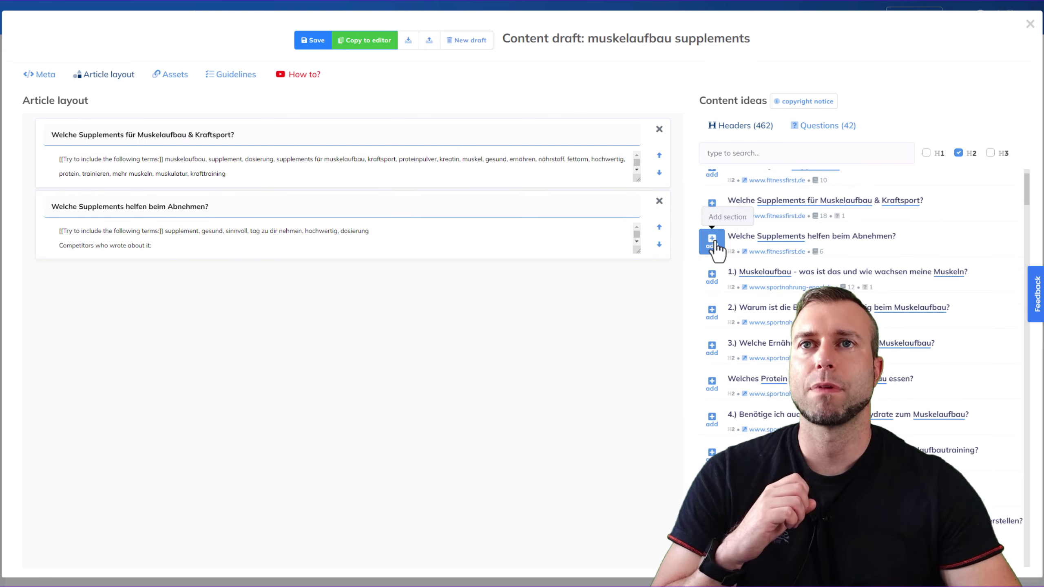
# Step: Add the sections "Welches Protein soll ich zum Muskelaufbau essen?", "Was ist wichtig für den Muskelaufbau?" and "Wie baue ich effektiv Muskeln auf?" to the layout
pyautogui.scroll(-3, 800, 263)
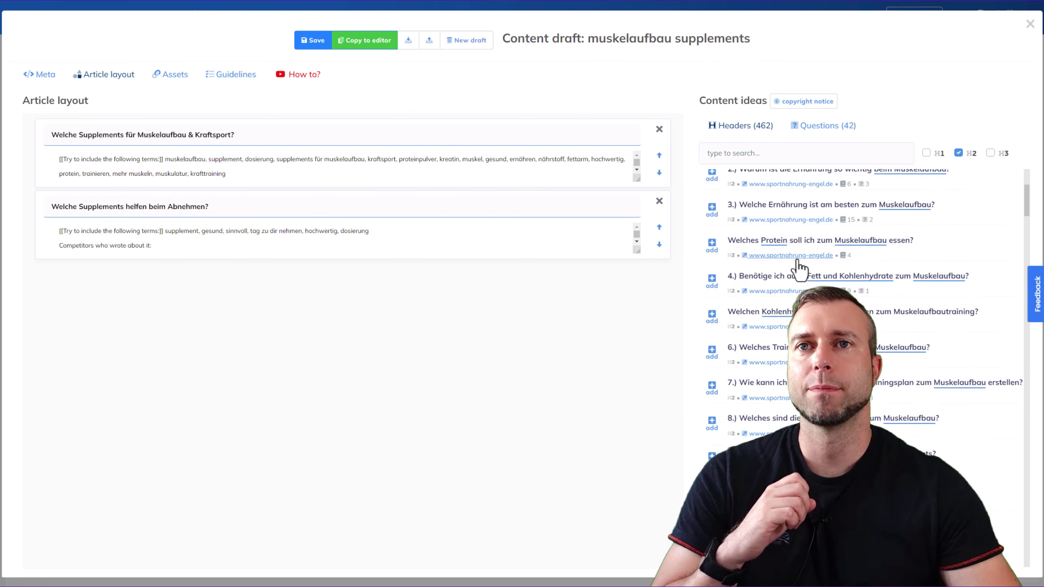
pyautogui.click(712, 239)
pyautogui.scroll(-3, 761, 294)
pyautogui.scroll(-1, 762, 294)
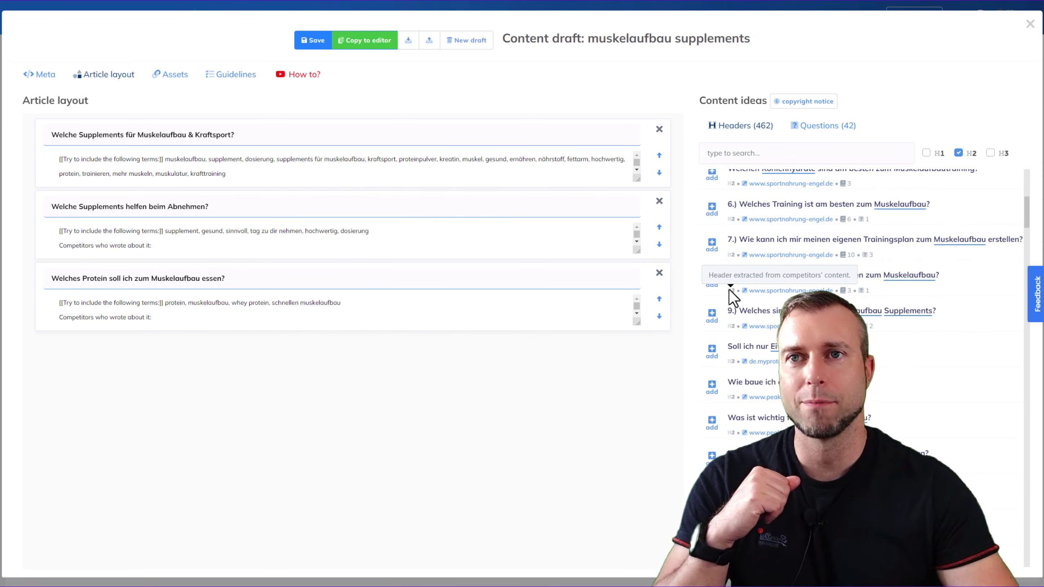
pyautogui.scroll(-3, 729, 288)
pyautogui.click(712, 328)
pyautogui.click(712, 292)
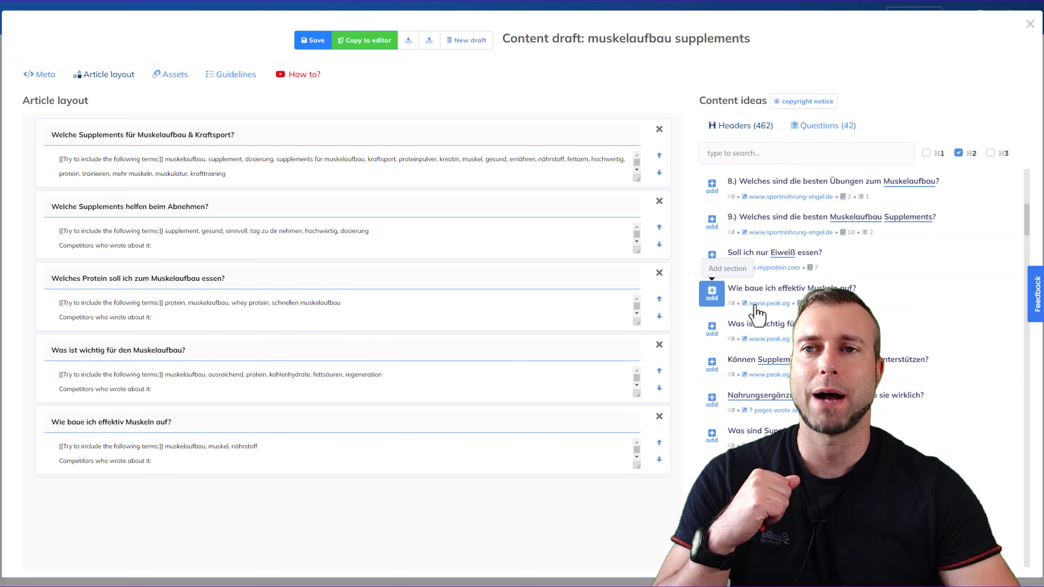
# Step: Add the section "Was sind Supplements?", copy the draft to the editor and look through the inserted headings
pyautogui.scroll(-3, 730, 323)
pyautogui.click(711, 342)
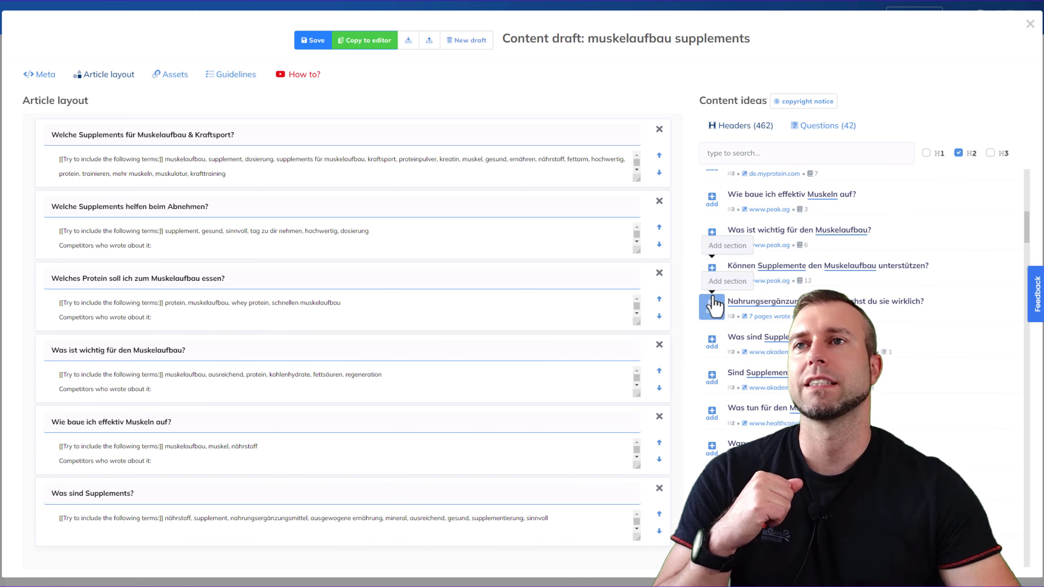
pyautogui.click(372, 43)
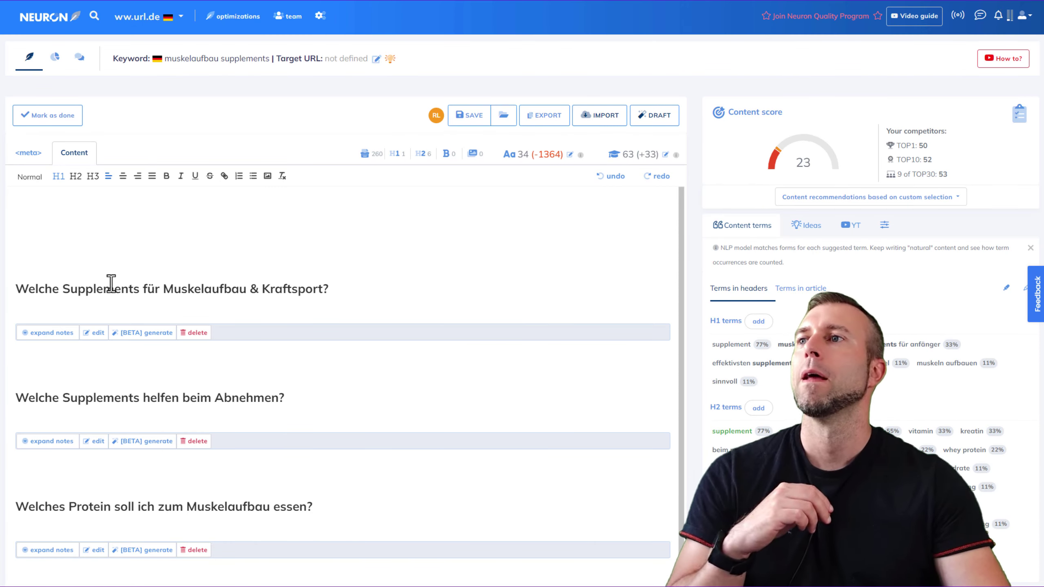
pyautogui.scroll(-5, 185, 300)
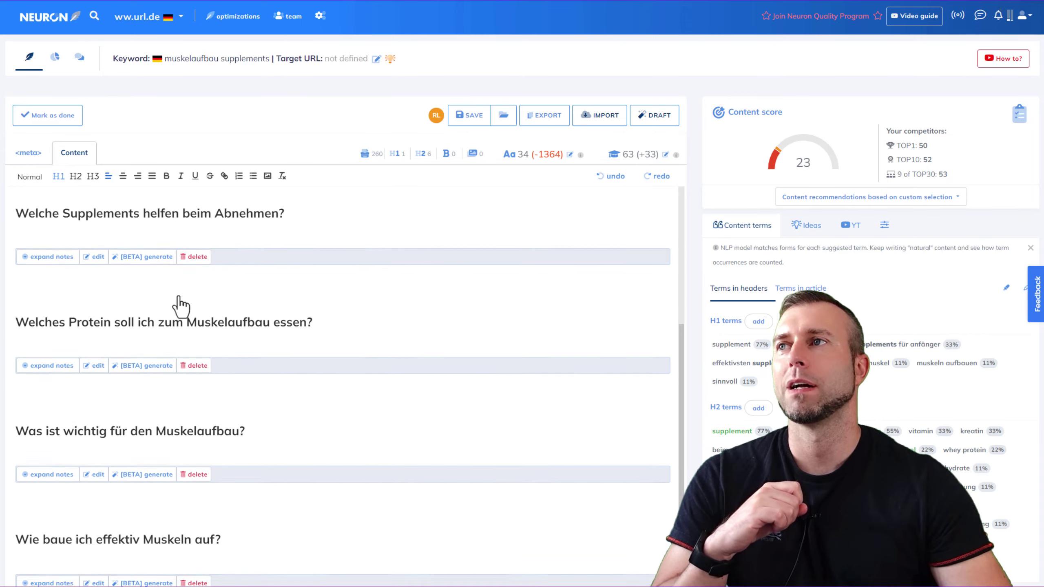
pyautogui.scroll(5, 180, 298)
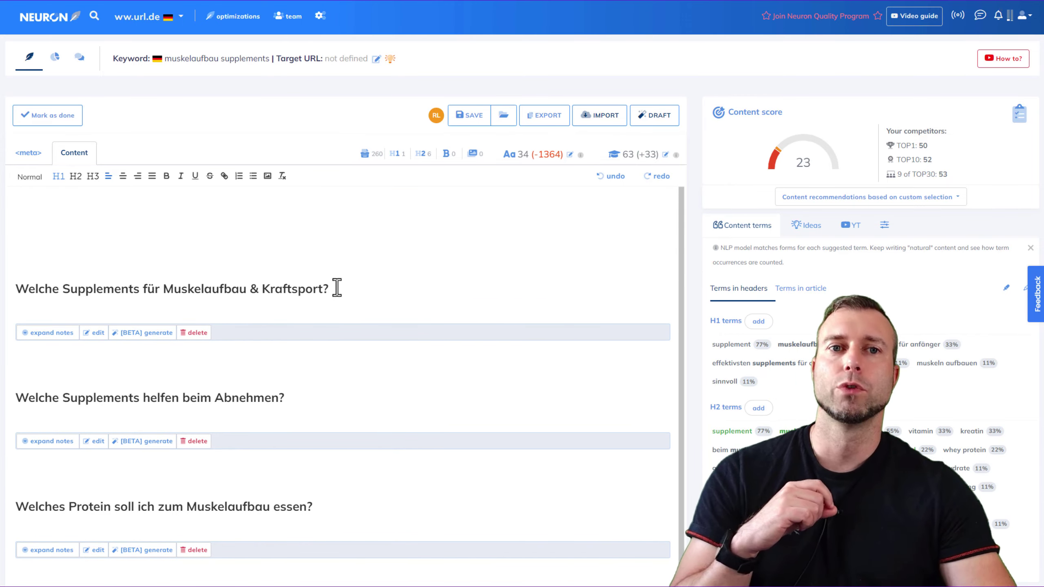
# Step: Generate an AI rephrasing of the heading "Welche Supplements für Muskelaufbau & Kraftsport?" and discard the suggestion
pyautogui.moveTo(338, 289); pyautogui.dragTo(11, 288)
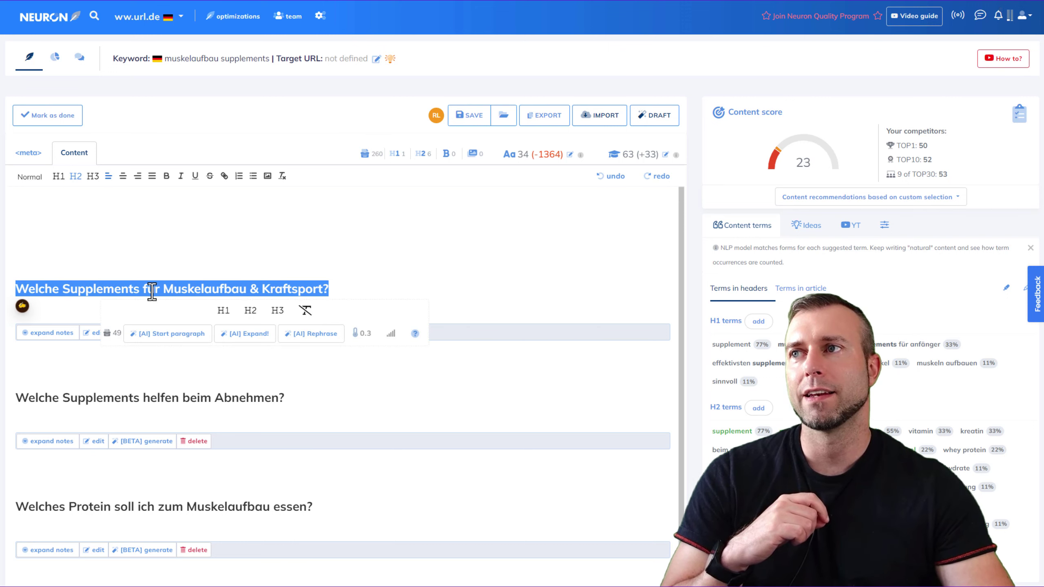
pyautogui.click(311, 333)
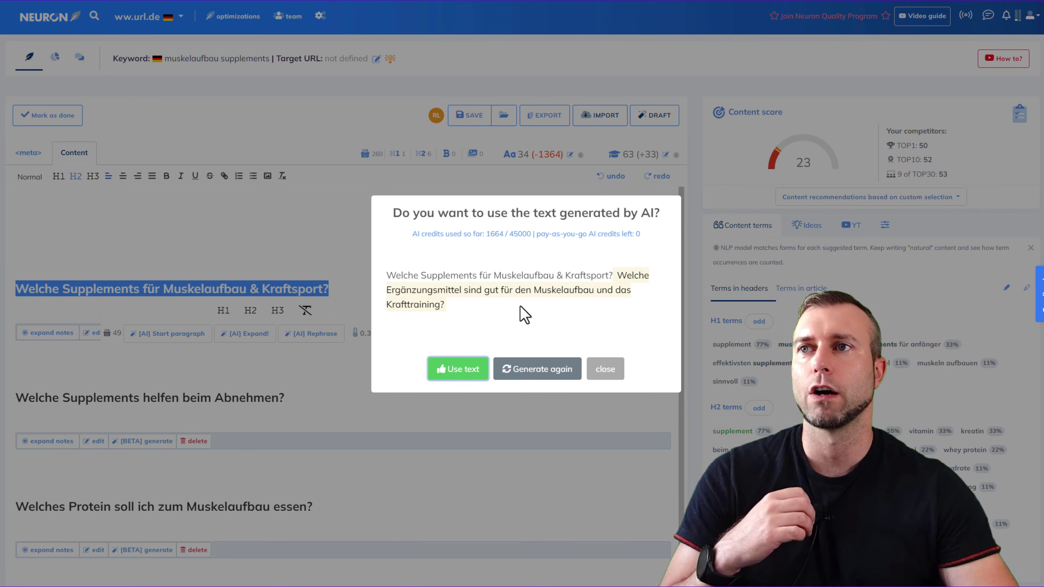
pyautogui.click(619, 375)
pyautogui.click(386, 293)
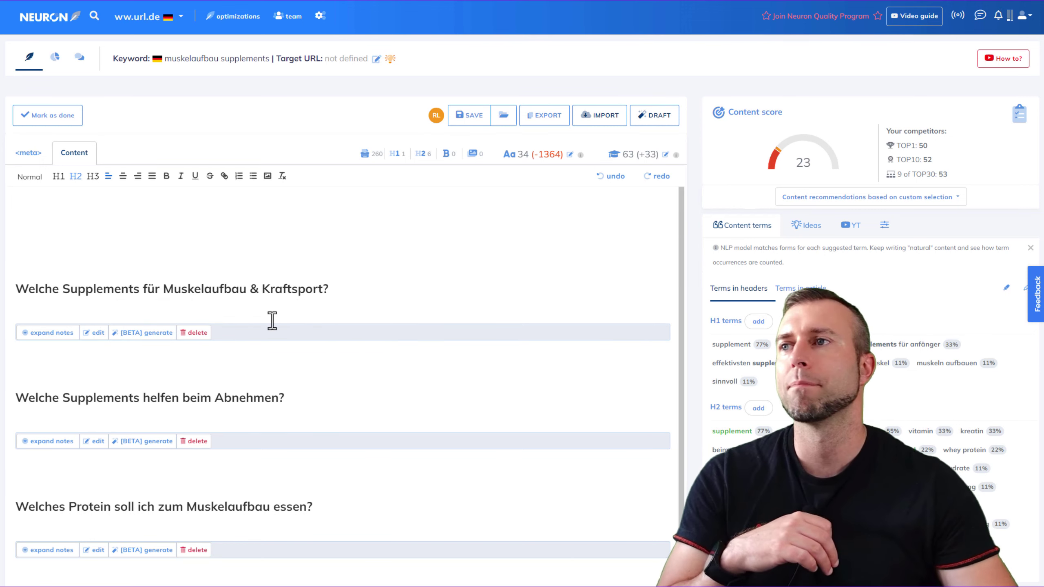
# Step: Open the AI paragraph generator for "Welche Supplements für Muskelaufbau & Kraftsport?" and check its heading and terms to include
pyautogui.click(146, 332)
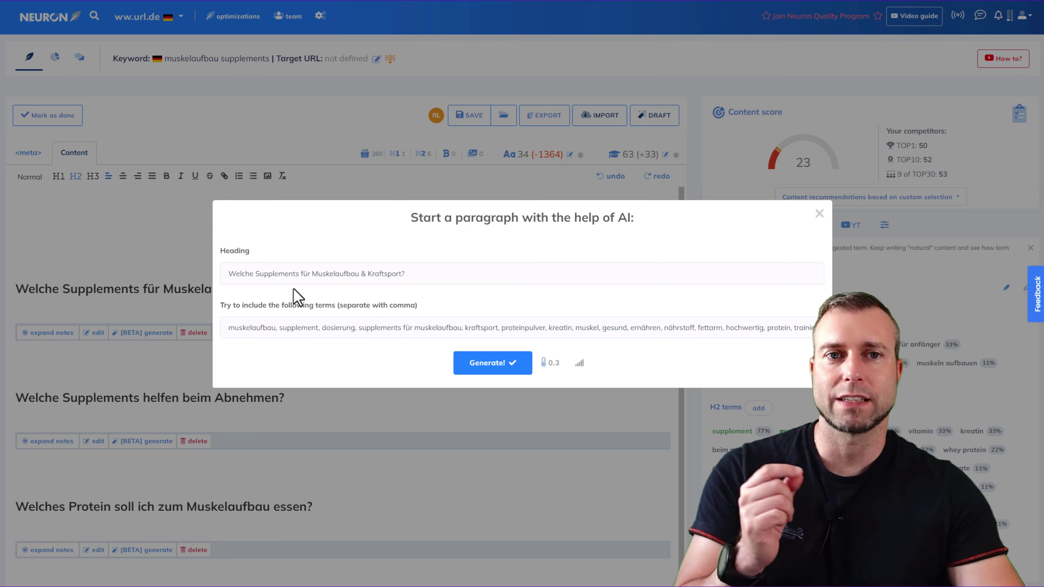
pyautogui.moveTo(434, 274)
pyautogui.mouseDown()
pyautogui.moveTo(224, 274)
pyautogui.moveTo(439, 277)
pyautogui.mouseUp()
pyautogui.click(434, 282)
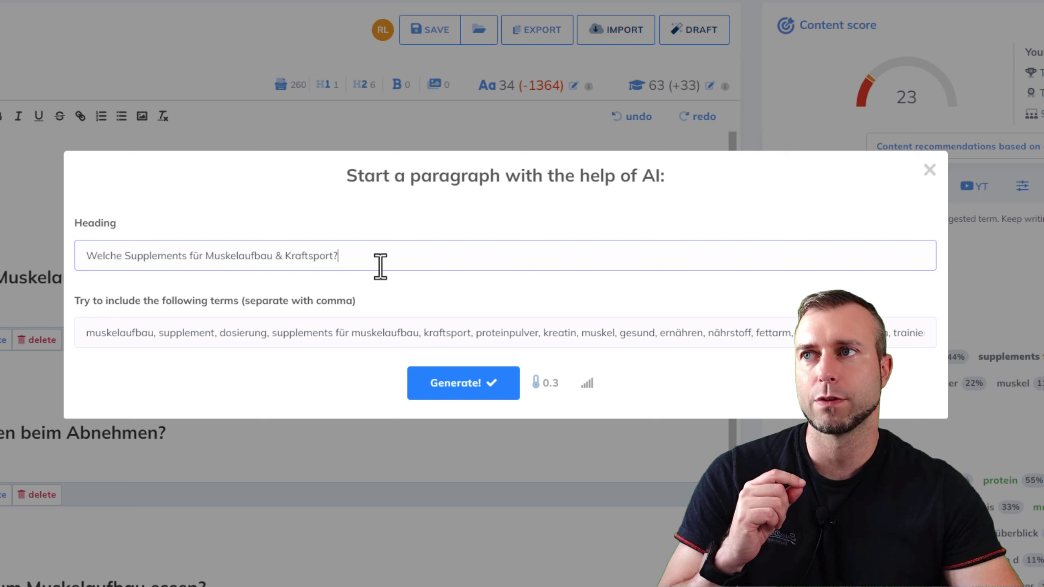
pyautogui.click(92, 335)
pyautogui.moveTo(87, 335); pyautogui.dragTo(157, 335)
pyautogui.click(211, 335)
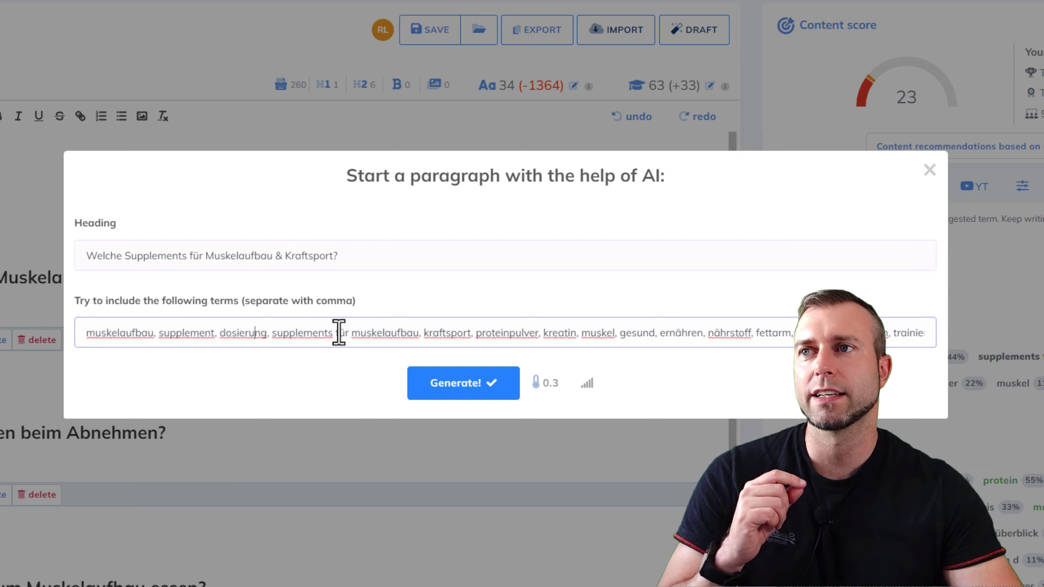
pyautogui.click(401, 332)
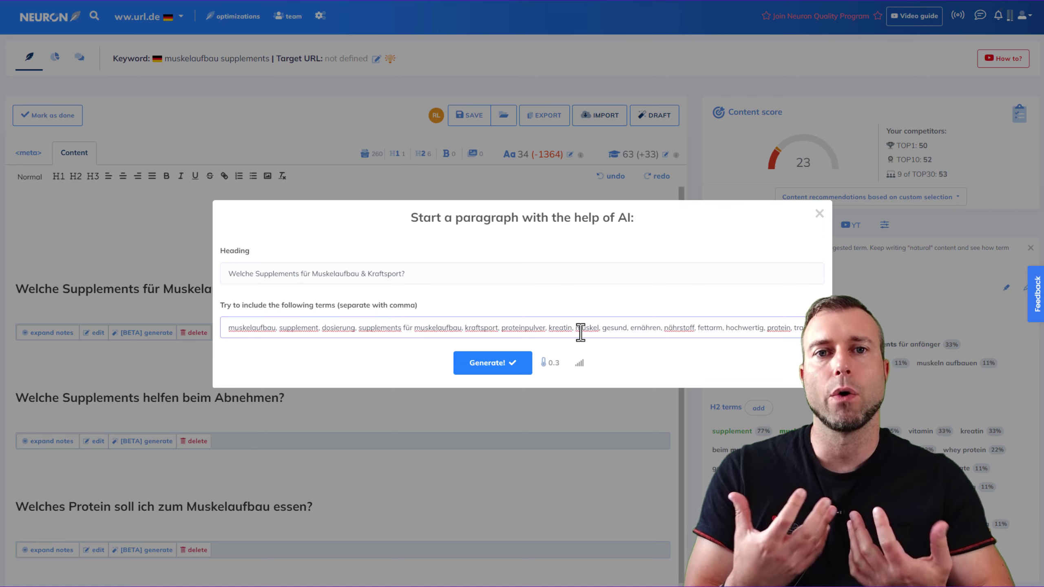
# Step: Select a generation temperature of 0.3, generate the AI paragraph and use the text below the first heading
pyautogui.click(581, 366)
pyautogui.click(493, 352)
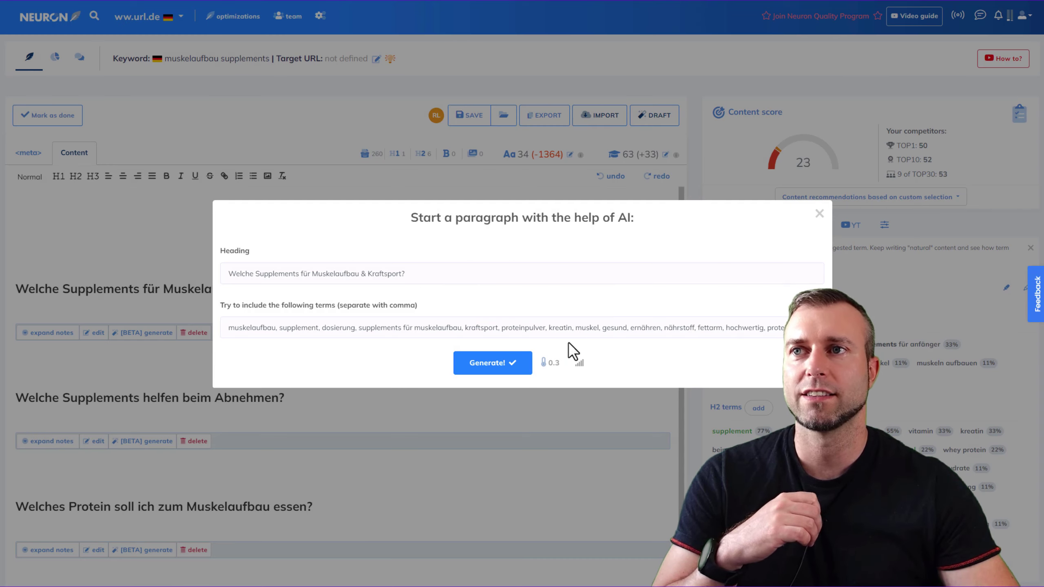
pyautogui.click(551, 364)
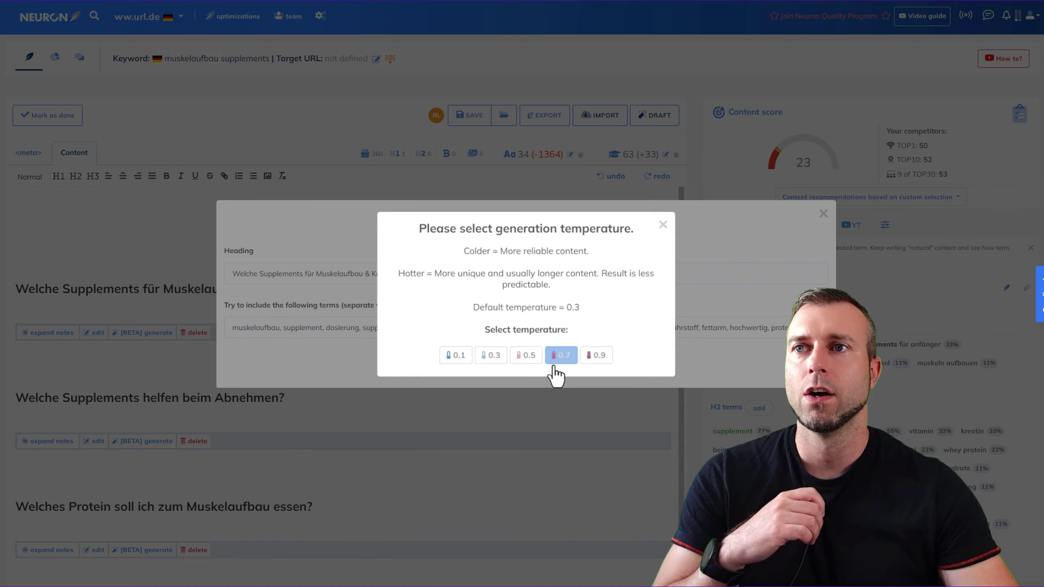
pyautogui.click(494, 359)
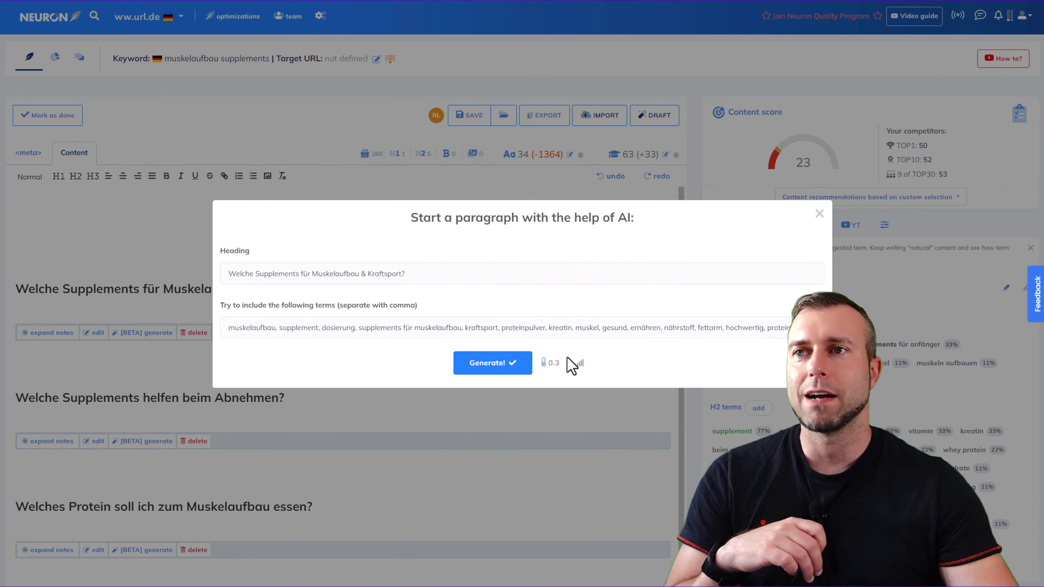
pyautogui.click(502, 368)
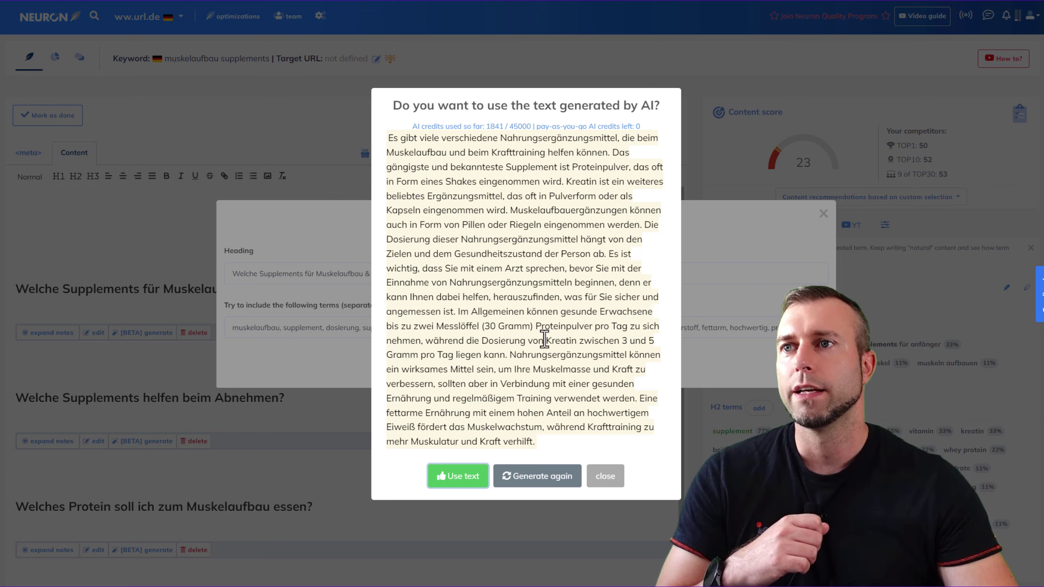
pyautogui.click(471, 480)
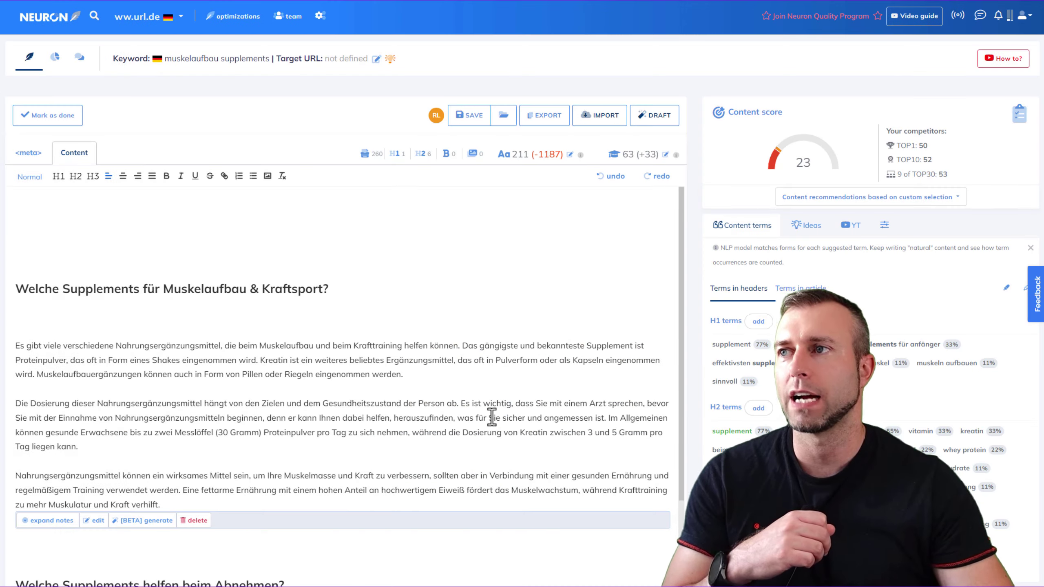
# Step: Generate an AI paragraph for "Welche Supplements helfen beim Abnehmen?" with the prefilled terms and use its text in the article
pyautogui.scroll(-5, 458, 329)
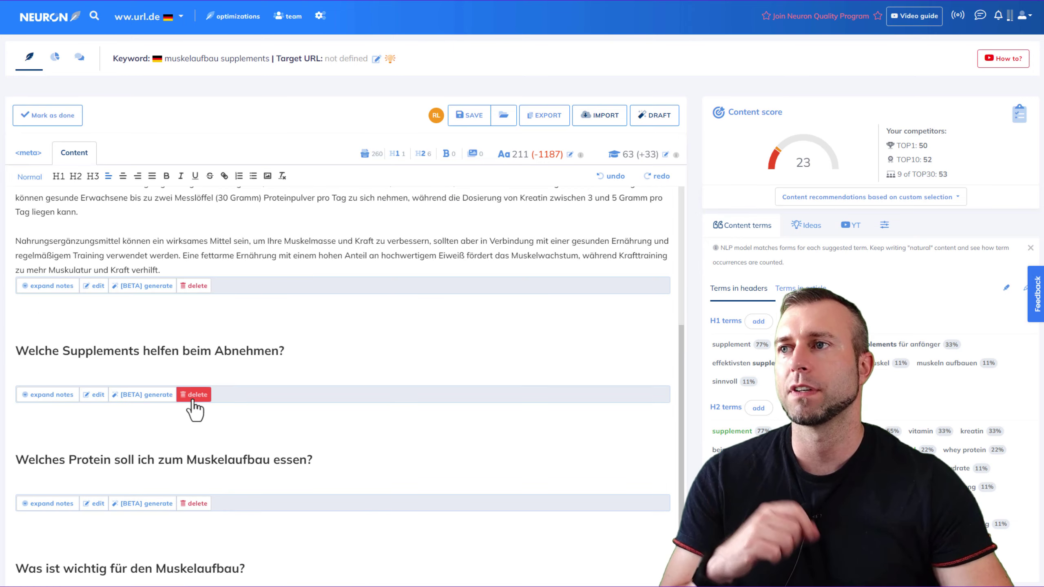
pyautogui.click(146, 396)
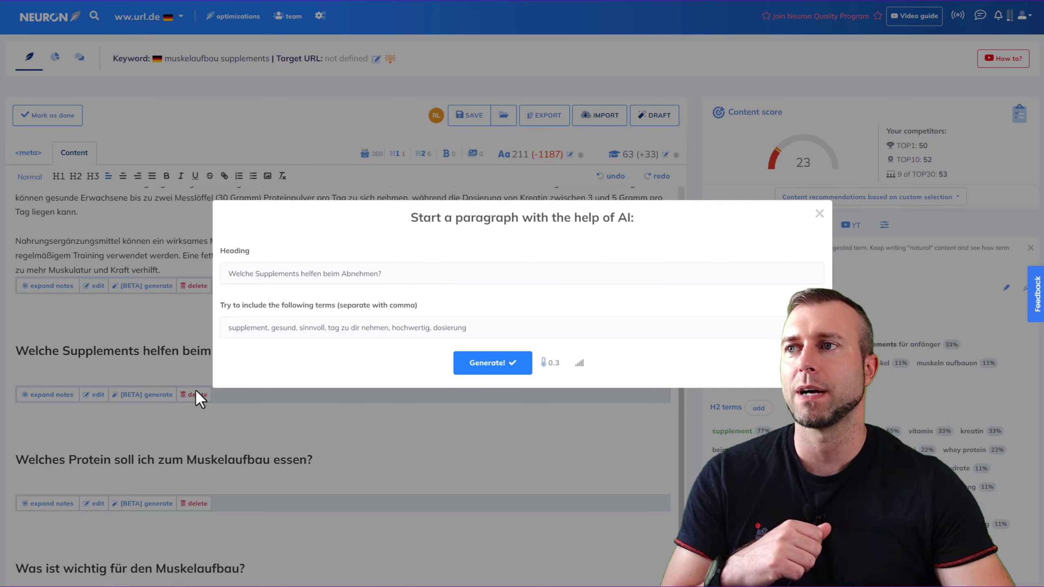
pyautogui.click(488, 366)
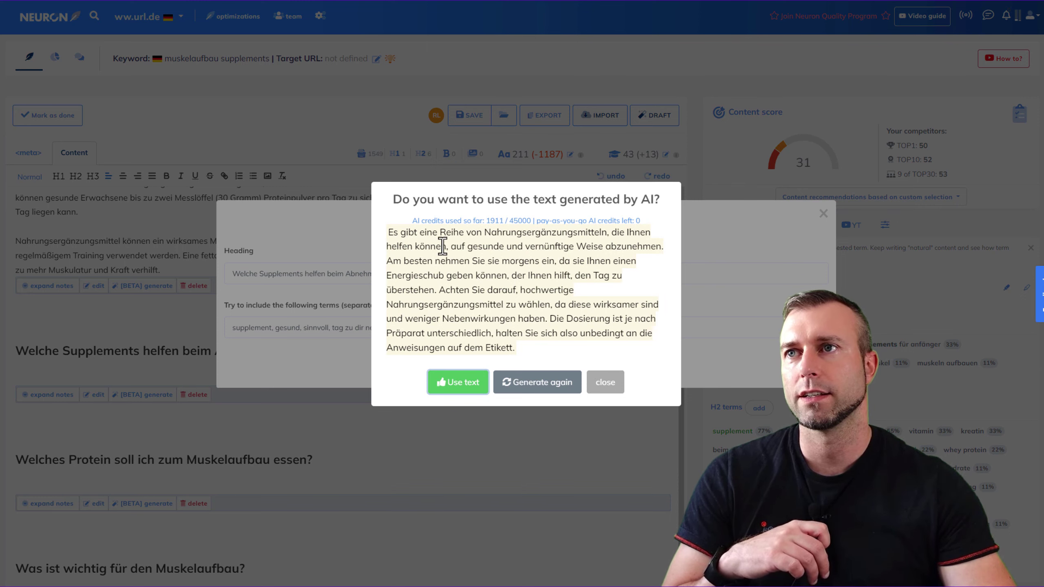
pyautogui.click(469, 383)
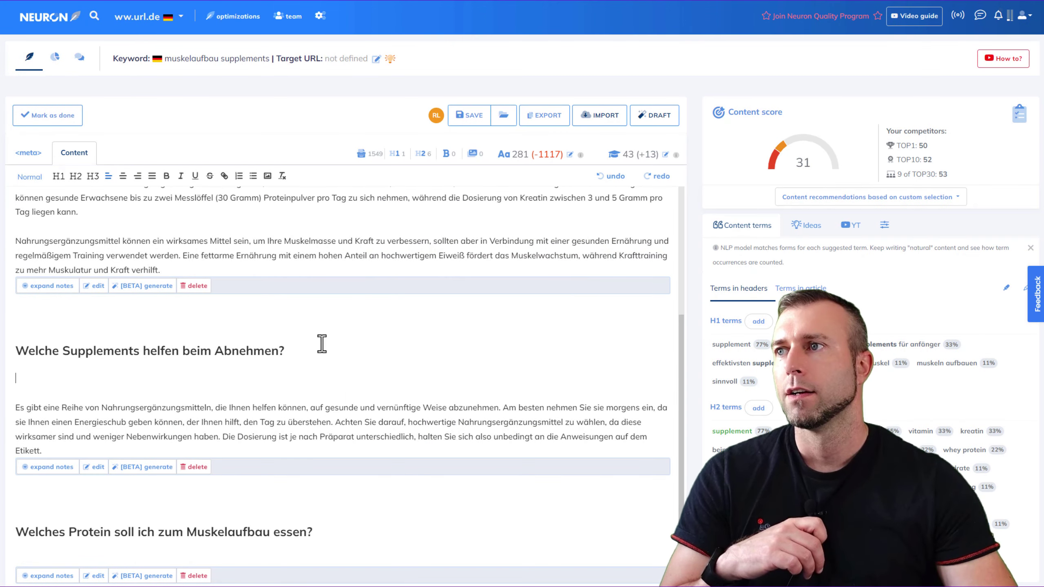
# Step: Remove the empty lines between heading and generated text in the "Abnehmen" section and the "Muskelaufbau & Kraftsport" section
pyautogui.click(157, 381)
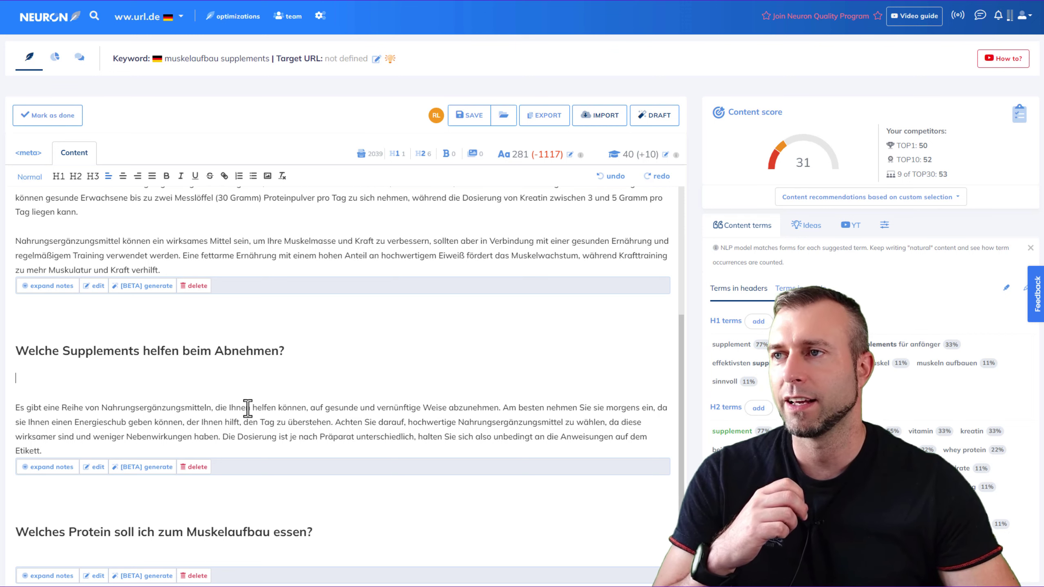
pyautogui.click(16, 407)
pyautogui.press('BackSpace')
pyautogui.press('BackSpace')
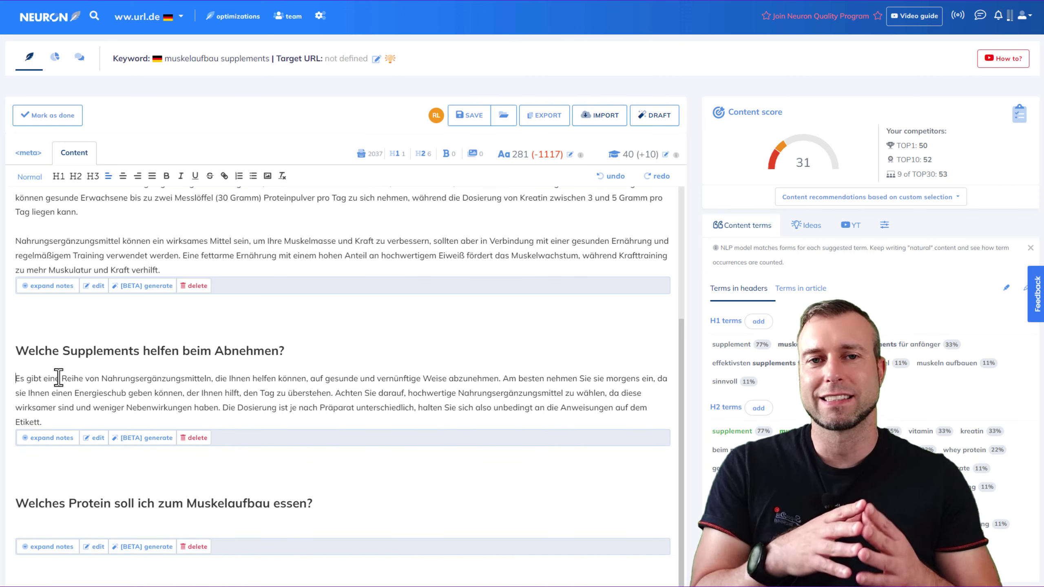
pyautogui.scroll(4, 93, 326)
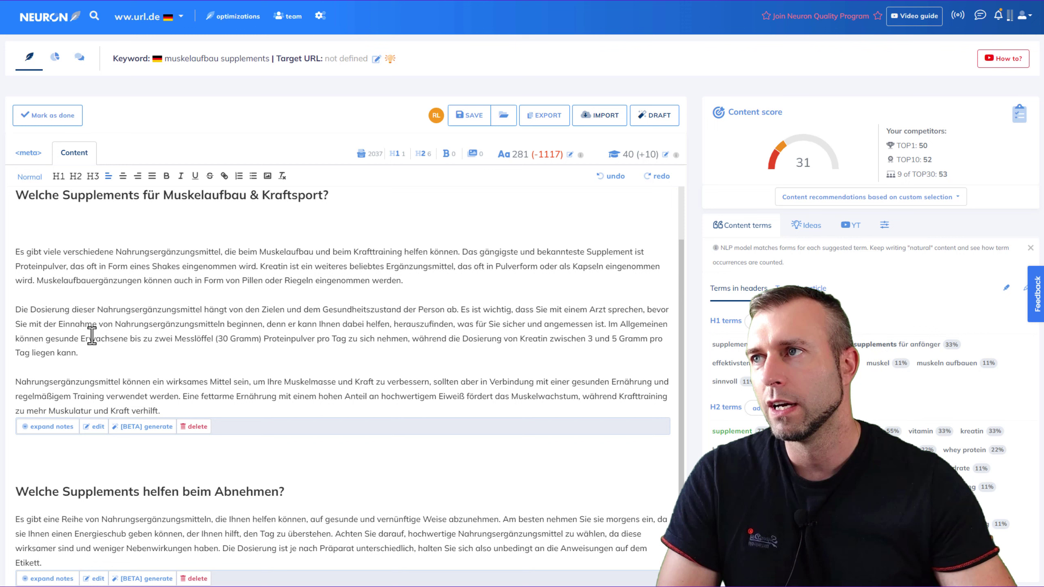
pyautogui.click(17, 251)
pyautogui.press('BackSpace')
pyautogui.press('BackSpace')
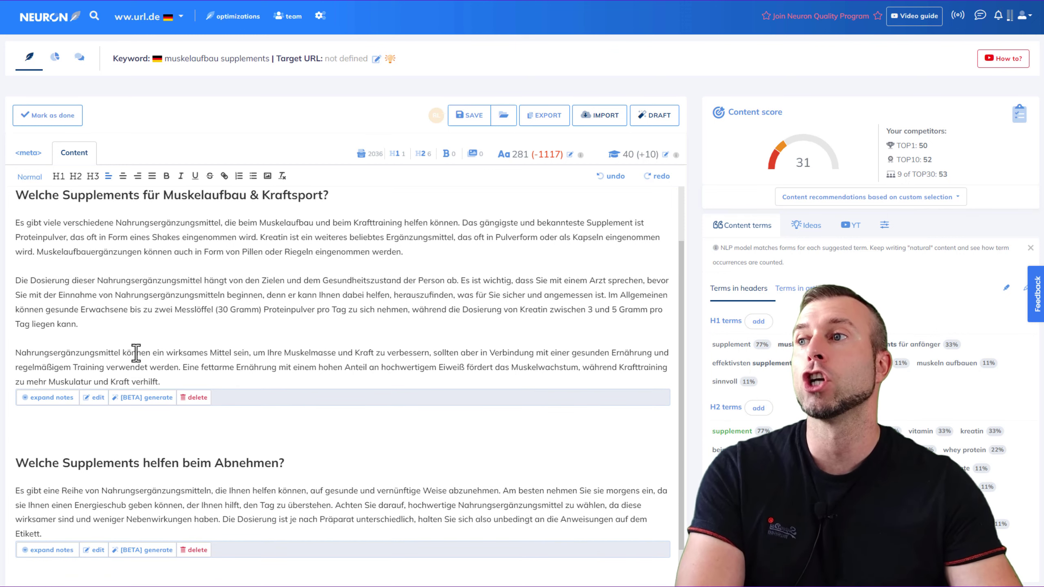
# Step: Generate an AI paragraph for "Welches Protein soll ich zum Muskelaufbau essen?" with the prefilled terms and use its text in the article
pyautogui.scroll(-7, 50, 424)
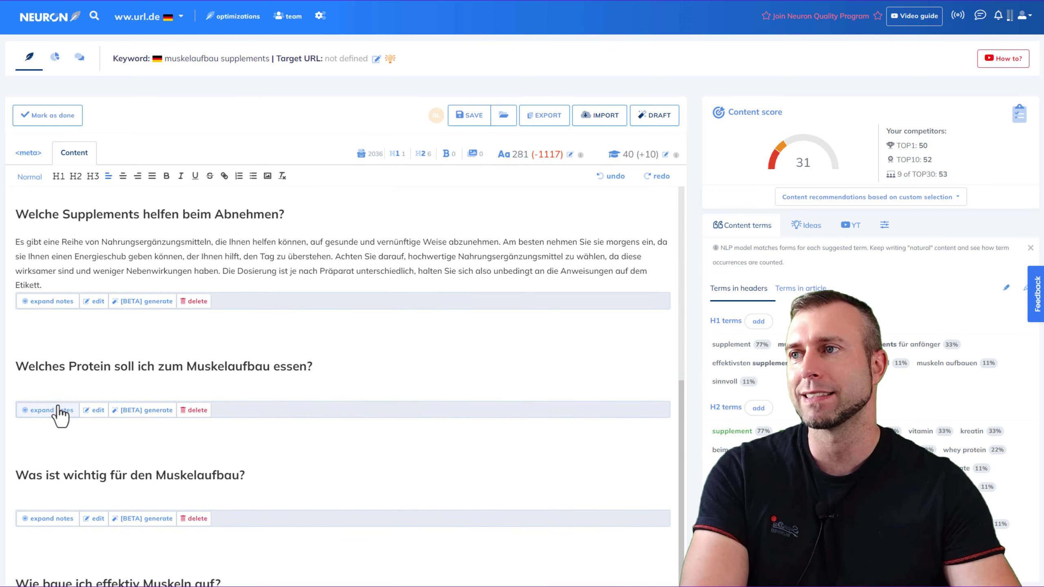
pyautogui.scroll(8, 89, 325)
pyautogui.scroll(-7, 128, 361)
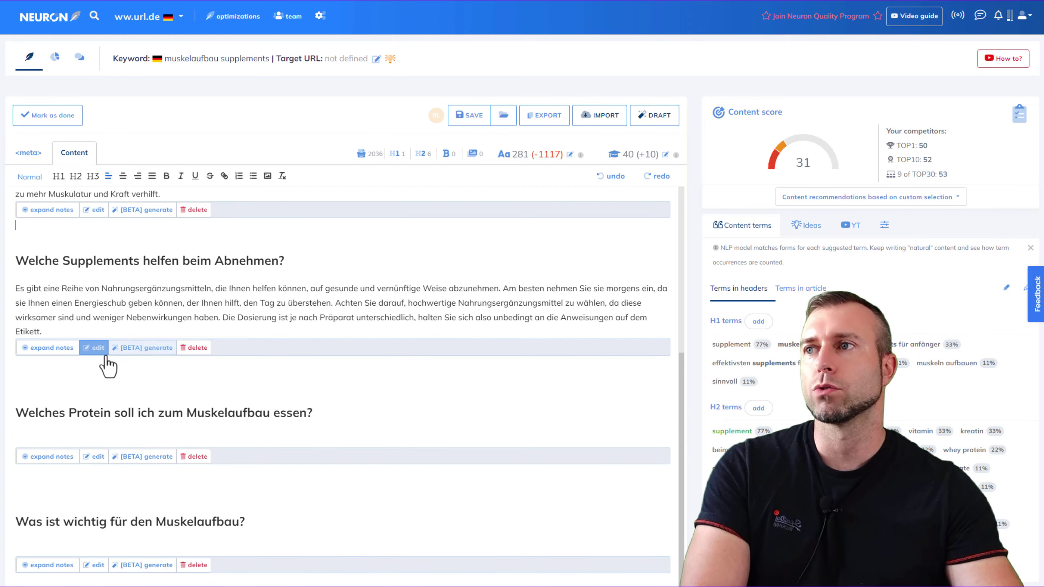
pyautogui.click(155, 457)
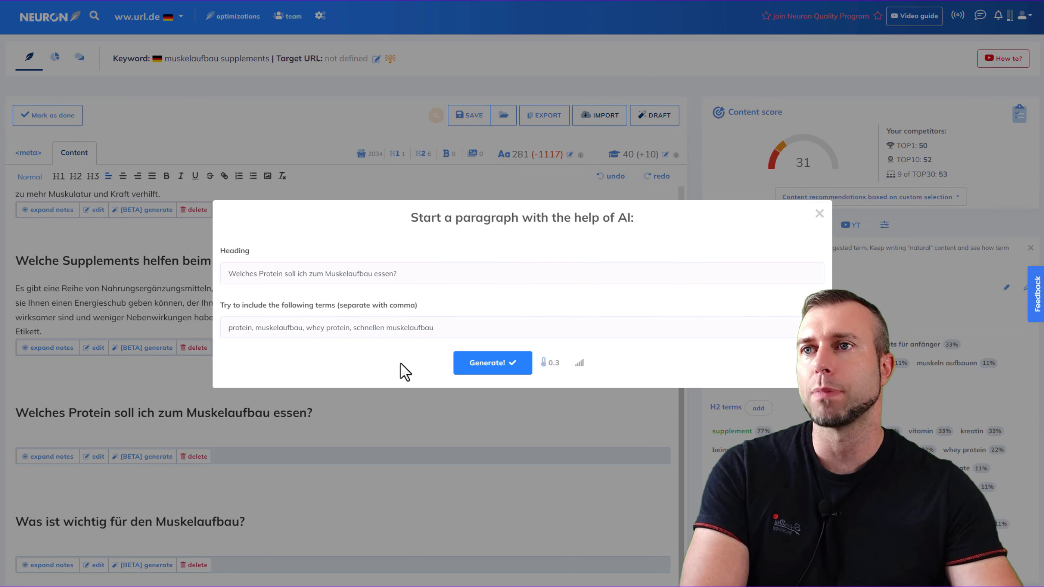
pyautogui.click(477, 369)
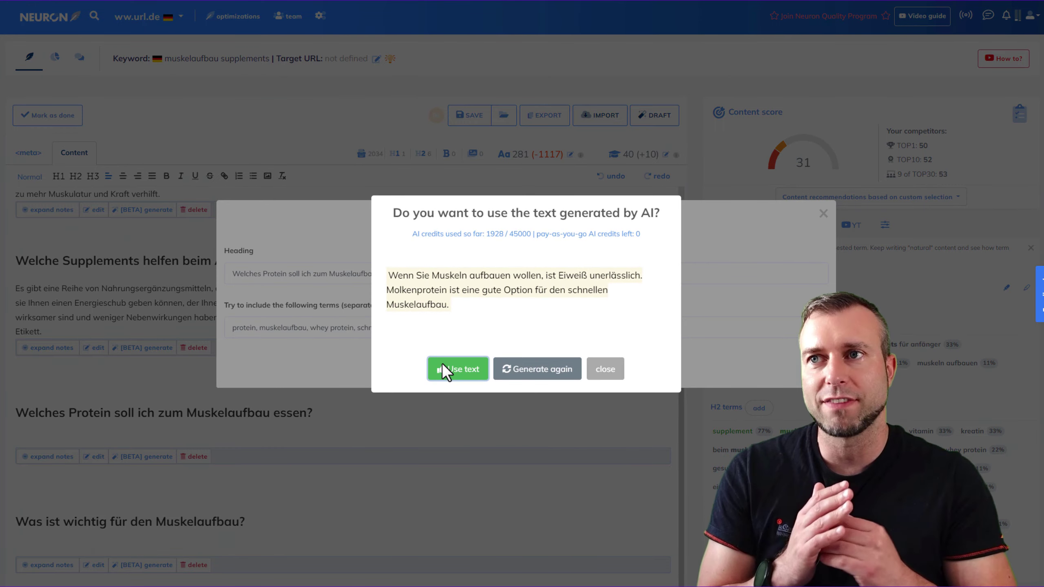
pyautogui.click(463, 370)
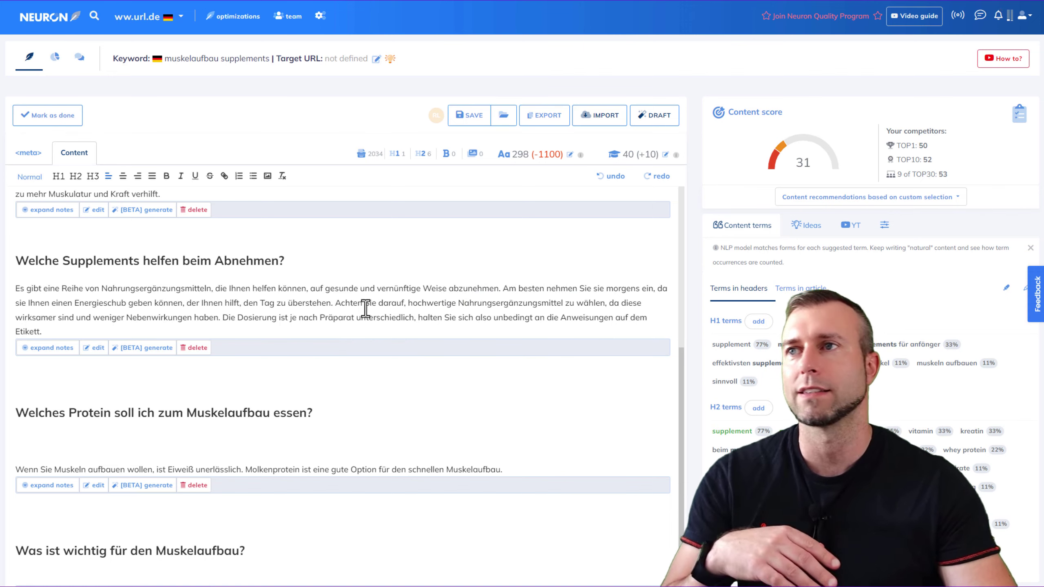
# Step: Try to lengthen the generated text under "Welches Protein soll ich zum Muskelaufbau essen?" with the AI Expand function
pyautogui.scroll(-2, 428, 362)
pyautogui.moveTo(504, 375); pyautogui.dragTo(15, 376)
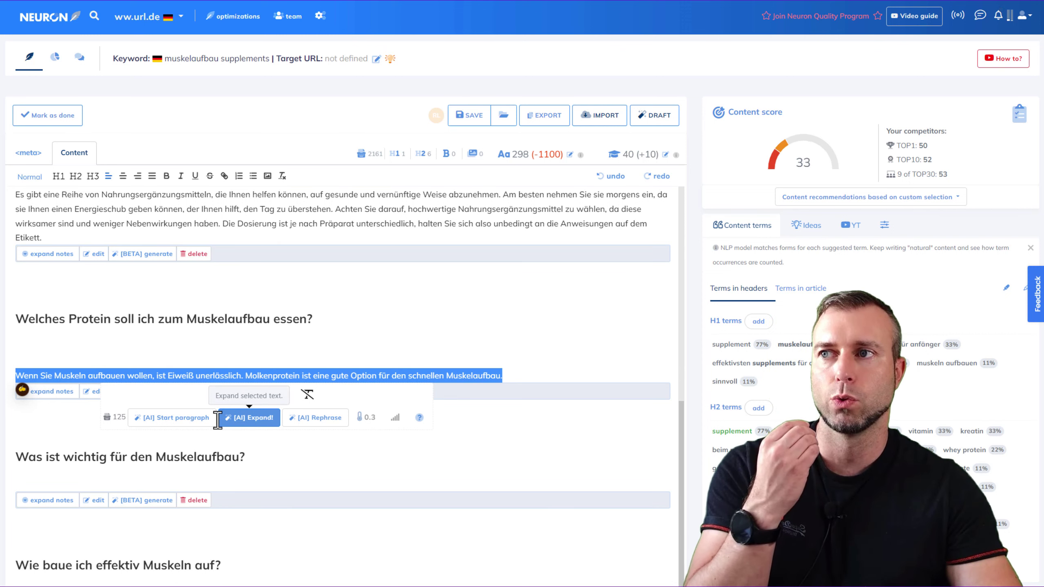
pyautogui.click(260, 424)
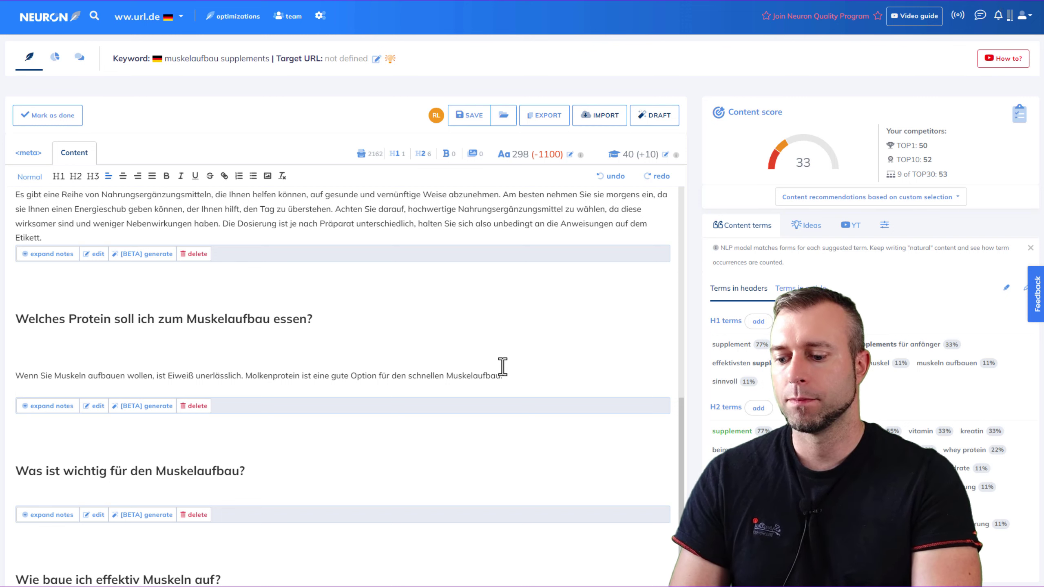
# Step: Add the line "Das sind die besten Supplements für Muskelaufbau" below the protein paragraph, expand it with AI and use the generated text
pyautogui.write('Das sind die besten Supplements f')
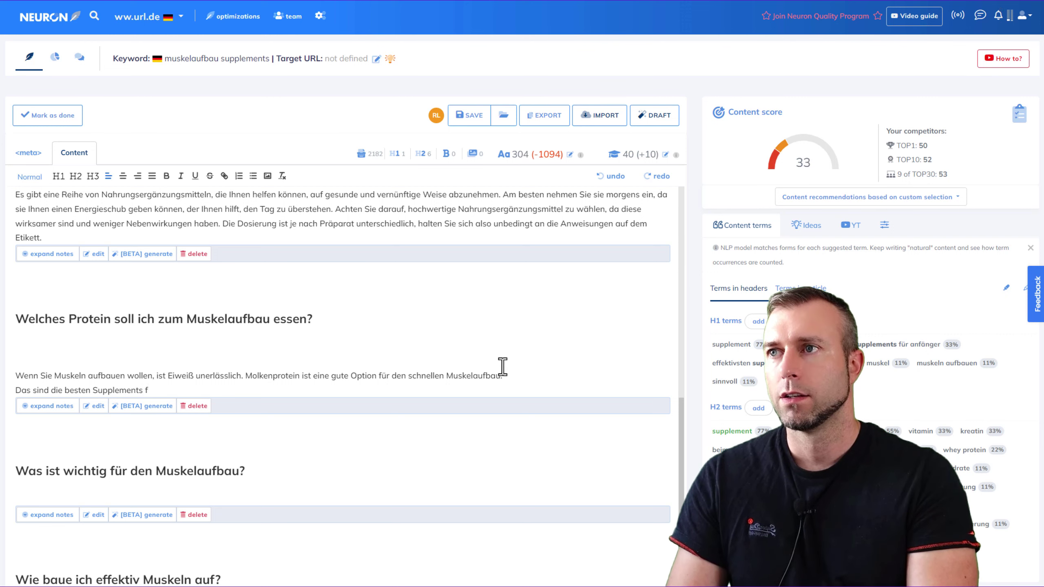
pyautogui.write('ür Muskel')
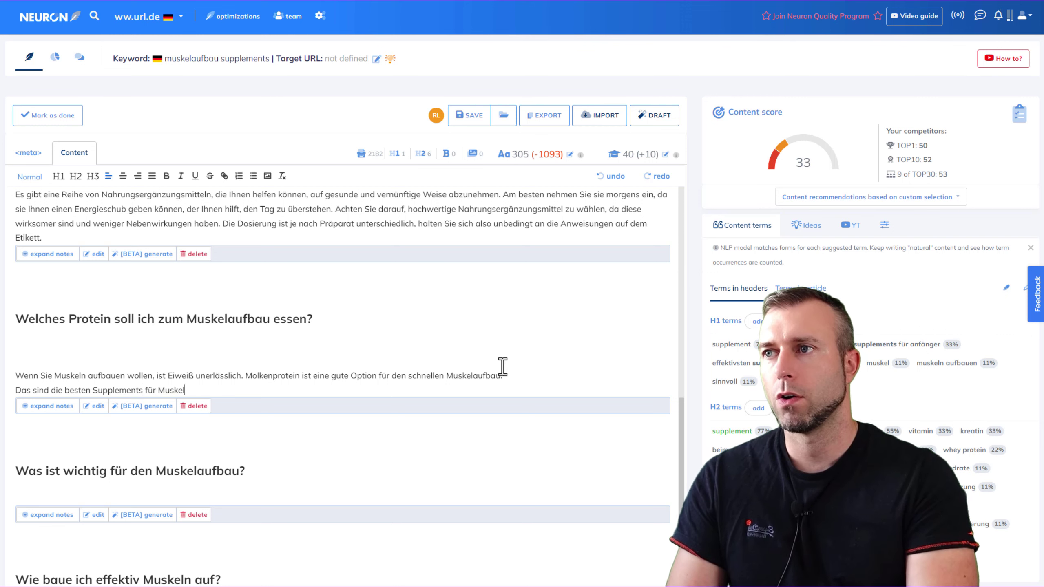
pyautogui.write('aufbau')
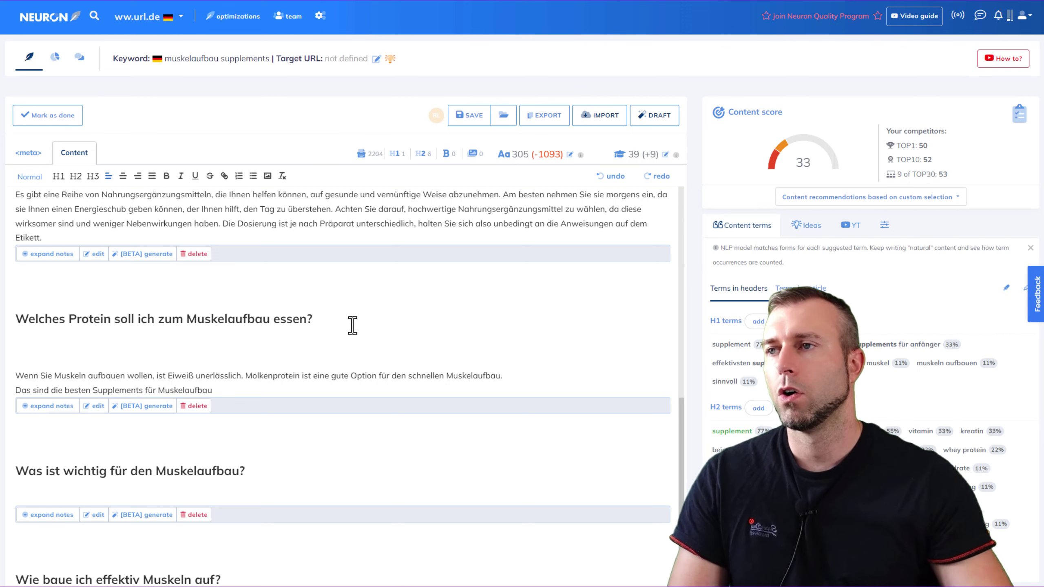
pyautogui.moveTo(218, 391); pyautogui.dragTo(11, 395)
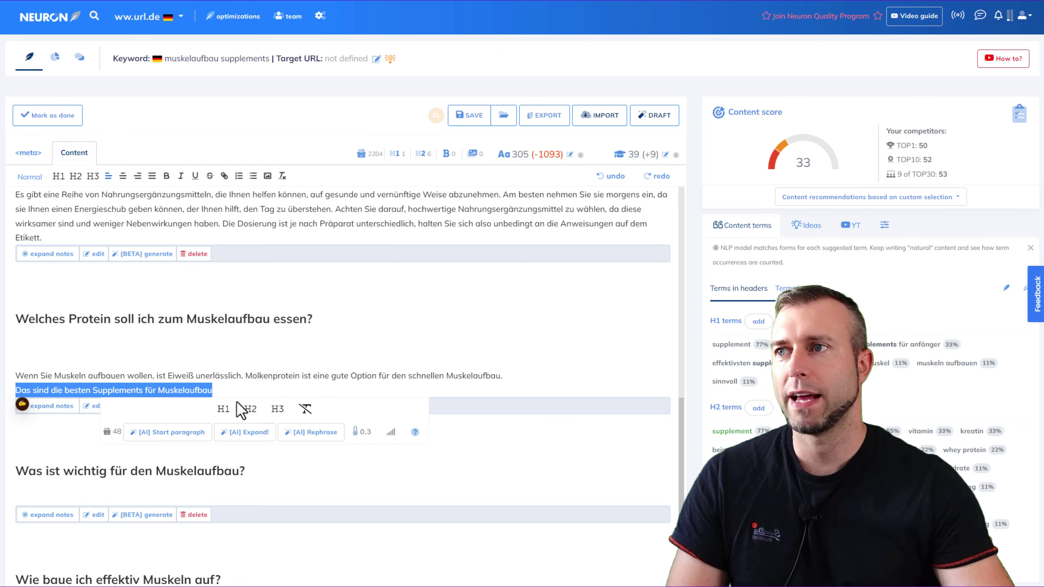
pyautogui.click(246, 432)
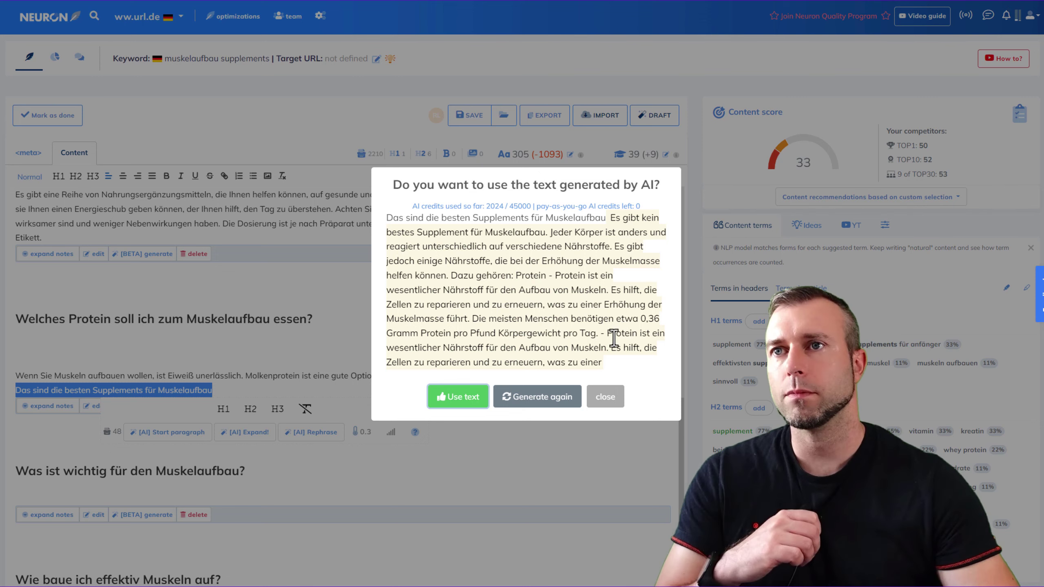
pyautogui.click(458, 396)
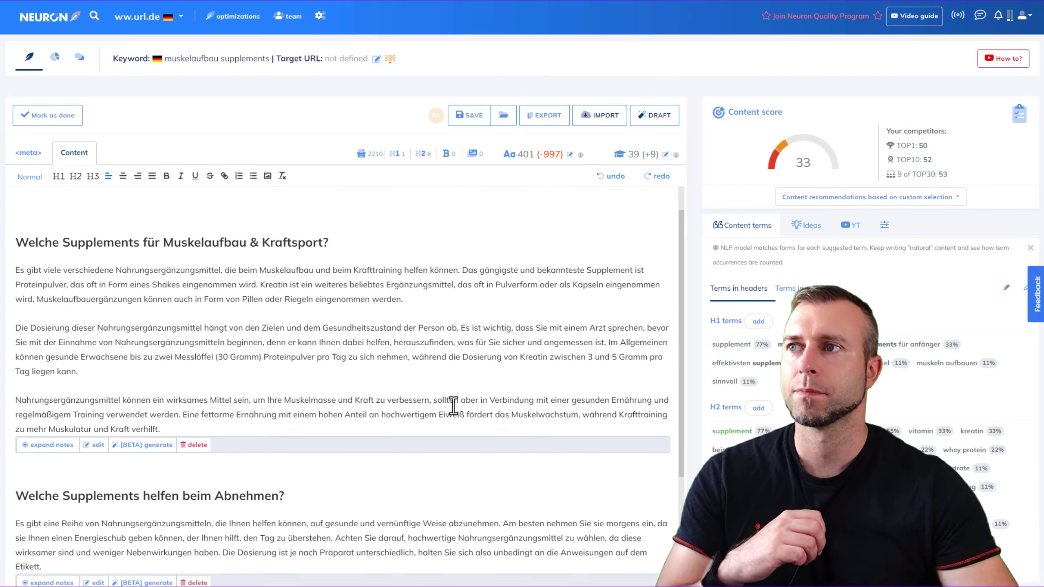
# Step: Write the H1 heading "Die besten Muskelaufbau Supplements" at the beginning of the article
pyautogui.scroll(3, 460, 407)
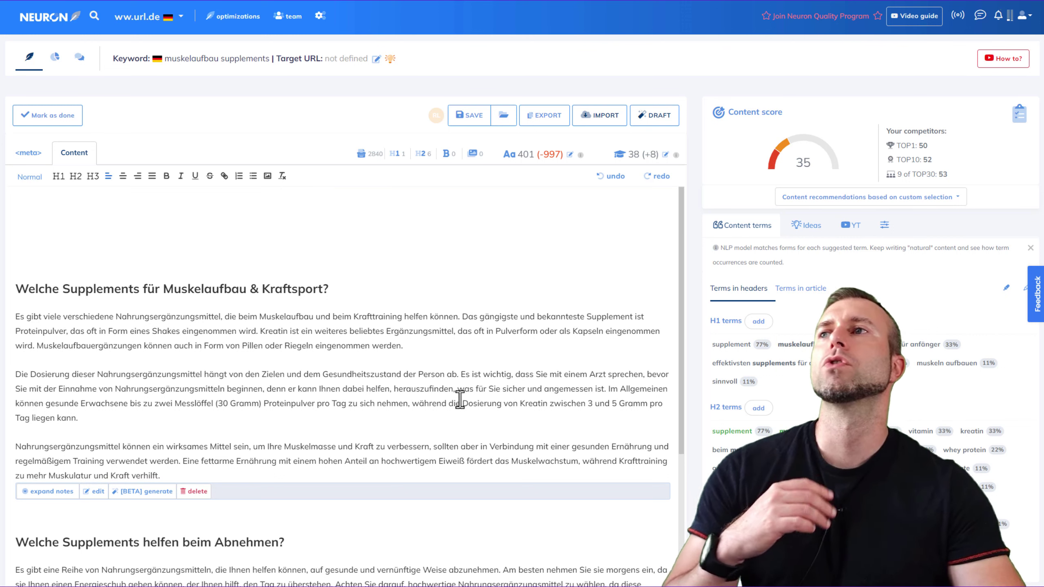
pyautogui.click(67, 214)
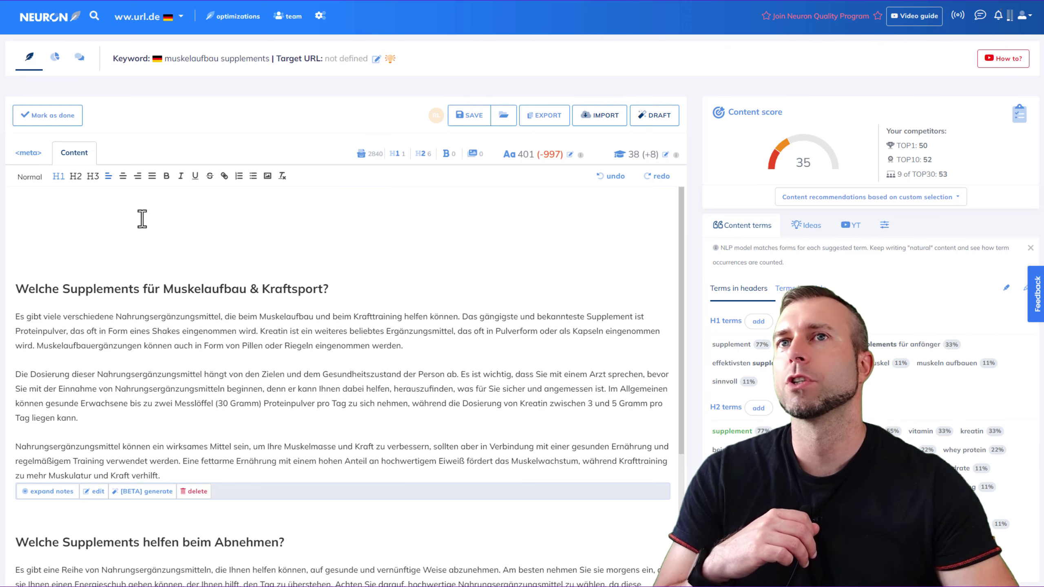
pyautogui.write('Muskel')
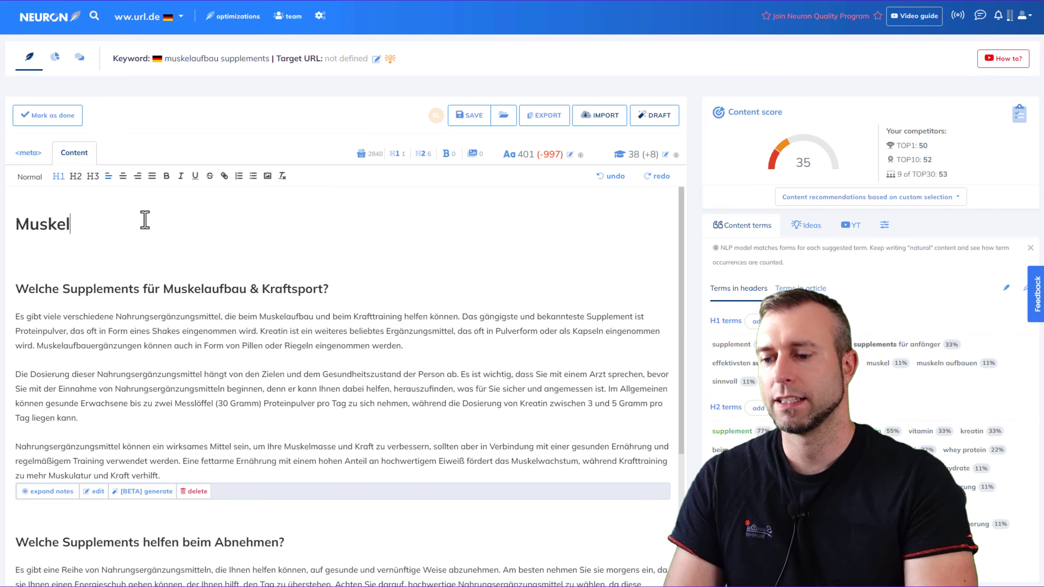
pyautogui.write('aufbau Supp')
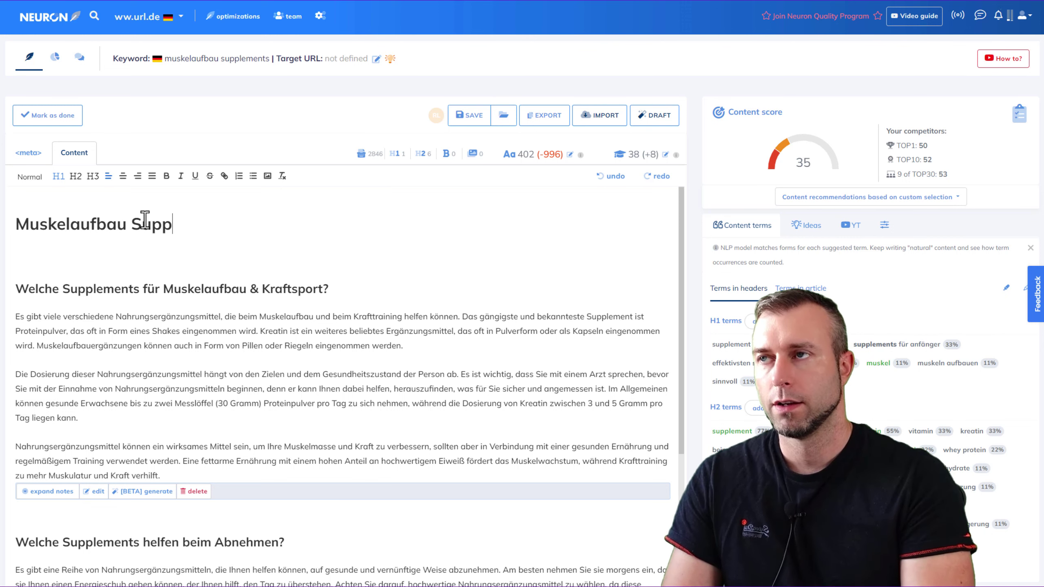
pyautogui.write('lements')
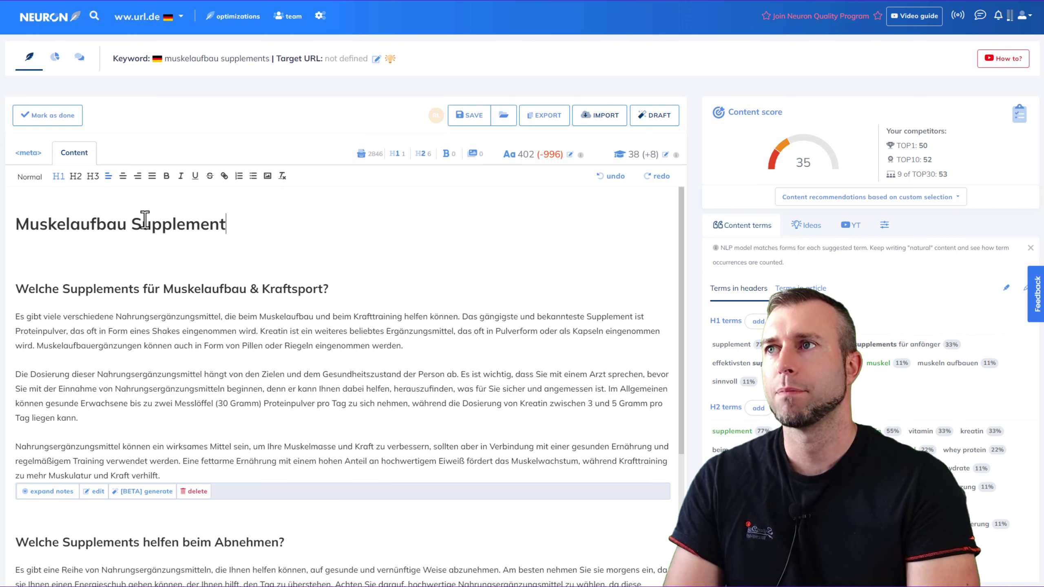
pyautogui.click(17, 224)
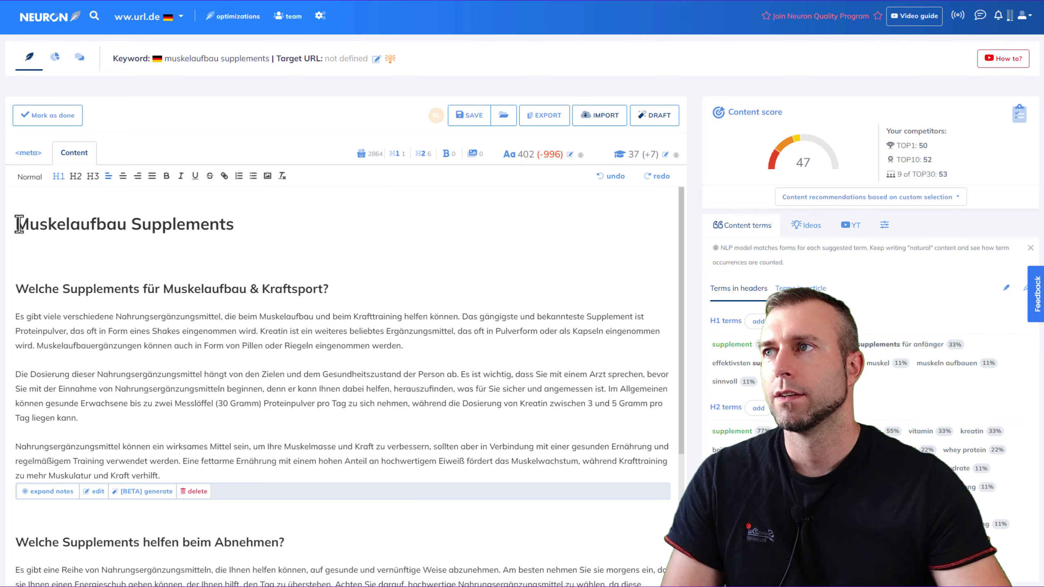
pyautogui.write('Die besten')
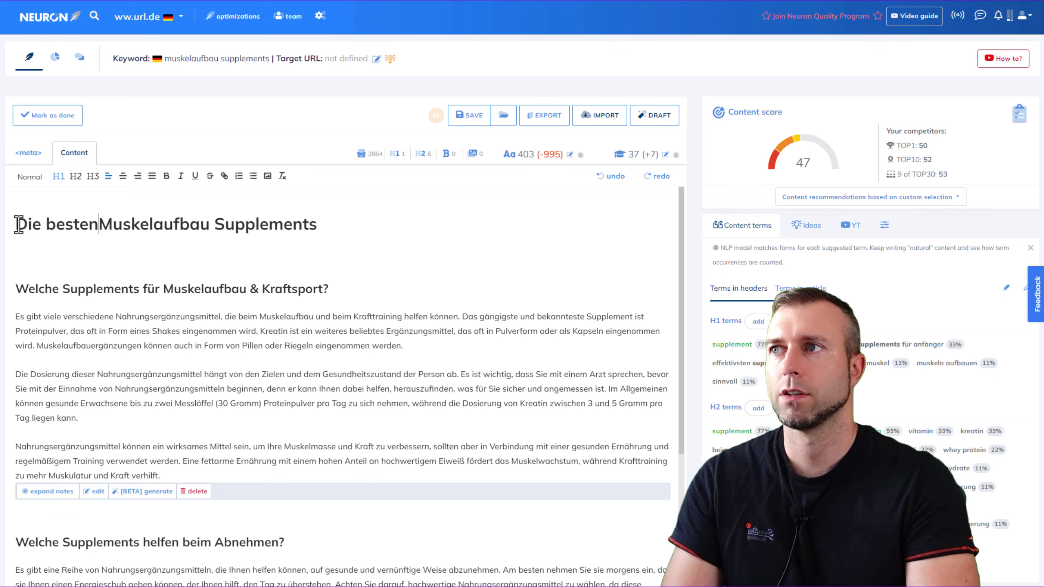
pyautogui.click(204, 227)
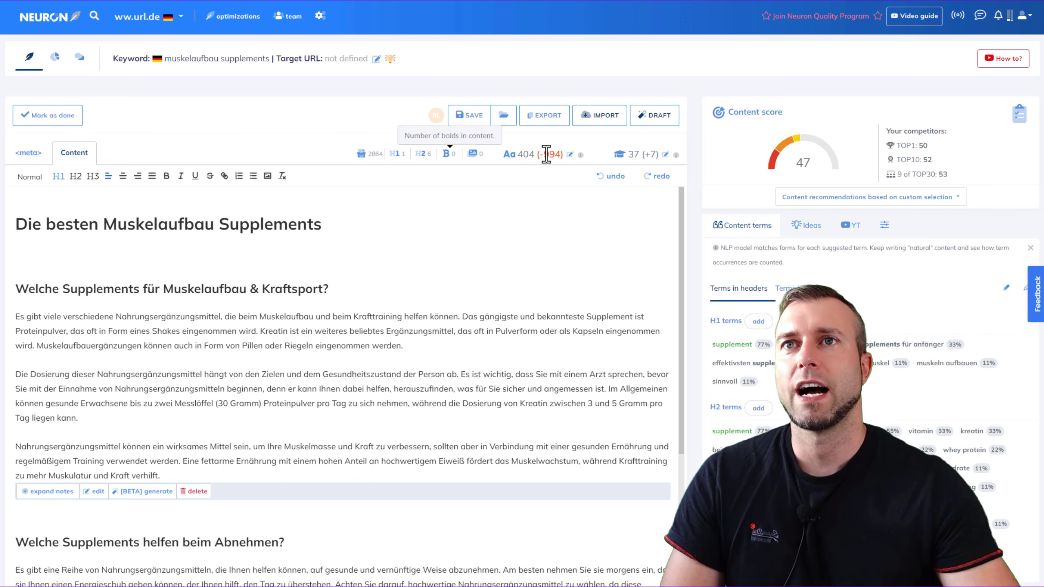
pyautogui.click(22, 255)
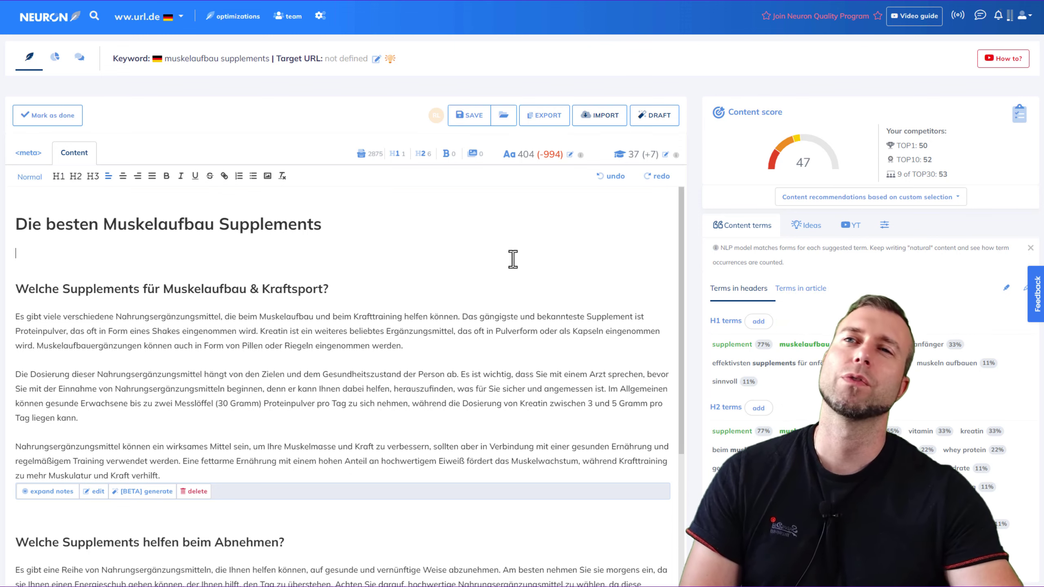
# Step: Export the finished article to the clipboard as formatted text
pyautogui.scroll(-5, 511, 259)
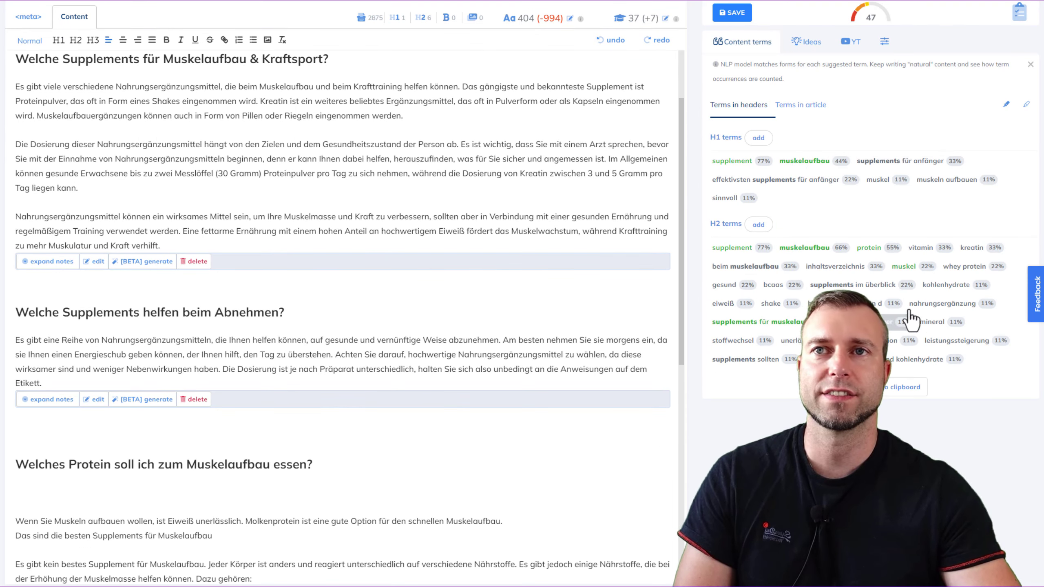
pyautogui.scroll(3, 781, 313)
pyautogui.scroll(-5, 500, 343)
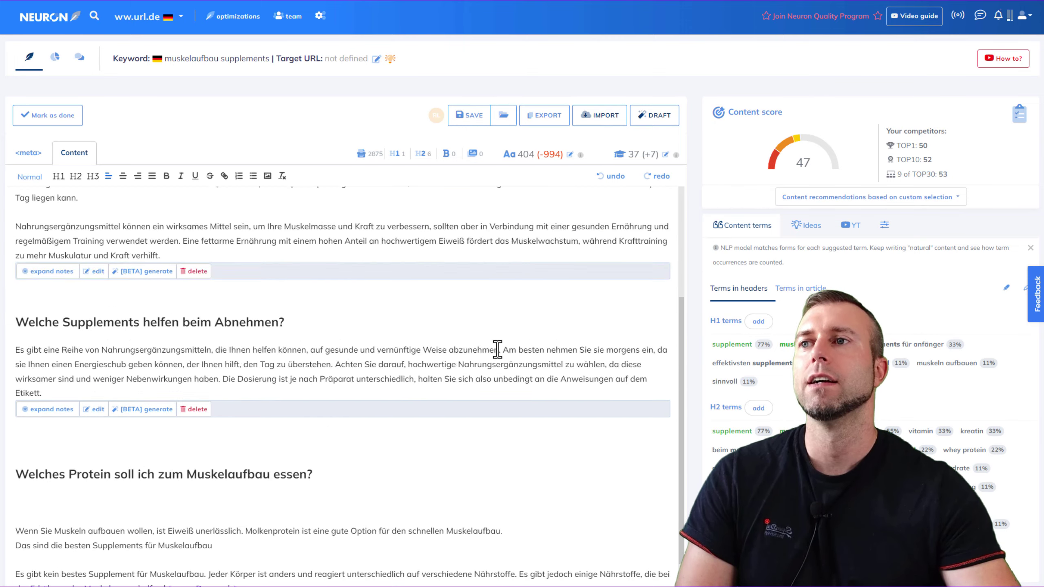
pyautogui.scroll(10, 498, 348)
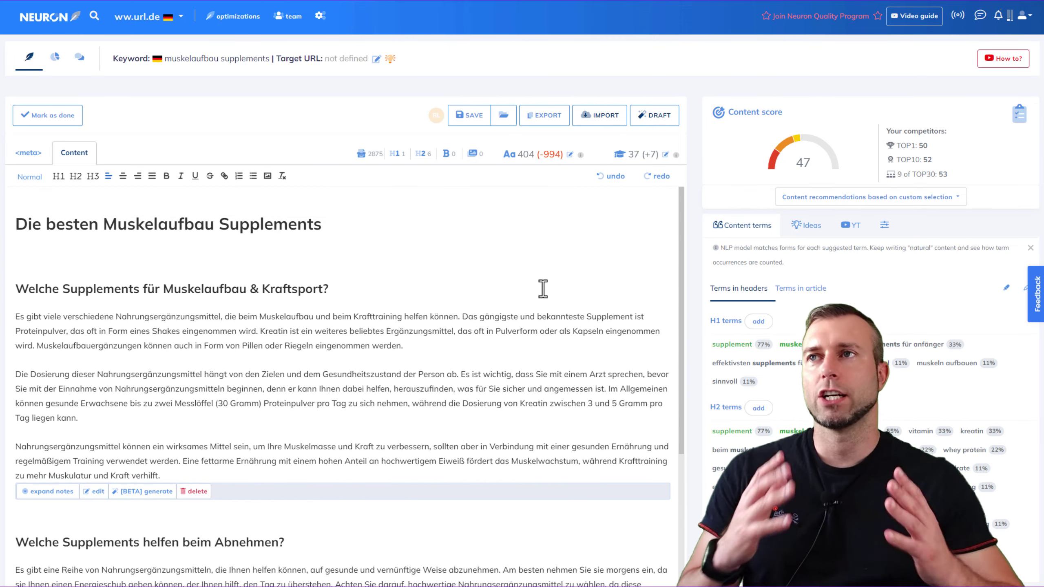
pyautogui.click(547, 120)
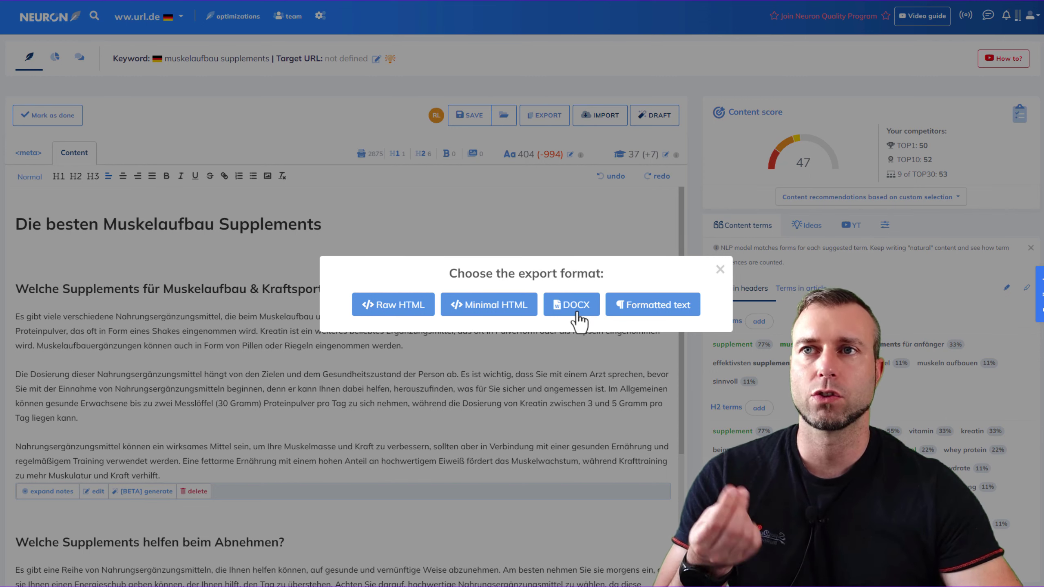
pyautogui.click(632, 315)
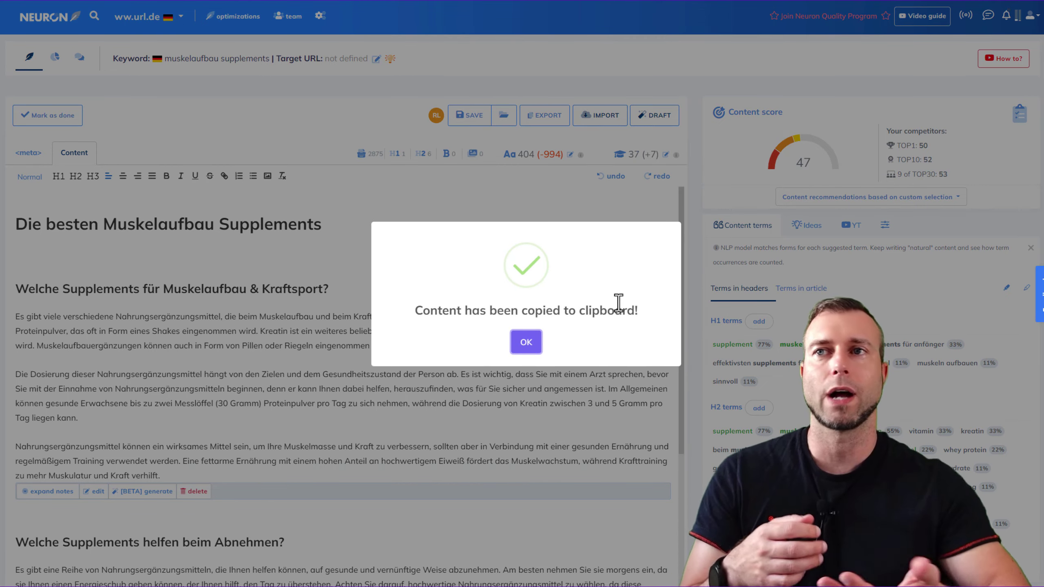
pyautogui.click(526, 342)
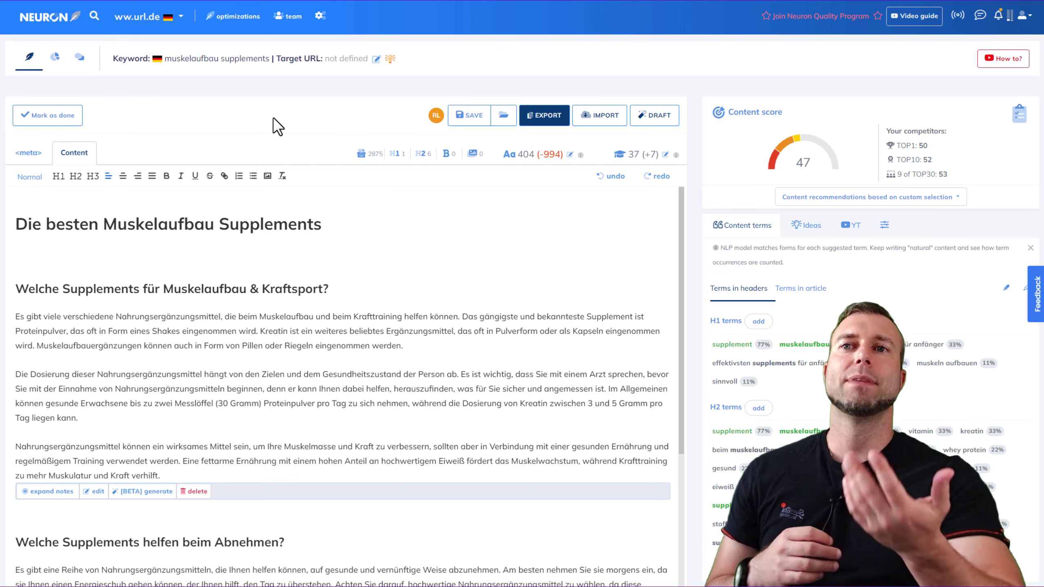
# Step: Open the project's team access page, check the permission and sharing options for adding a user, and close the form
pyautogui.scroll(-3, 641, 291)
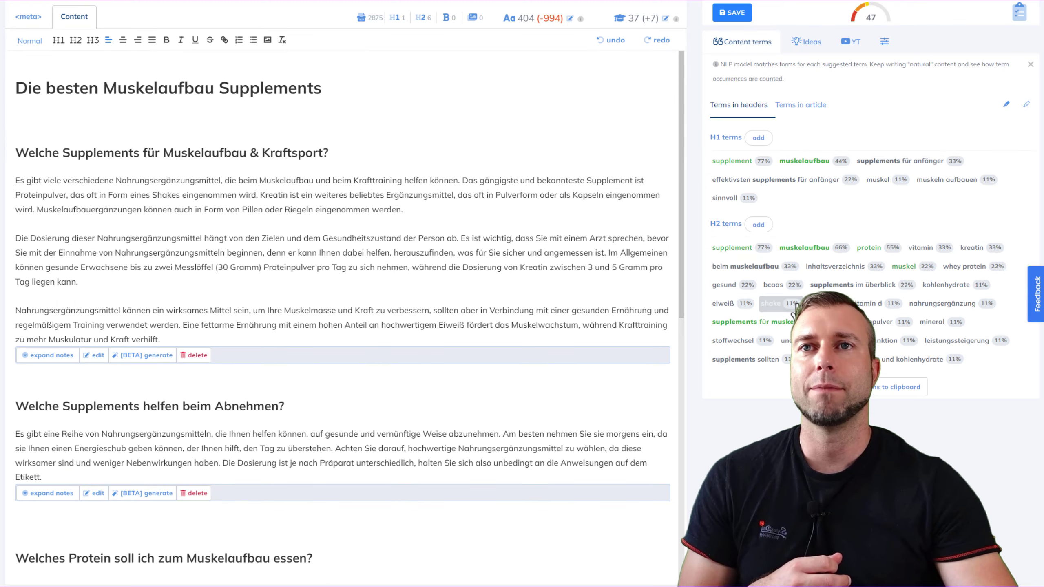
pyautogui.scroll(3, 781, 312)
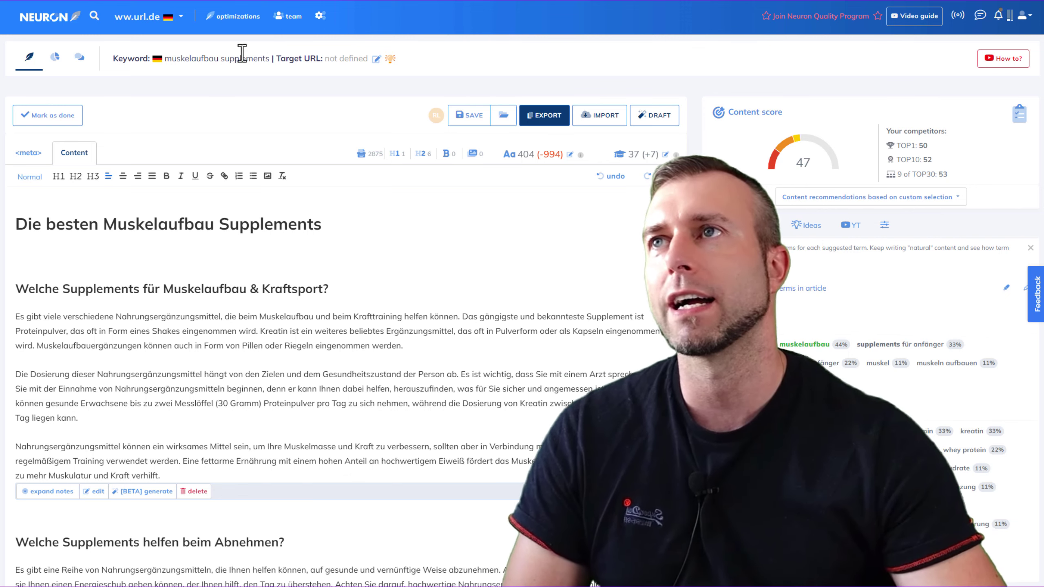
pyautogui.click(289, 19)
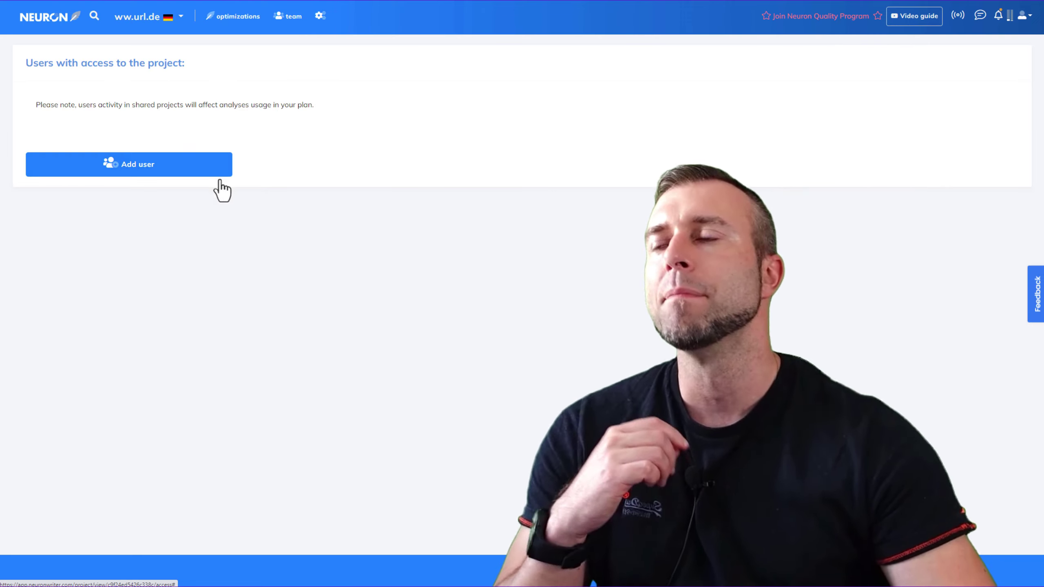
pyautogui.click(204, 173)
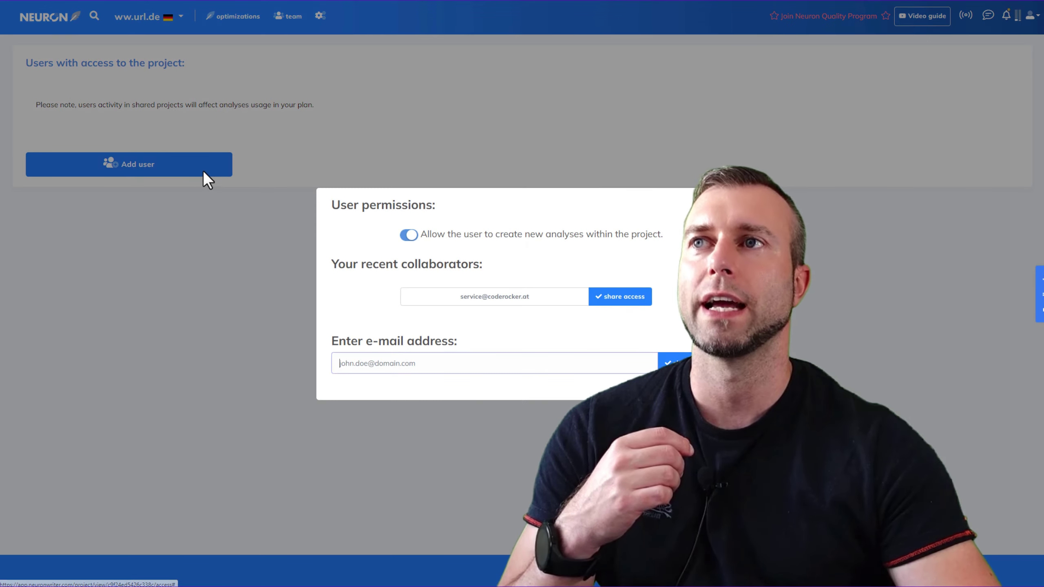
pyautogui.press('Escape')
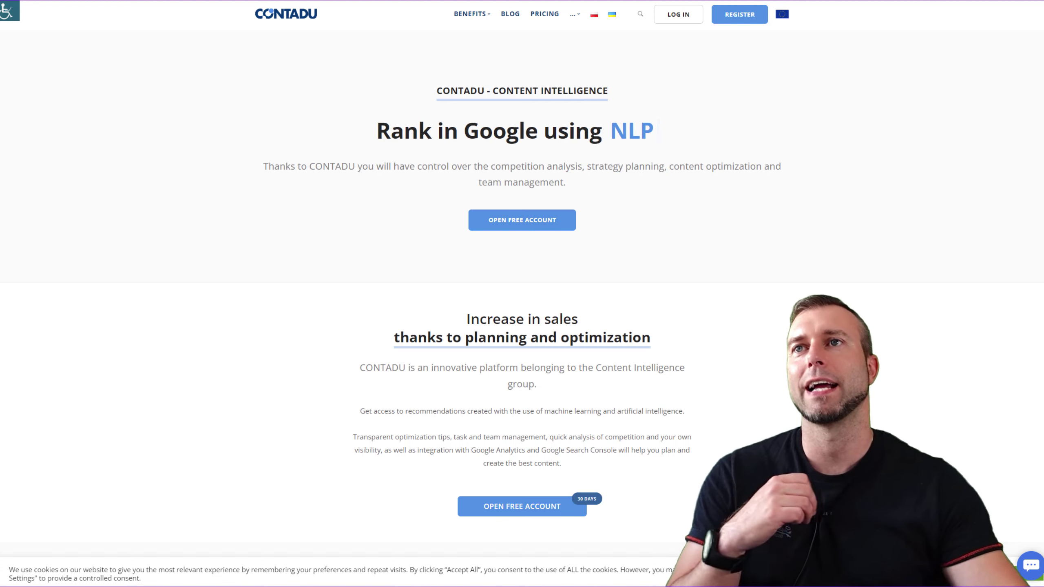
# Step: Look through the CONTADU landing page and the NeuronWriter website, including its pricing plans and home page
pyautogui.scroll(-5, 156, 248)
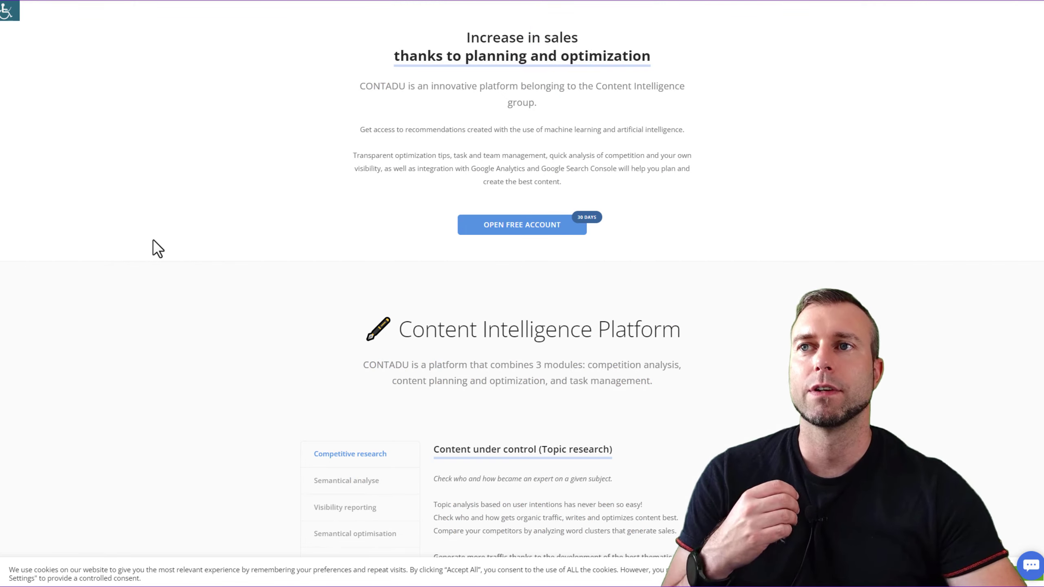
pyautogui.scroll(-18, 156, 247)
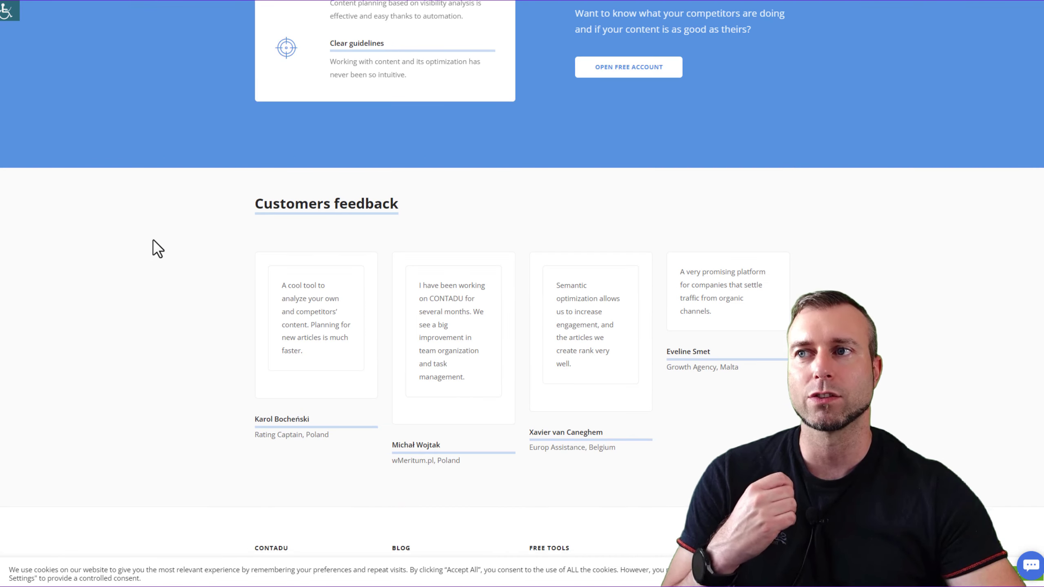
pyautogui.scroll(20, 153, 247)
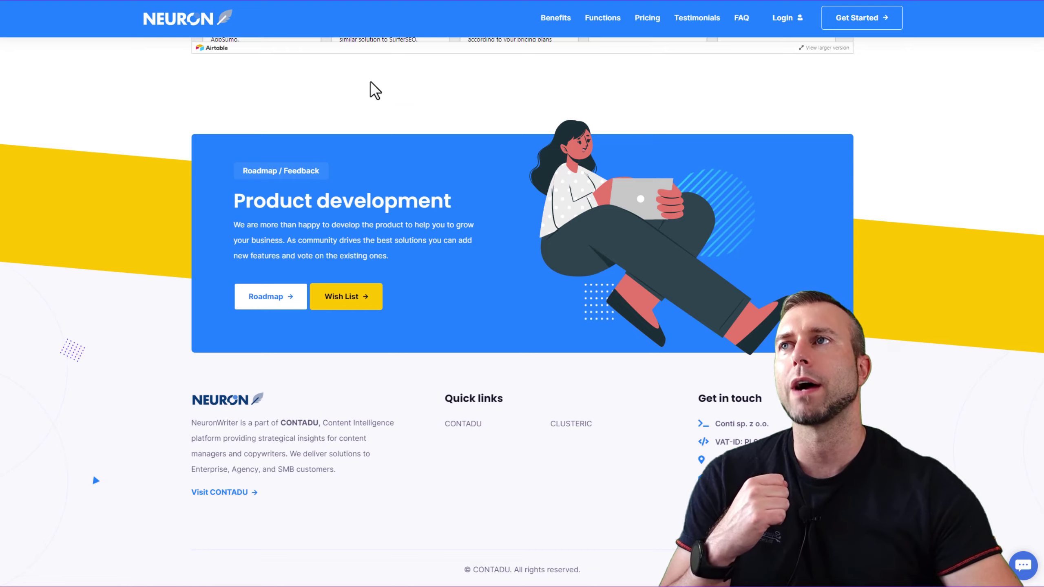
pyautogui.scroll(10, 411, 164)
pyautogui.scroll(10, 429, 188)
pyautogui.scroll(3, 243, 63)
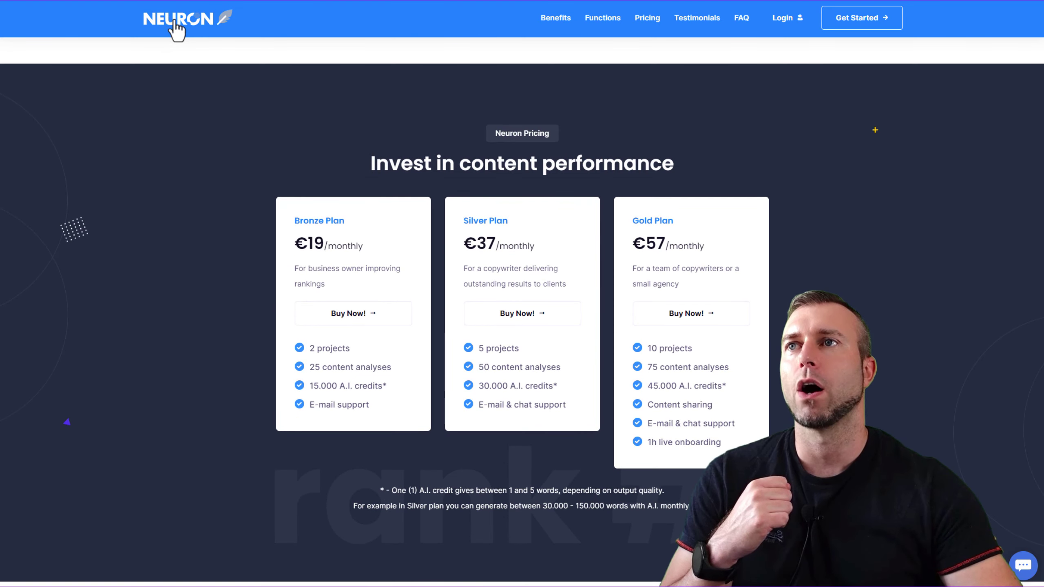
pyautogui.click(369, 87)
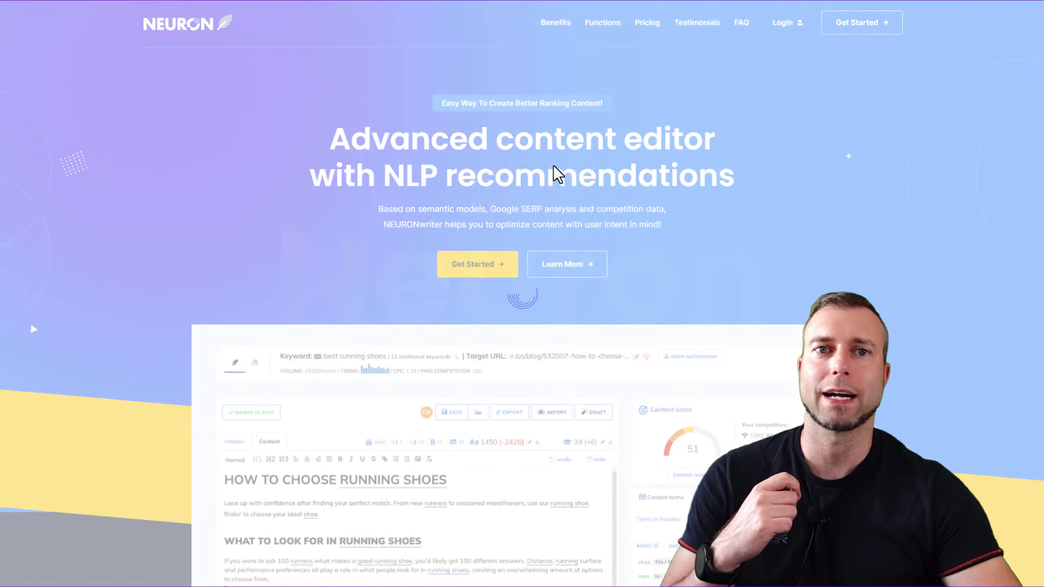
pyautogui.scroll(-10, 546, 171)
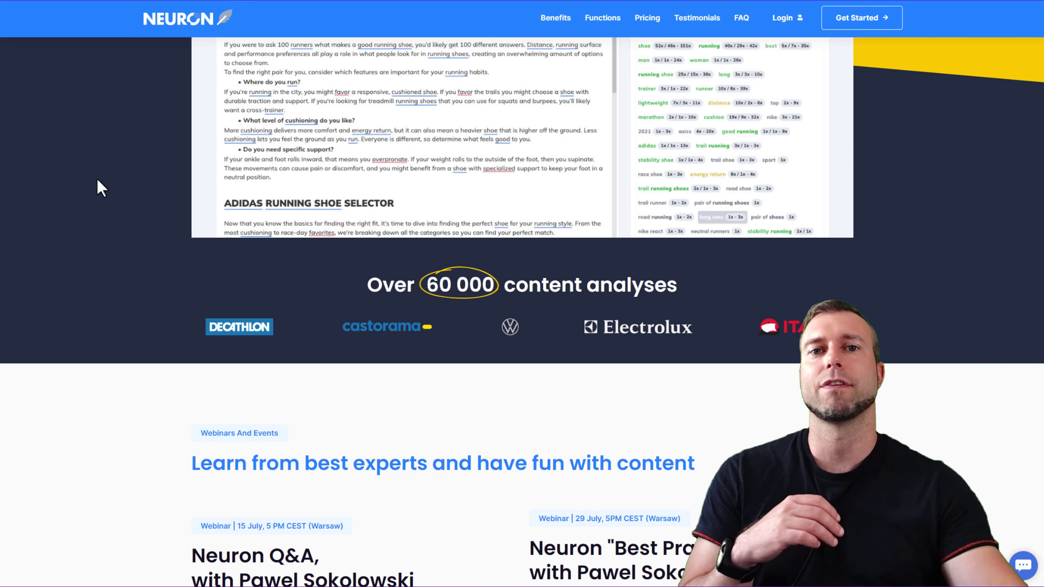
pyautogui.scroll(10, 522, 293)
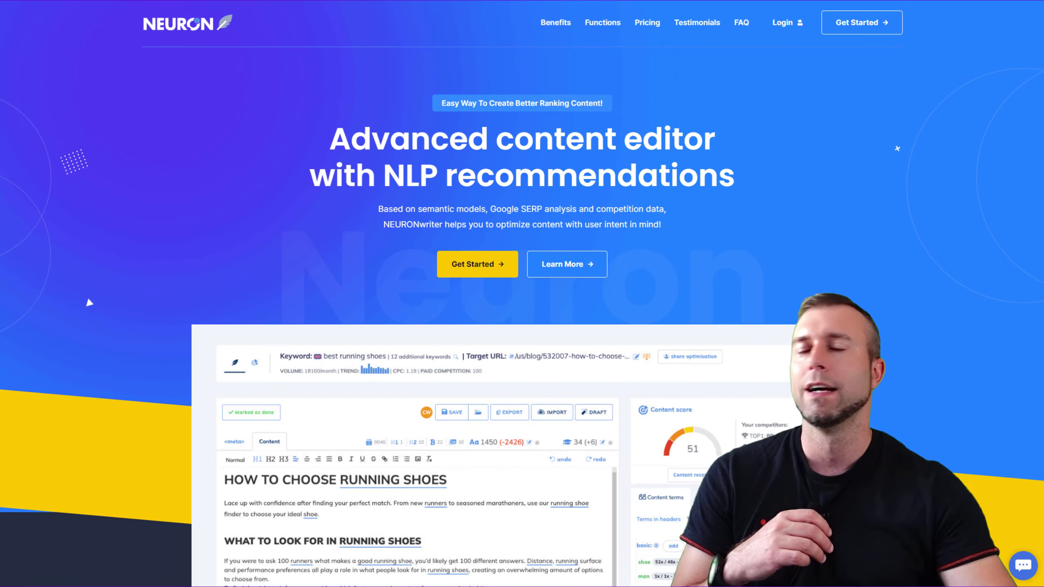